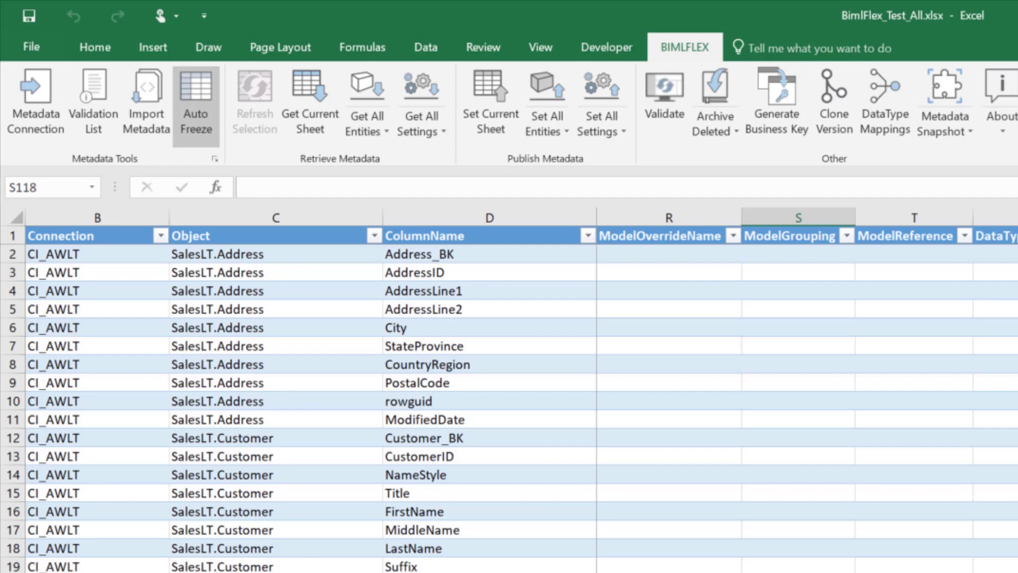
Step: On the Objects sheet, set the Address object's JoinSql to "INNER JOIN [SalesLT].[CustomerAddress] ca ON src.[AddressID] = ca.[AddressID]"
key(ctrl+Page_Down)
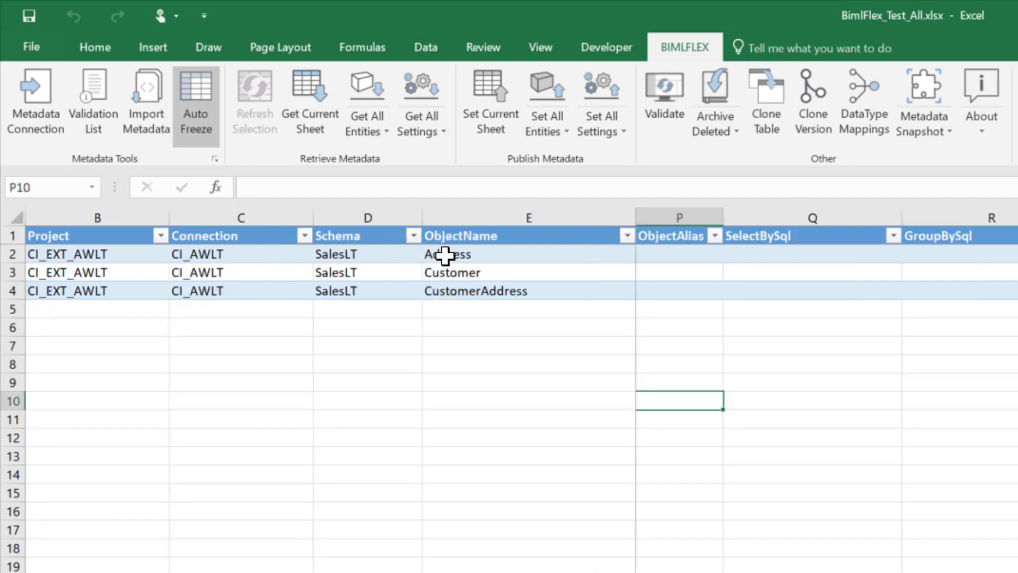
click(440, 255)
click(451, 292)
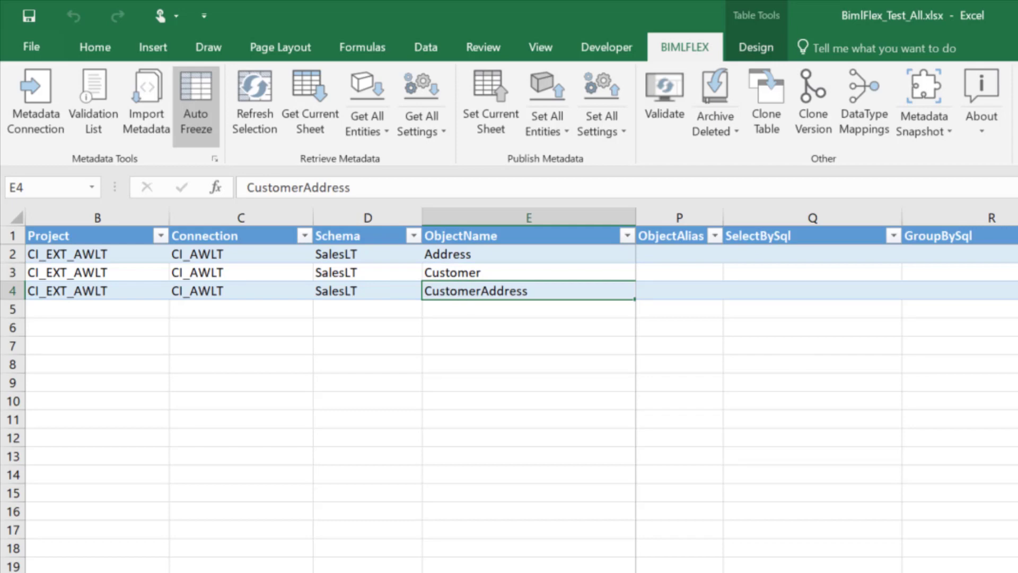
scroll(827, 371, right, 3)
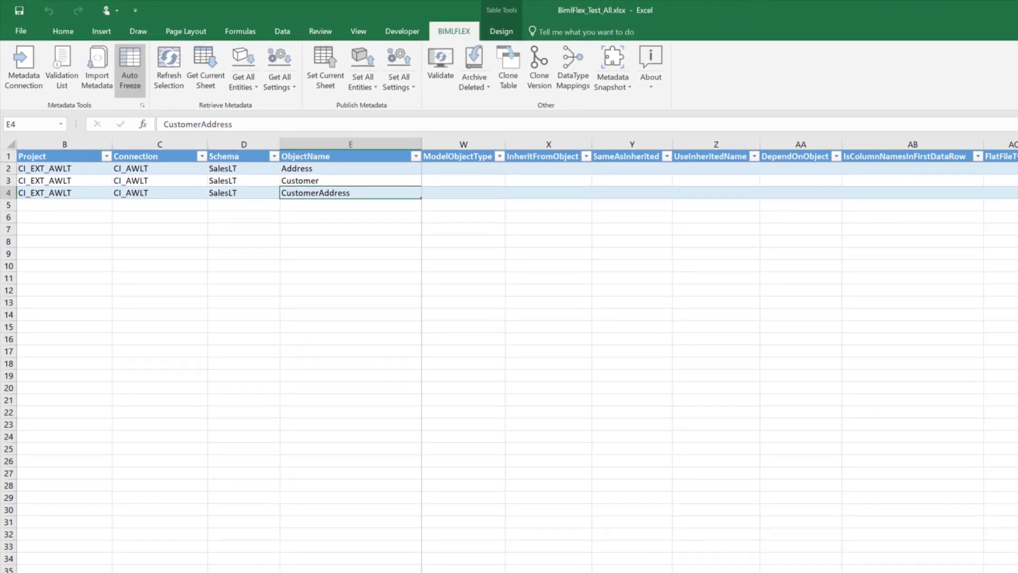
scroll(739, 443, left, 3)
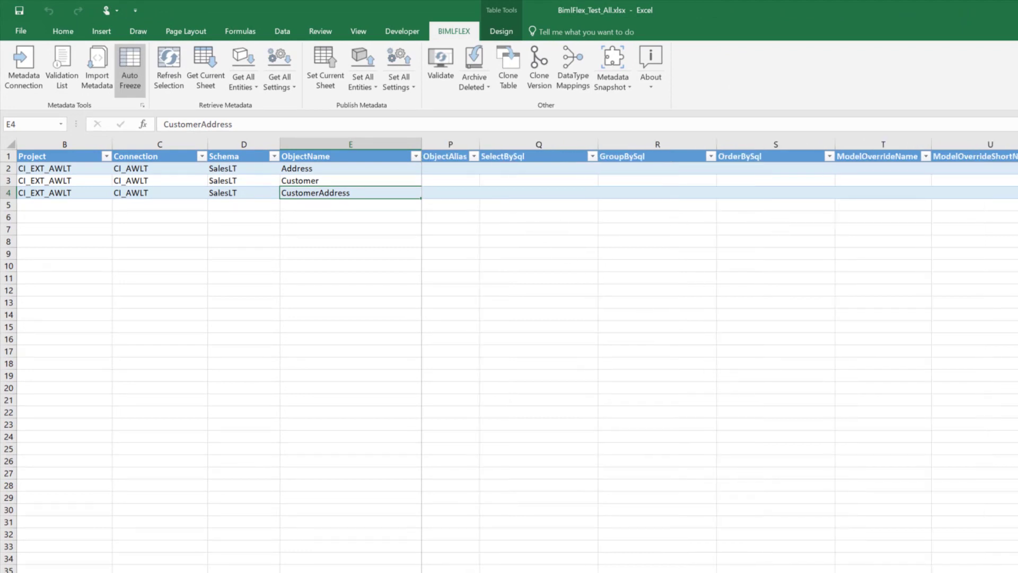
scroll(720, 355, left, 3)
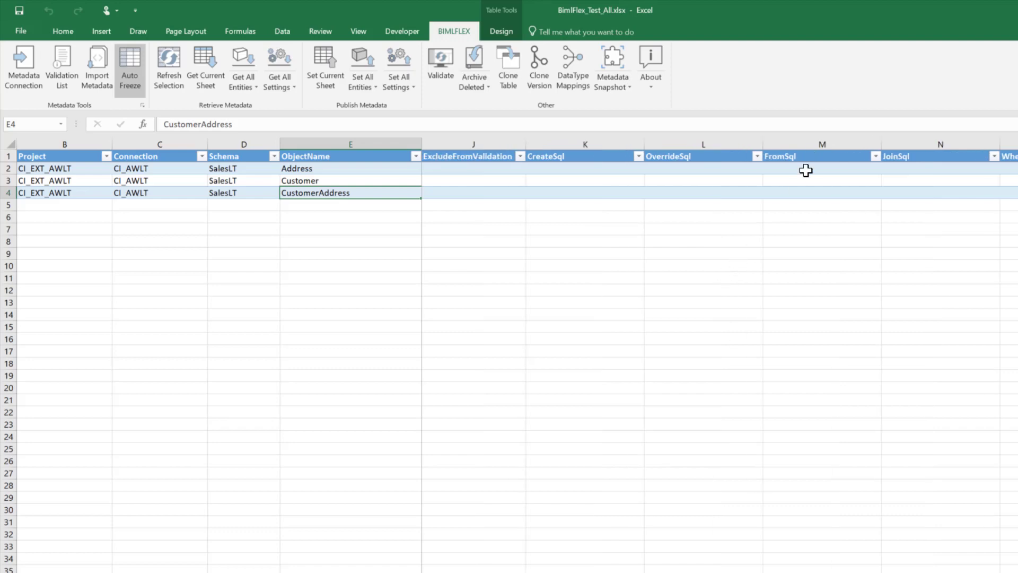
click(926, 171)
text(INNER JOIN [SalesLT].[CustomerAddress] ca ON src.[AddressID] = ca.[AddressID])
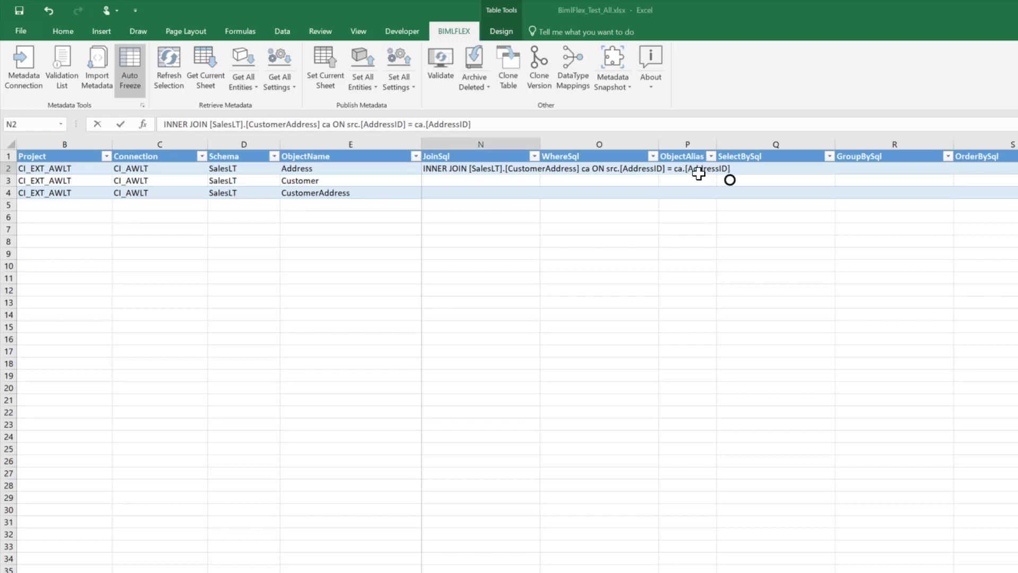
click(716, 183)
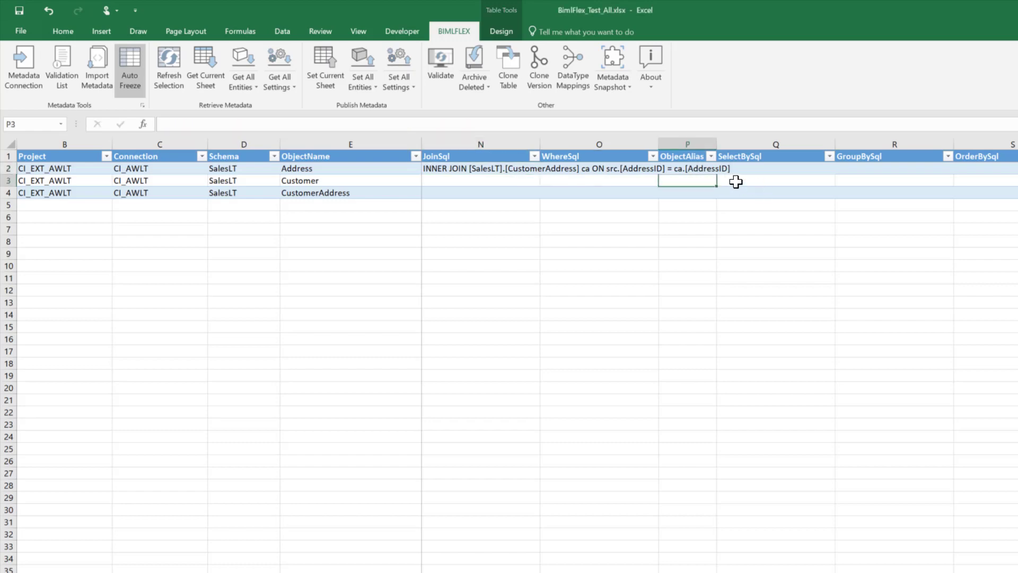
Step: Set the Address object's ObjectAlias to src and publish the current sheet's metadata
click(682, 169)
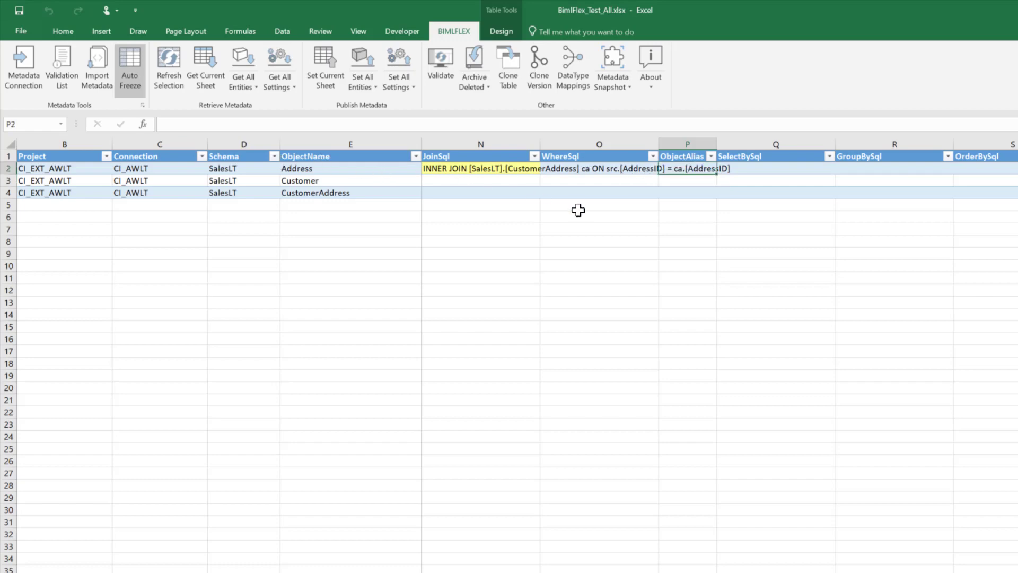
text(src)
click(724, 181)
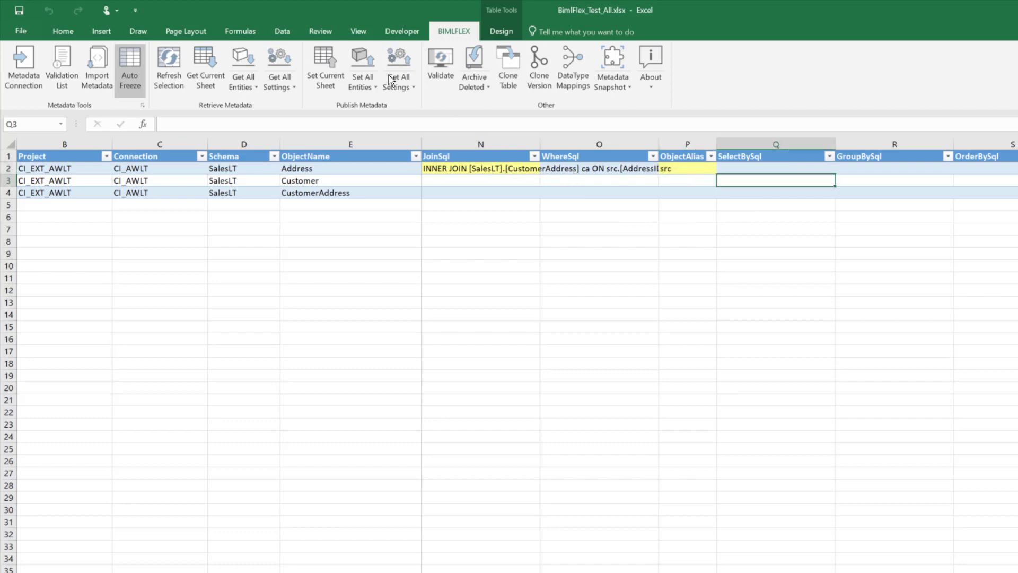
click(322, 59)
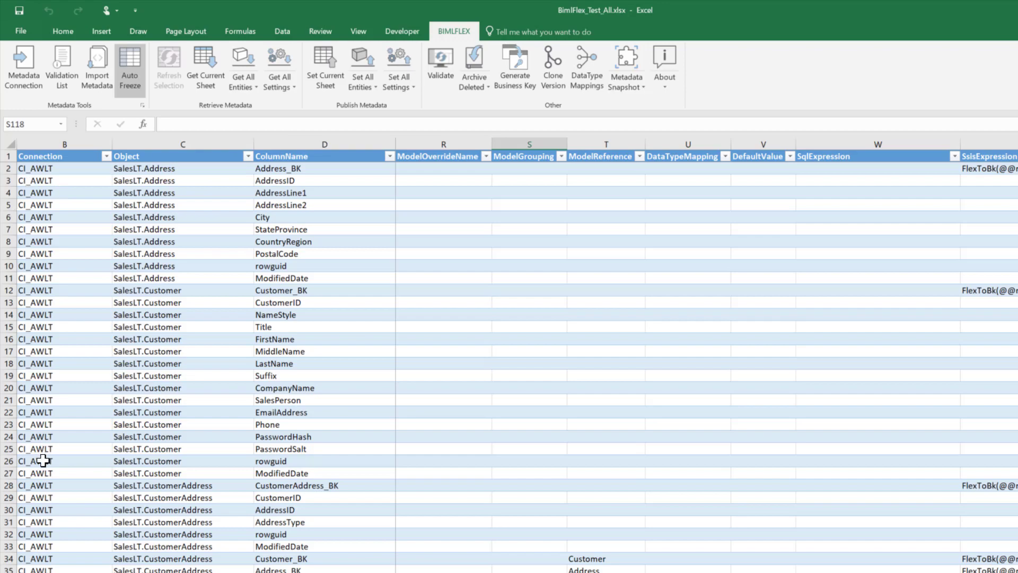
Step: On the Columns sheet, insert a row above SalesLT.Customer's Customer_BK and copy the SalesLT.Customer CustomerID row into it
click(22, 290)
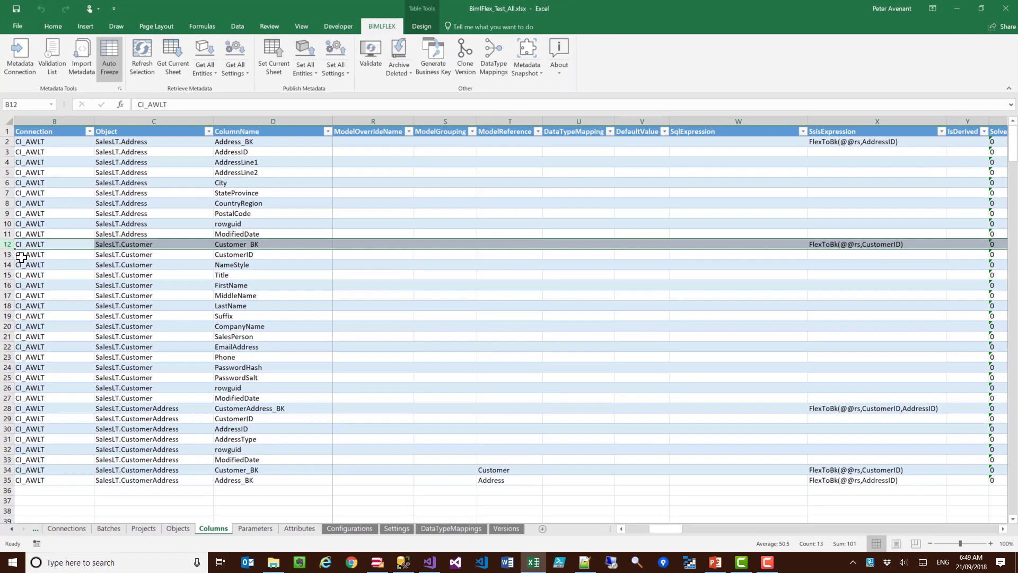
key(ctrl+plus)
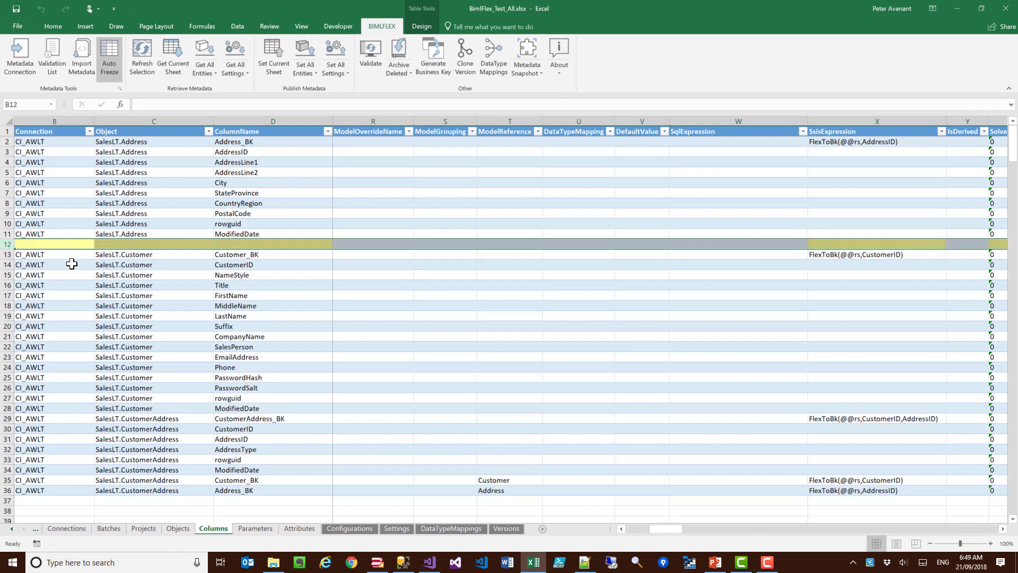
key(Down)
key(Down)
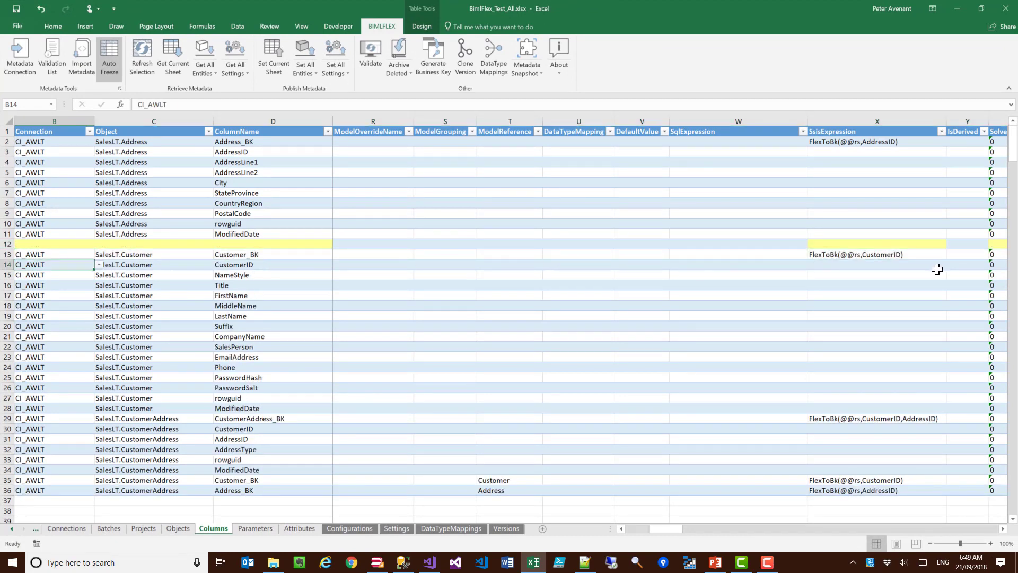
shift+click(935, 269)
key(ctrl+c)
click(64, 243)
key(Return)
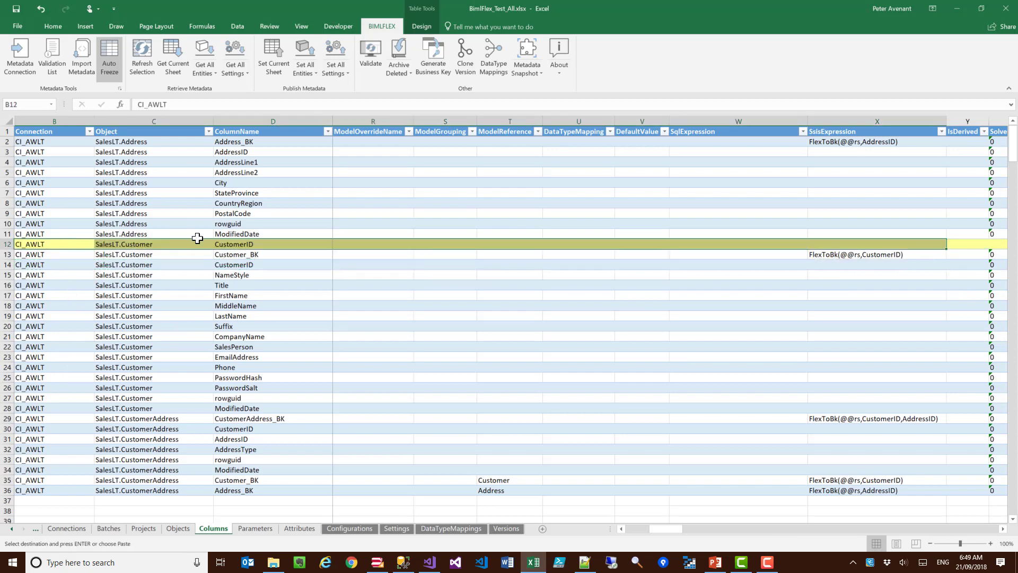
Step: Change the Object of the inserted CustomerID row to SalesLT.Address
drag(209, 234, 212, 245)
key(Down)
key(Right)
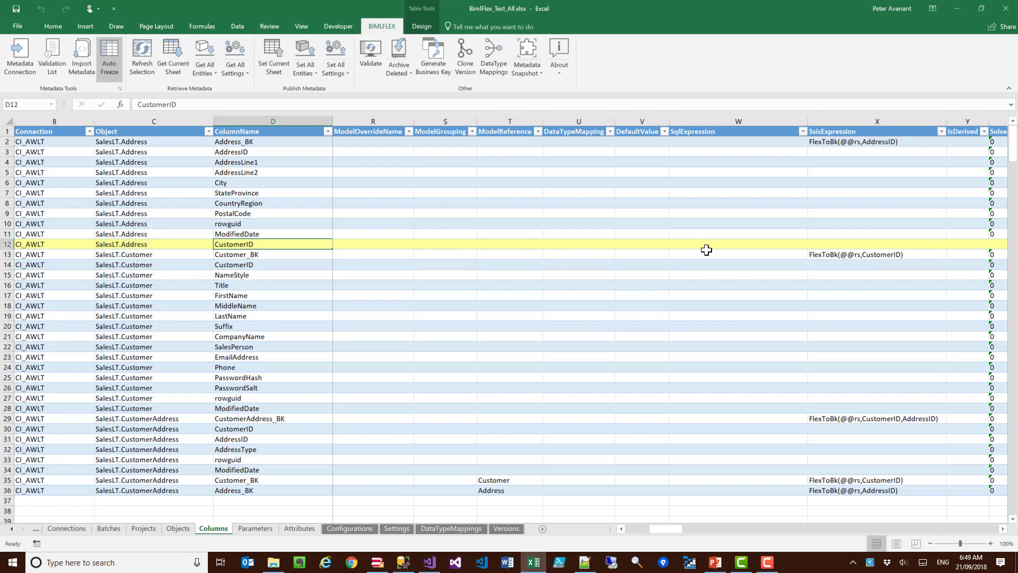
Step: Set the SqlExpression of the SalesLT.Address CustomerID column to ca.[CustomerID]
key(Right)
key(Right)
key(Right)
key(Right)
key(Right)
key(Right)
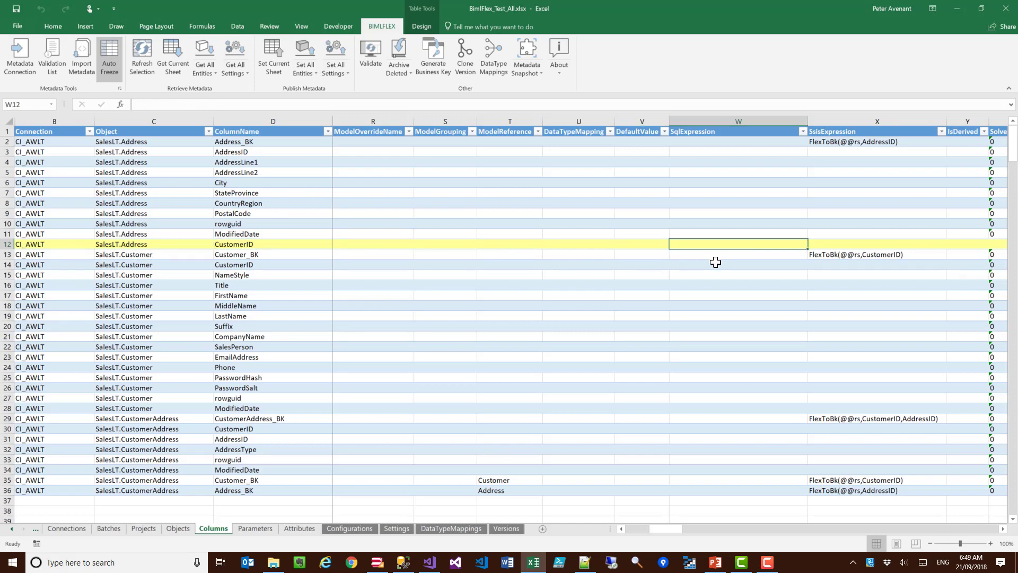
text(ca)
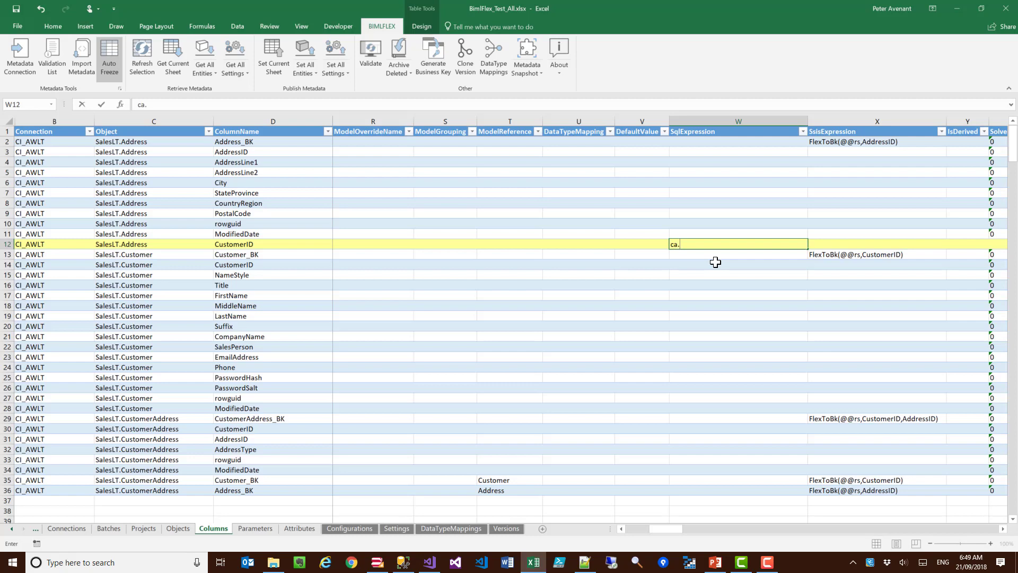
text(.[CustomerID])
key(Return)
key(Up)
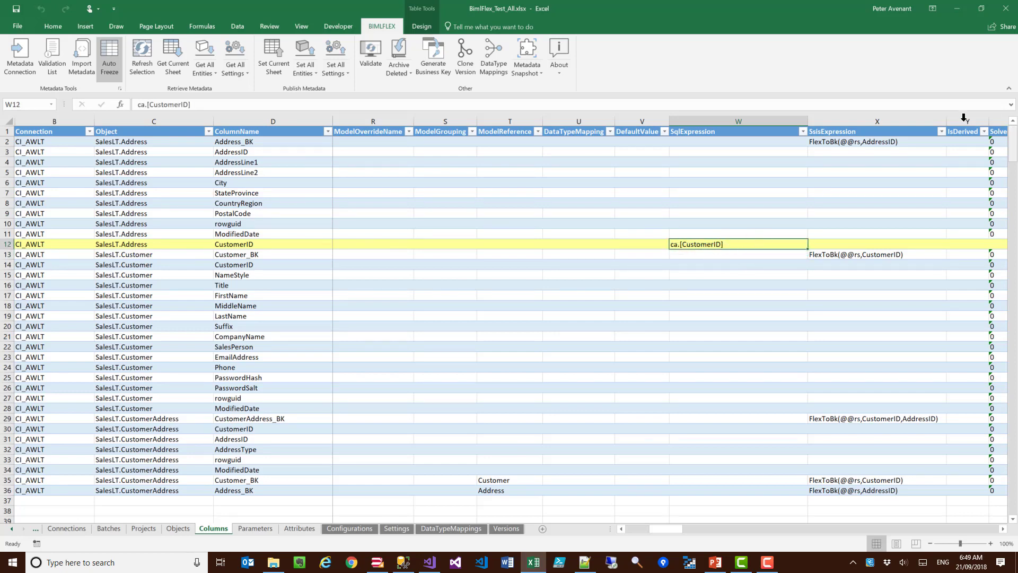
click(255, 141)
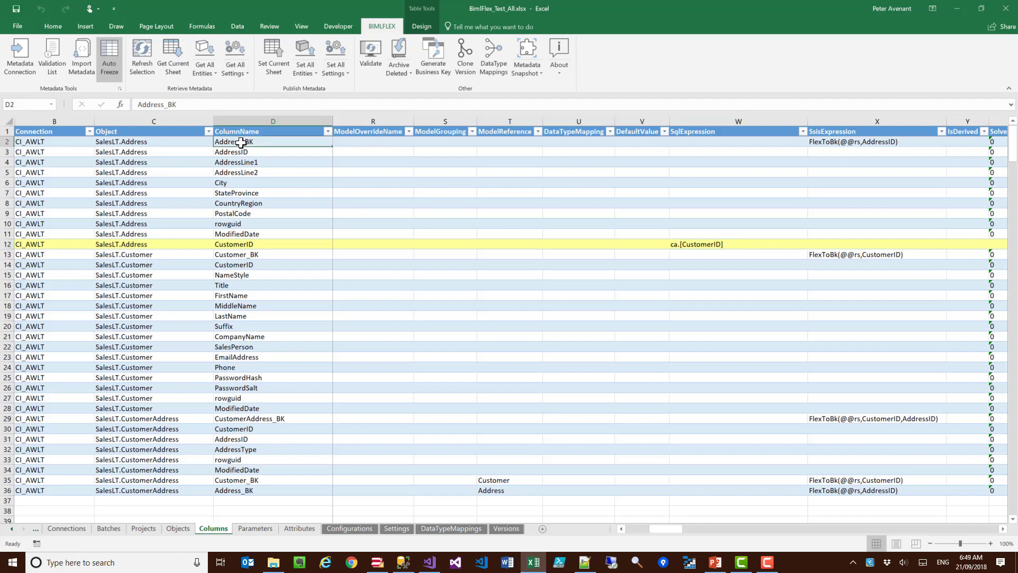
key(F2)
key(ctrl+shift+Left)
key(ctrl+shift+Left)
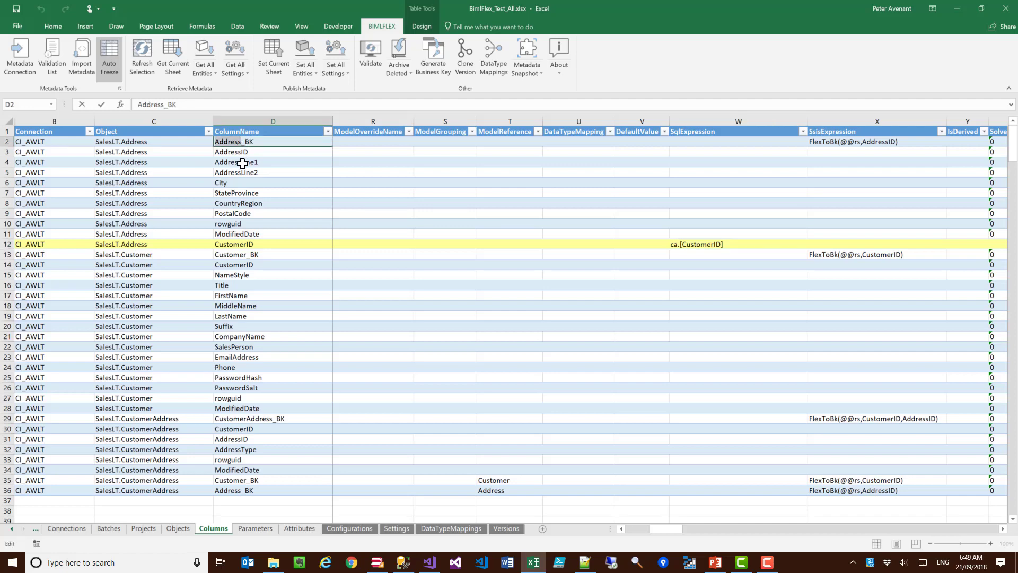
text(Customer)
click(875, 141)
key(ctrl+v)
key(Return)
Step: For SalesLT.Address's Customer_BK, set ReferenceTable to CI_AWLT.SalesLT.Customer and ReferenceColumnName to Customer_BK
click(1003, 529)
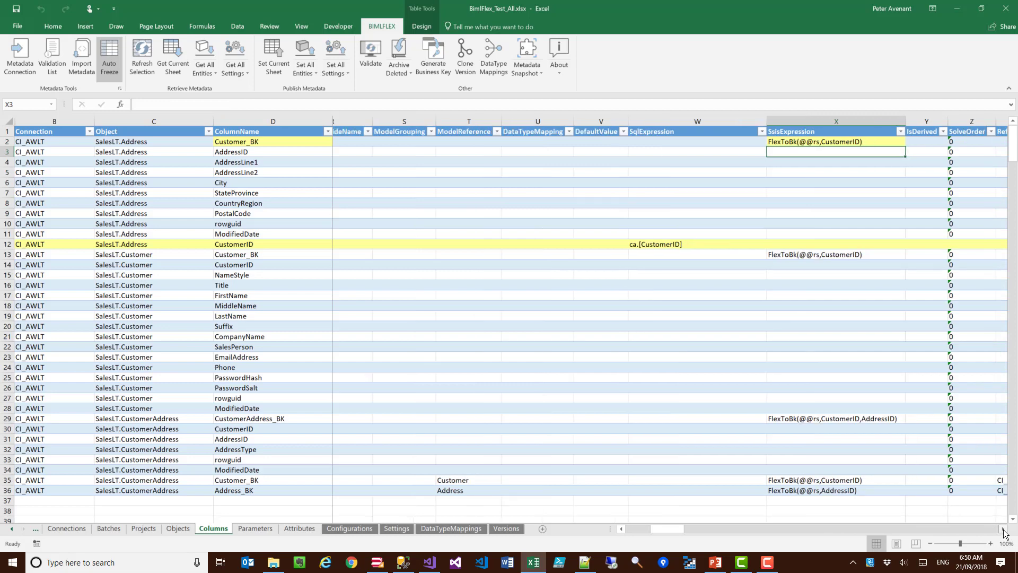
click(844, 144)
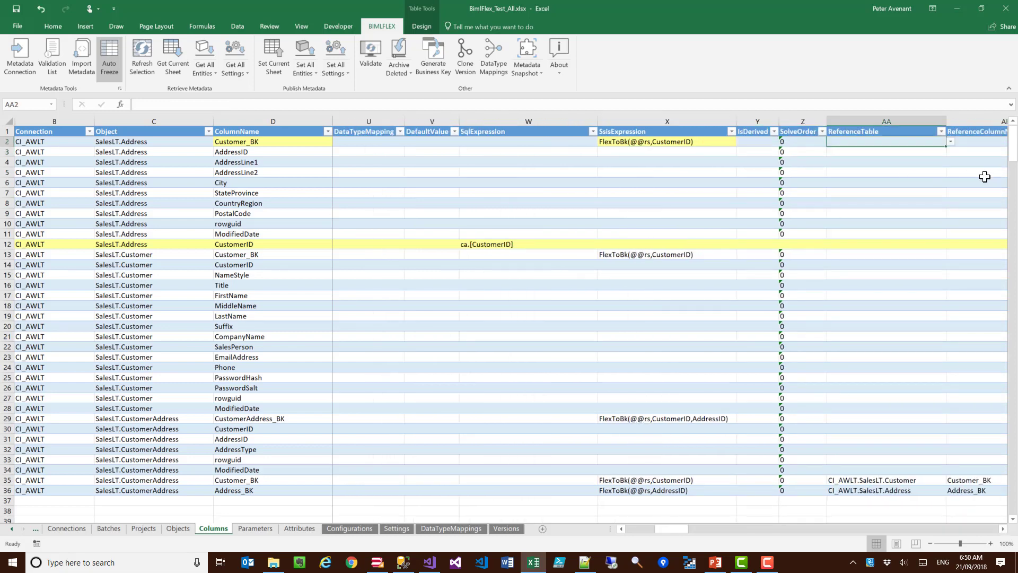
click(1003, 529)
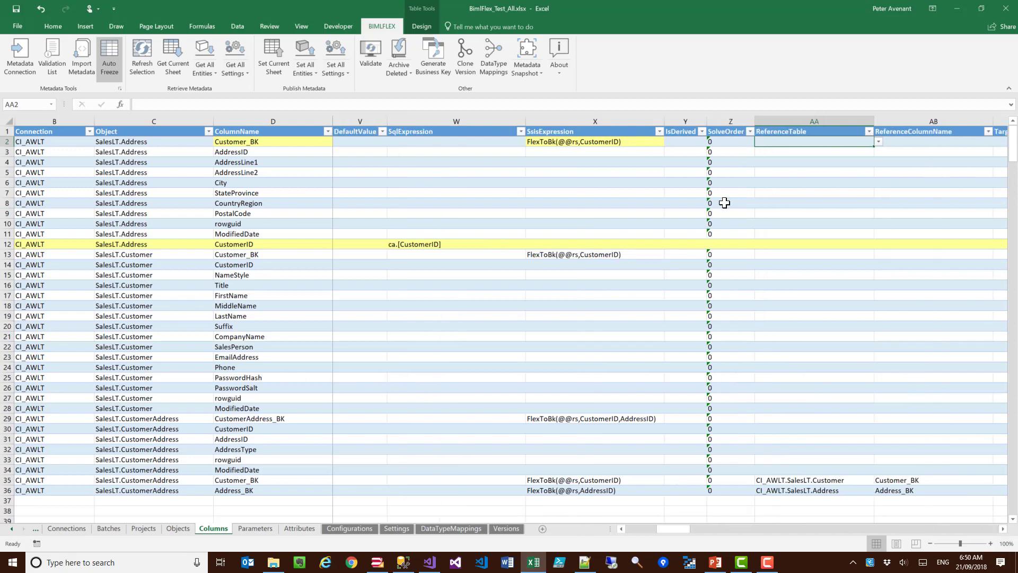
click(879, 142)
click(829, 157)
click(981, 142)
click(997, 141)
click(919, 150)
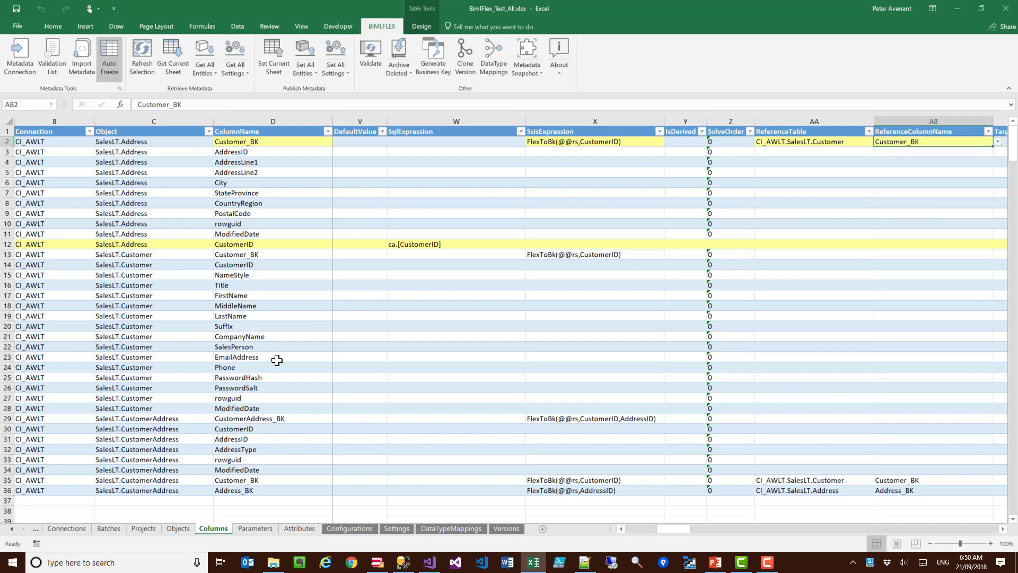
Step: Insert a row below the SalesLT.Address CustomerID row and copy the SalesLT.CustomerAddress AddressType row into it
click(237, 450)
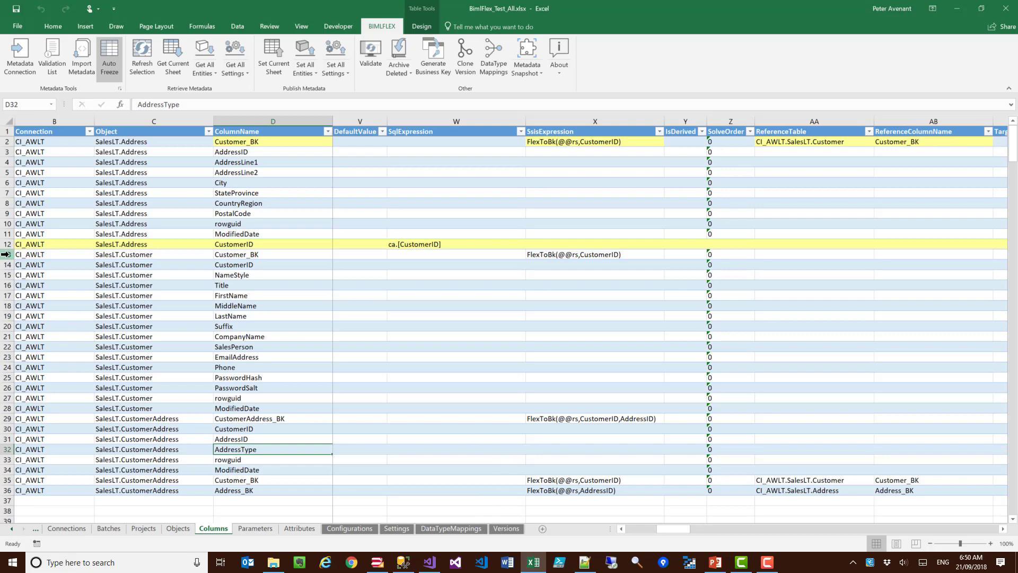
click(7, 255)
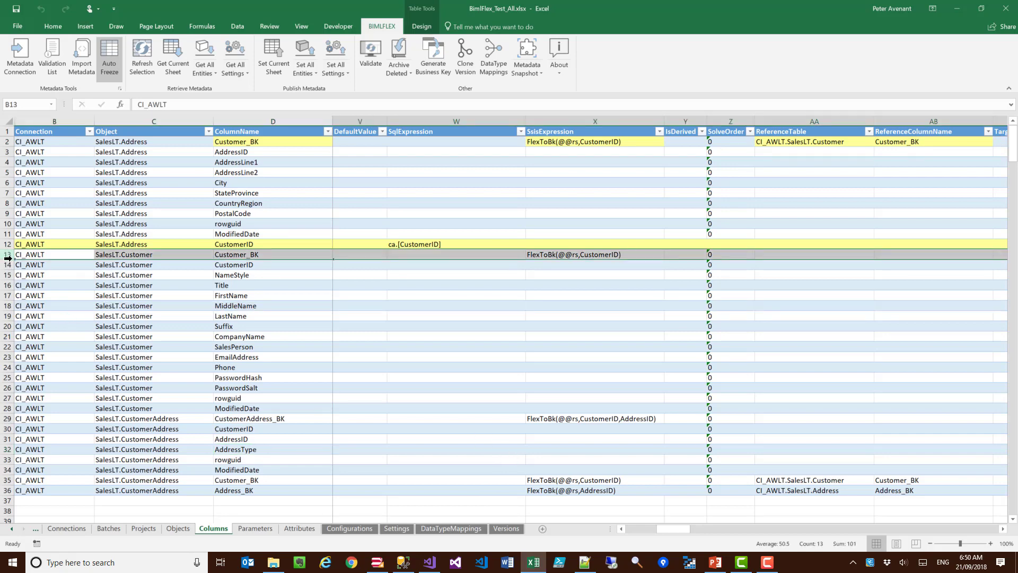
key(ctrl+shift+plus)
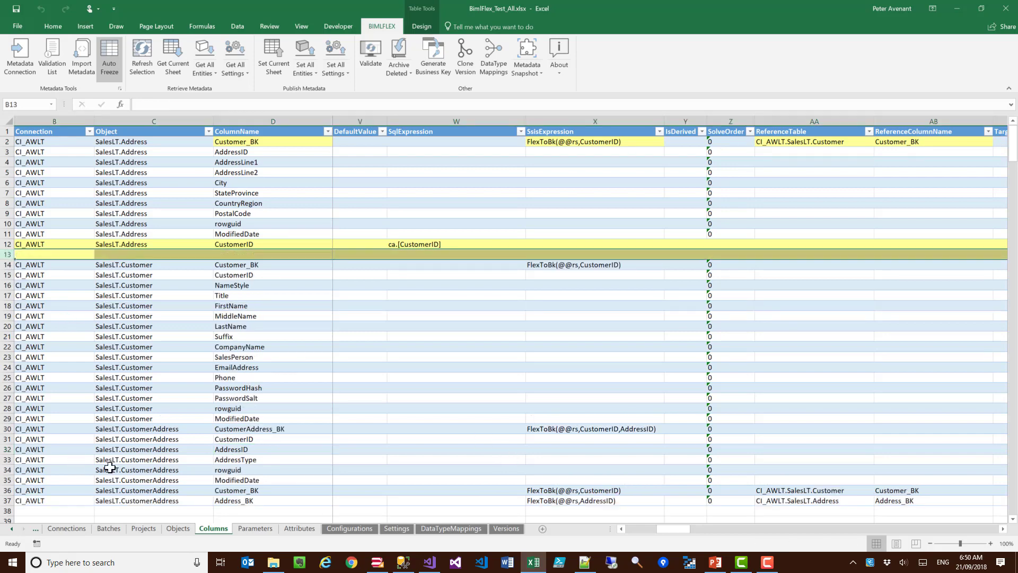
click(38, 460)
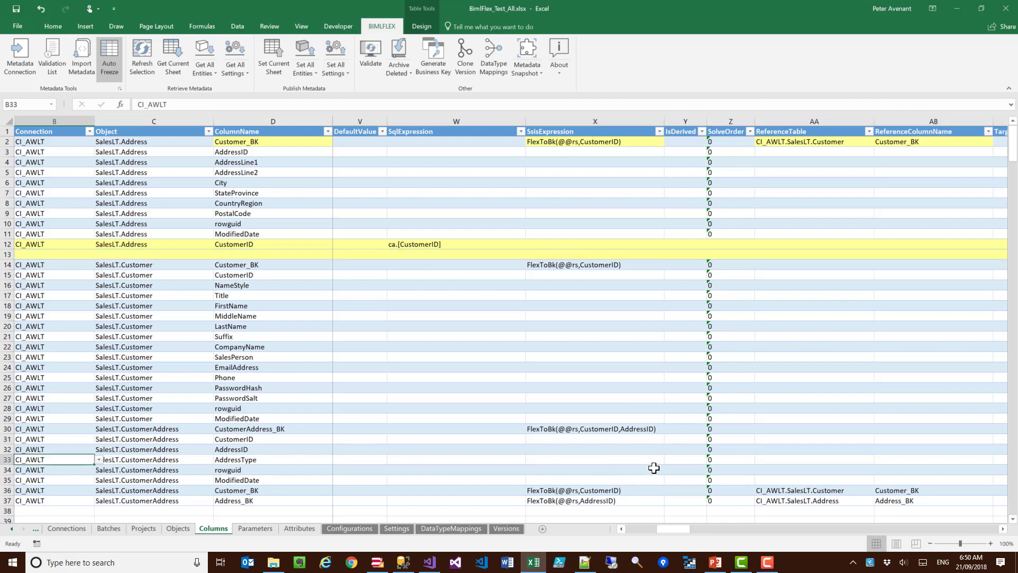
shift+click(653, 454)
drag(654, 454, 652, 460)
key(ctrl+c)
click(32, 254)
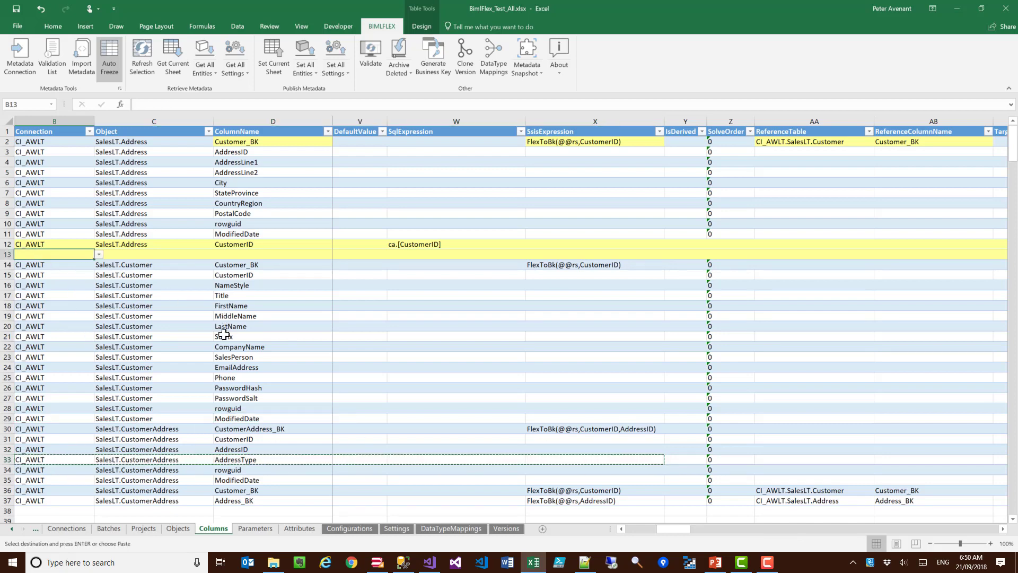
key(ctrl+v)
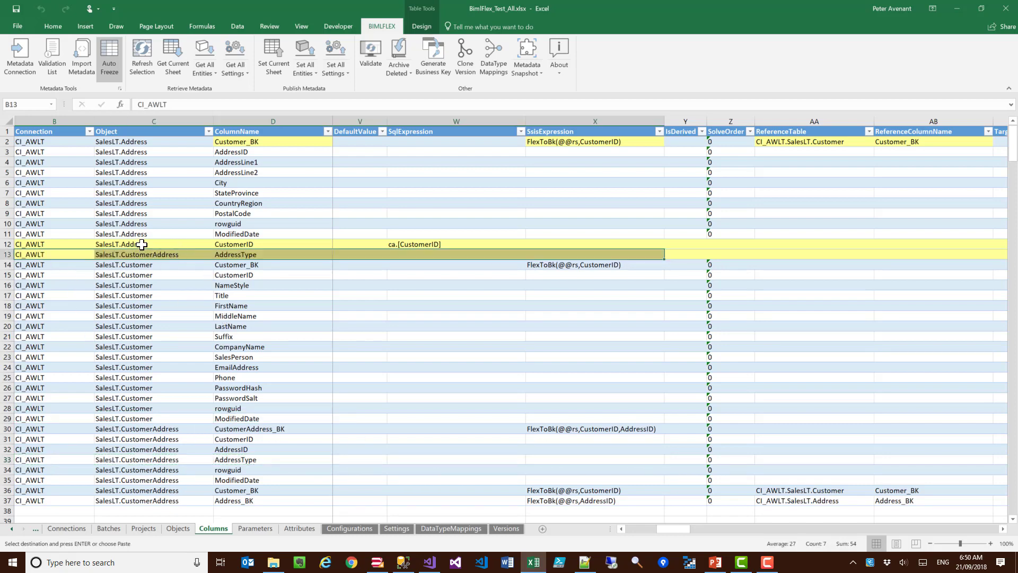
Step: Change the Object of the inserted AddressType row to SalesLT.Address
click(141, 246)
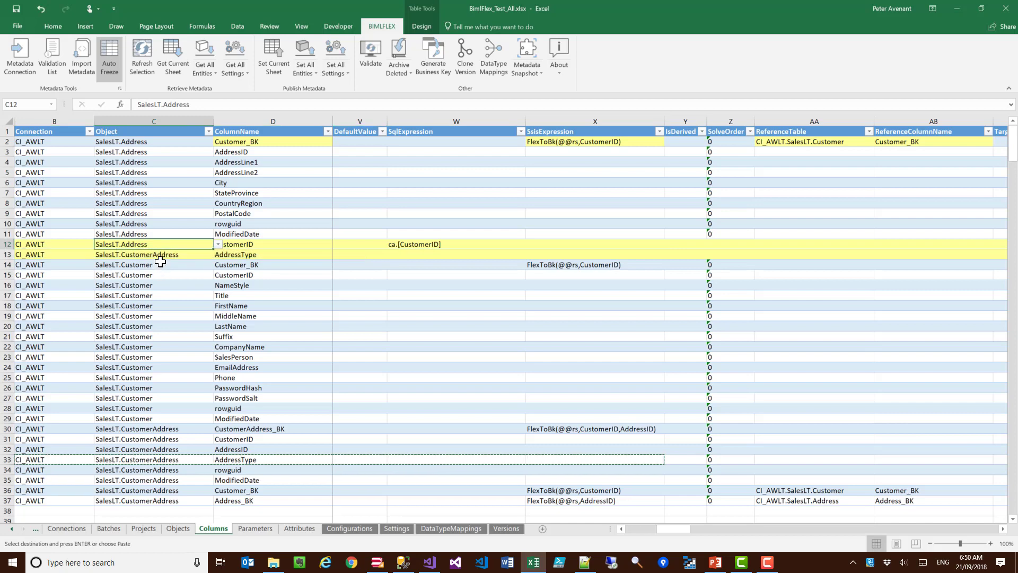
key(ctrl+c)
click(161, 255)
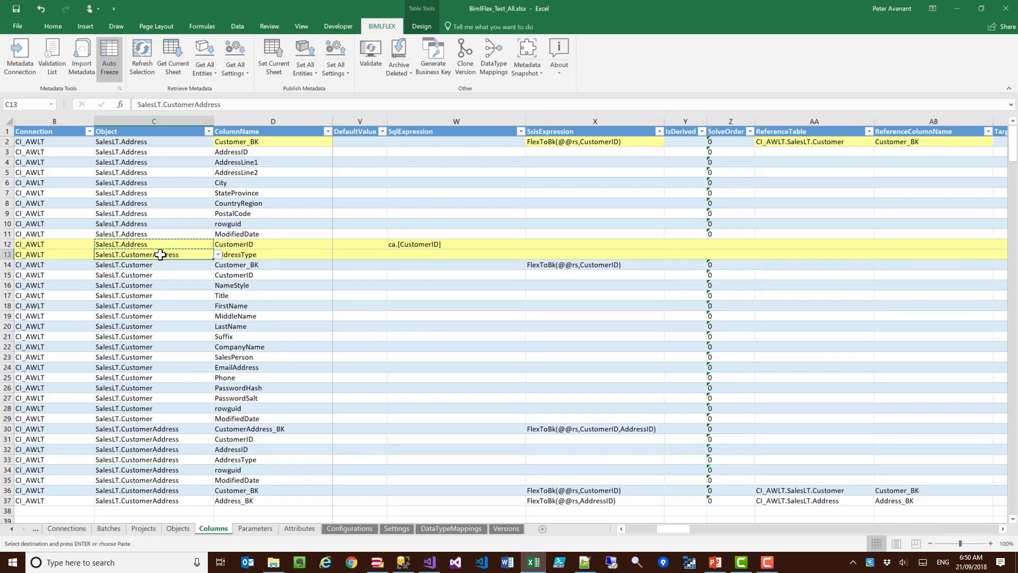
key(ctrl+v)
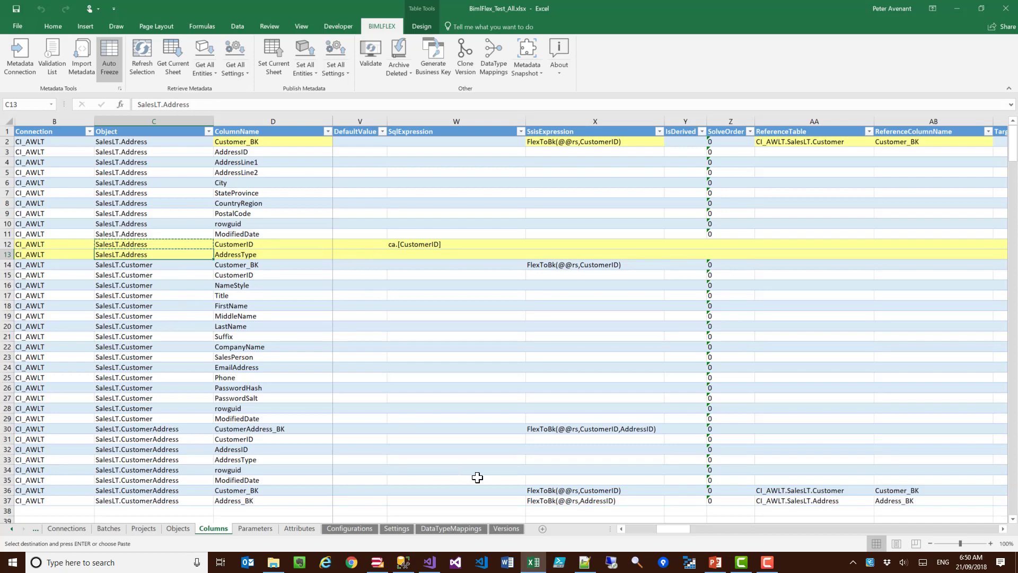
Step: Clear the IsAltBusinessKey and IsIdentity flags on the SalesLT.Address CustomerID row
click(643, 529)
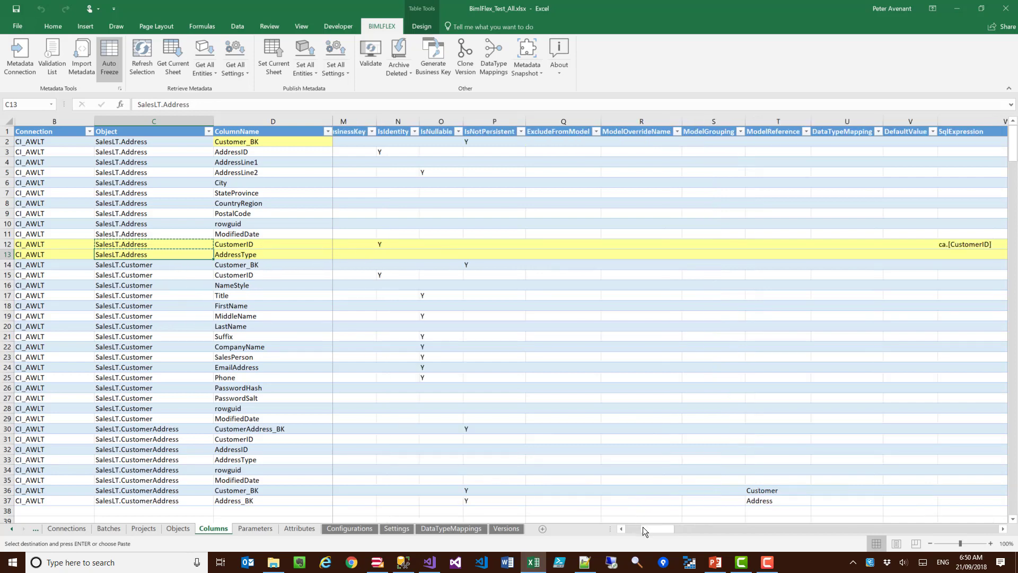
scroll(559, 517, left, 1)
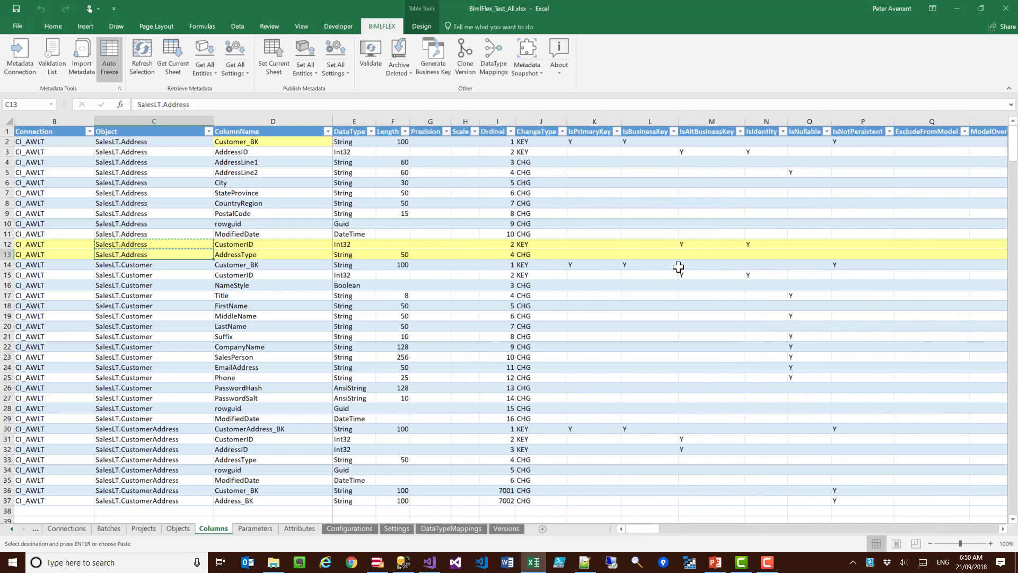
drag(701, 243, 748, 240)
key(Delete)
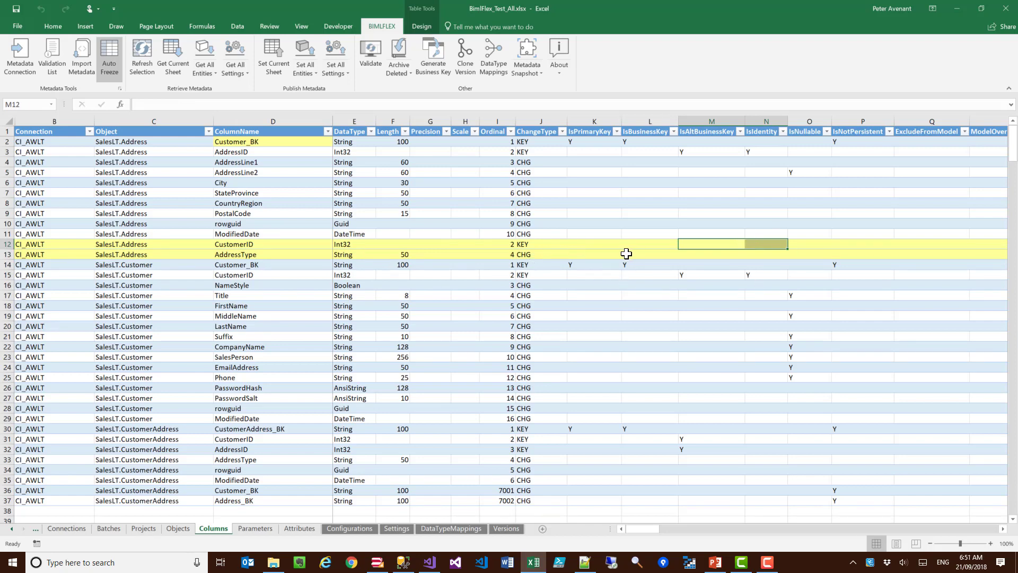
click(600, 142)
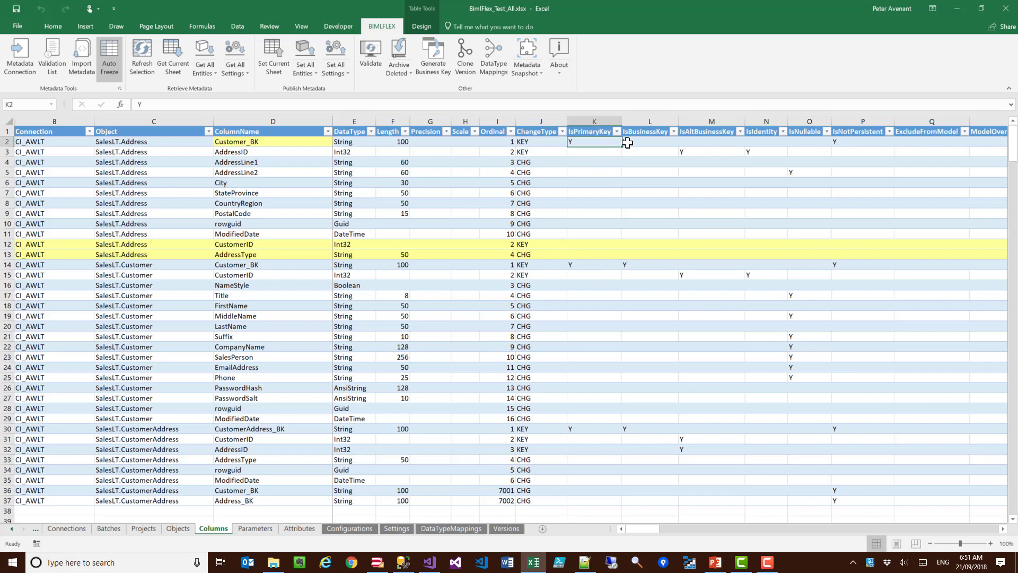
key(ctrl+c)
click(636, 143)
key(ctrl+v)
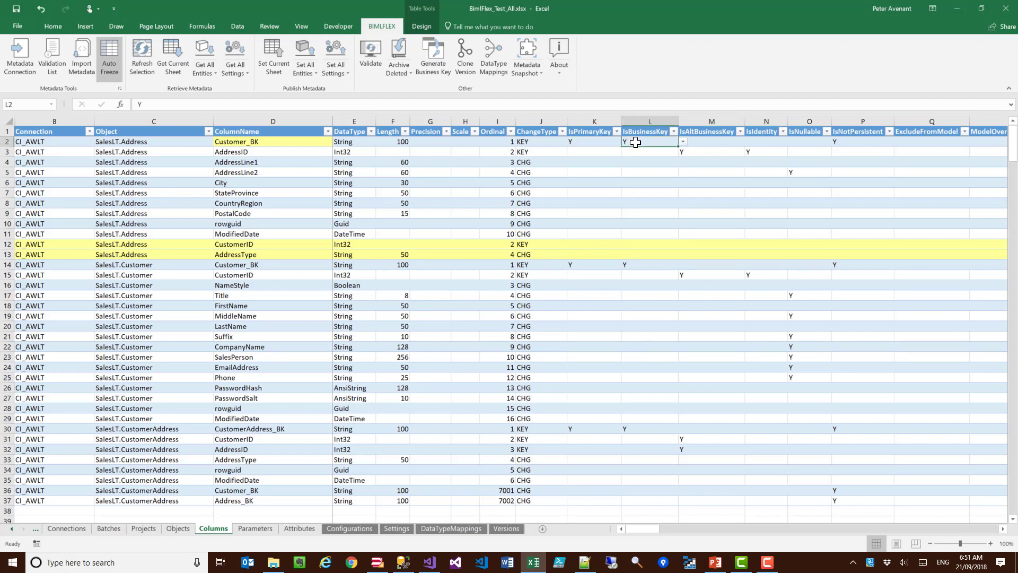
Step: For SalesLT.Address's AddressType column, set ChangeType to Multi Active Key and IsPrimaryKey to Y
click(594, 254)
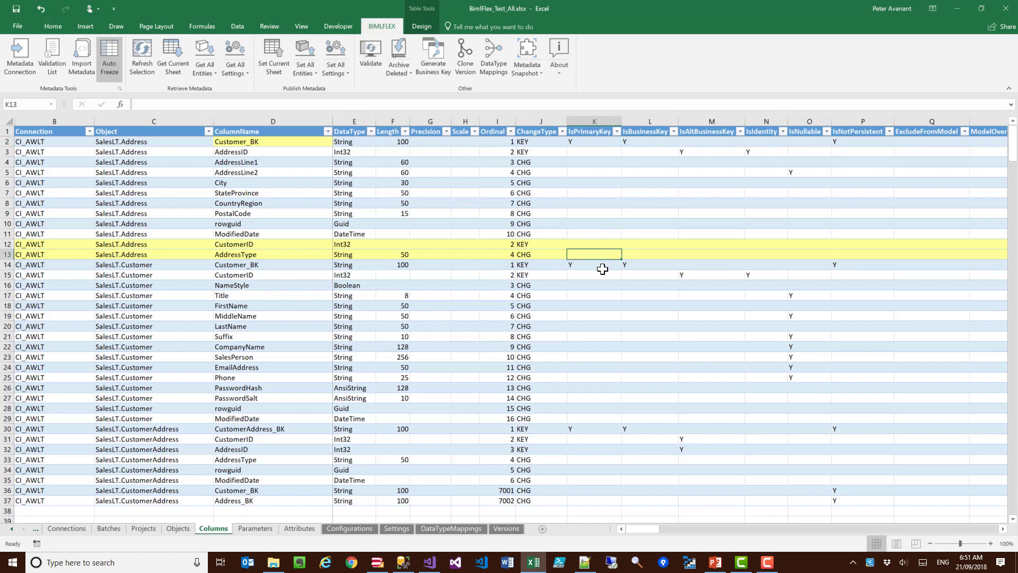
click(565, 256)
click(571, 255)
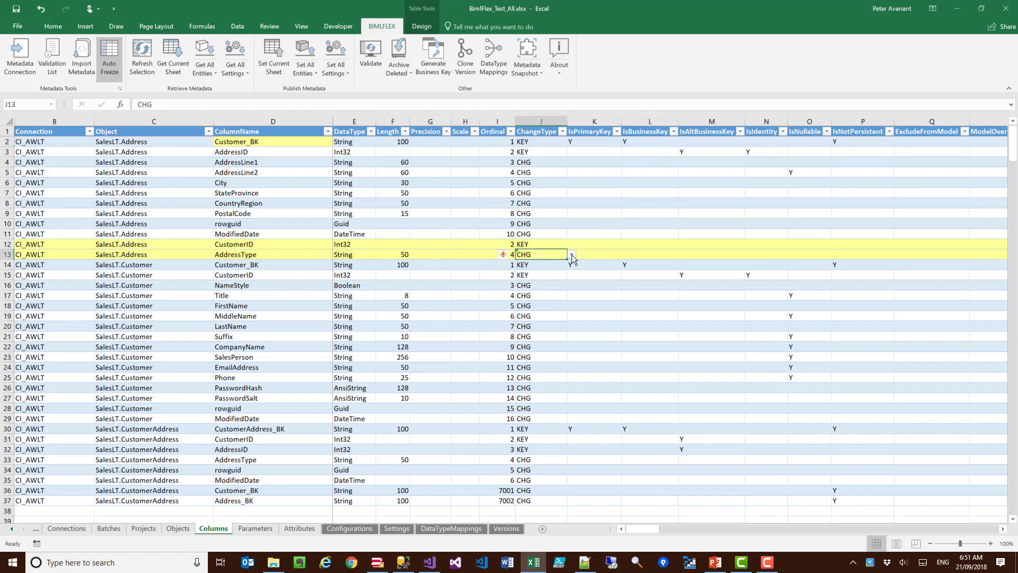
click(536, 293)
click(593, 258)
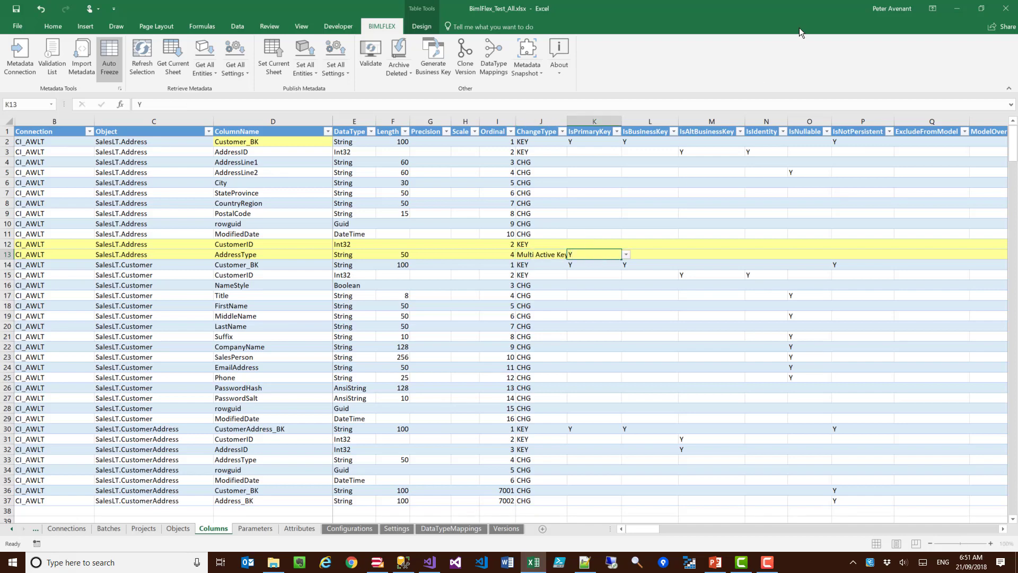
text(Y)
key(Tab)
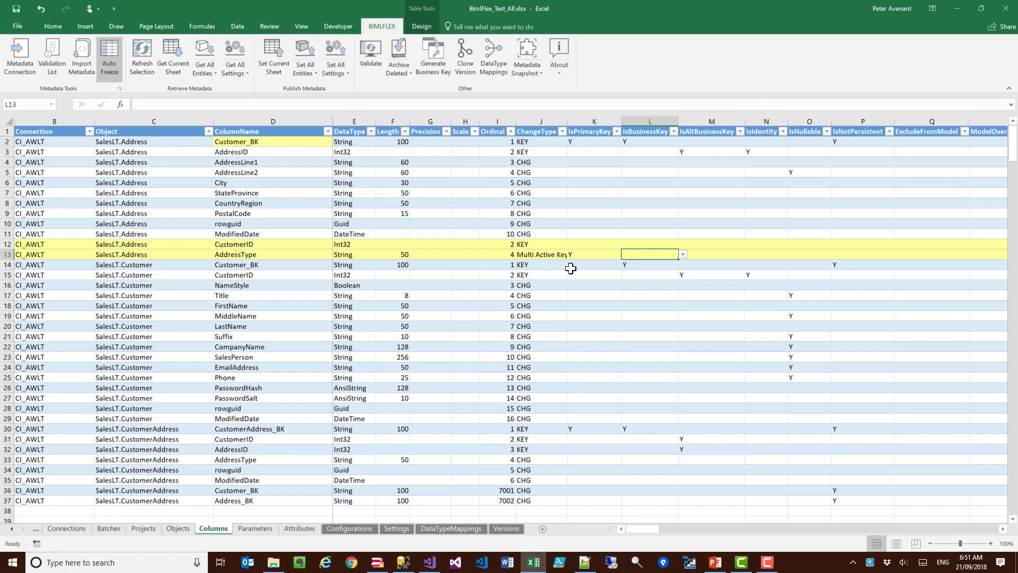
Step: Widen the ChangeType column so AddressType's full Multi Active Key value fits, and check that row's key flags
drag(568, 120, 587, 117)
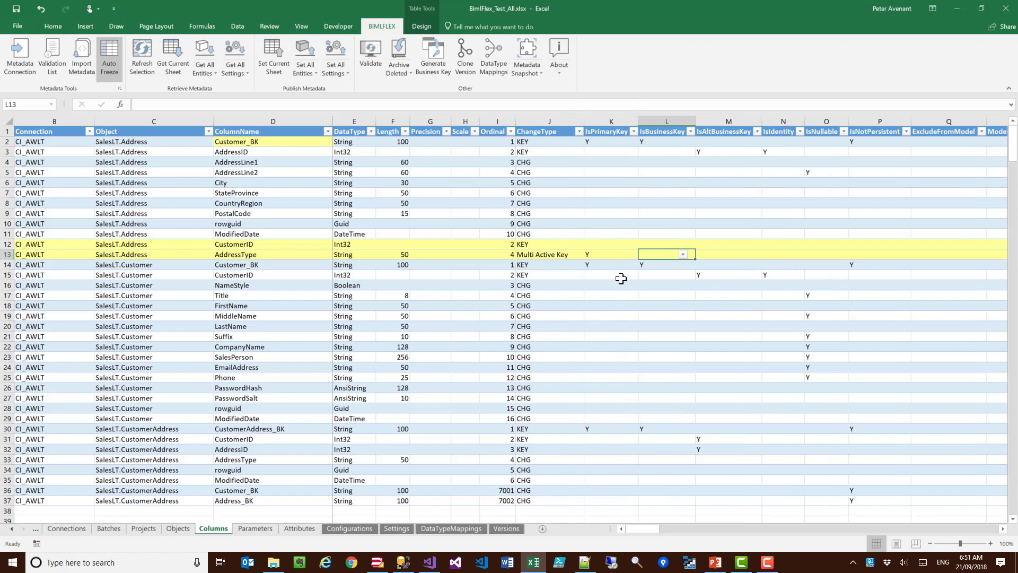
click(559, 254)
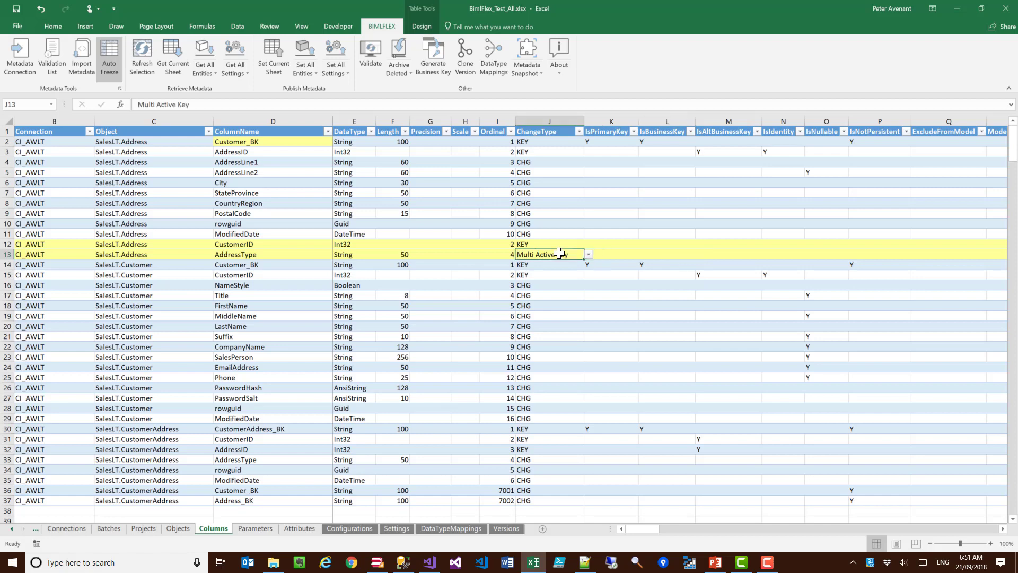
click(609, 254)
click(643, 254)
click(631, 282)
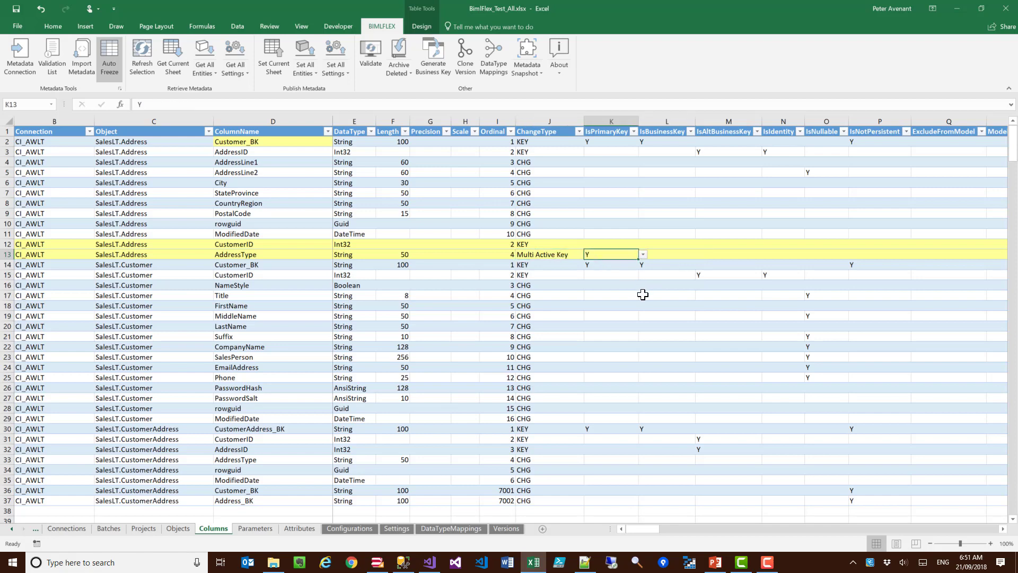
Step: Set the Ordinal of SalesLT.Address's CustomerID to 700 and AddressType to 701, and publish the current sheet's metadata
click(502, 245)
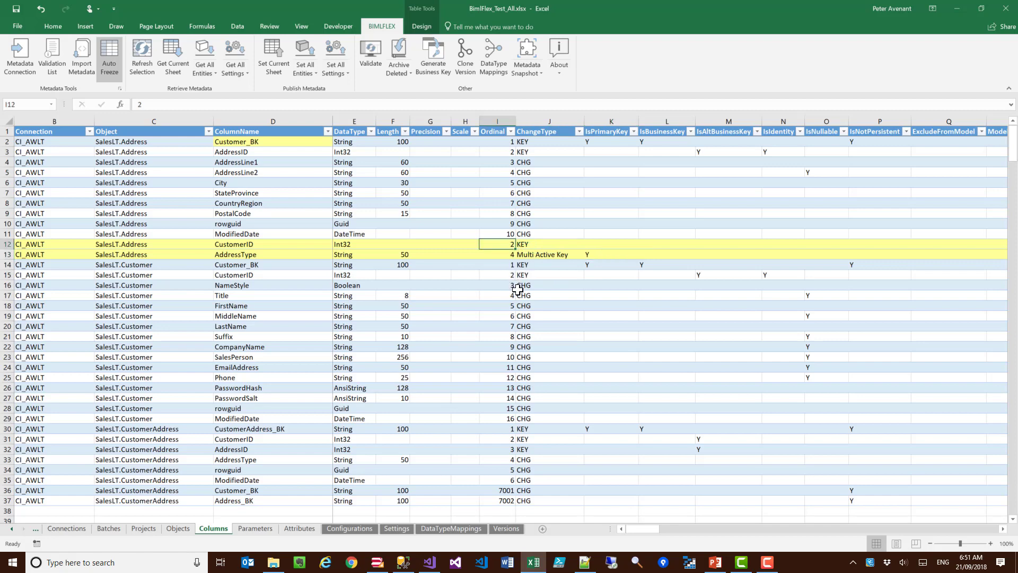
text(700)
key(Return)
text(70)
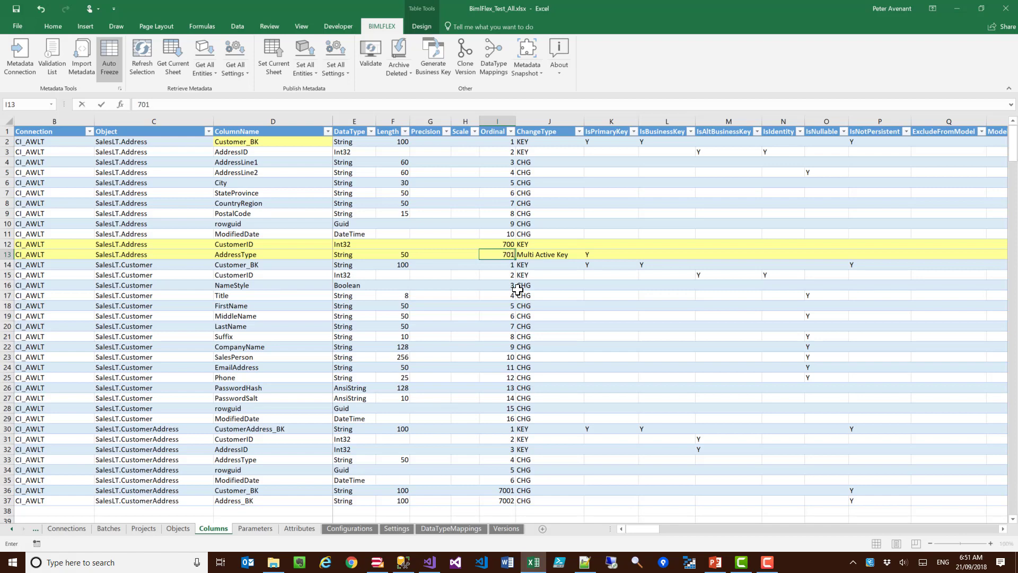
text(1)
key(Tab)
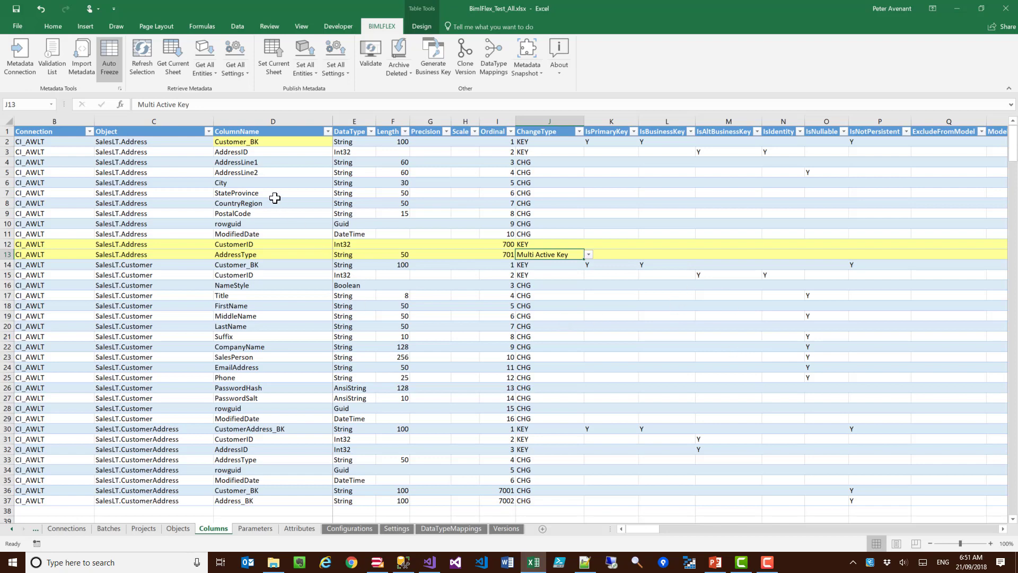
click(276, 54)
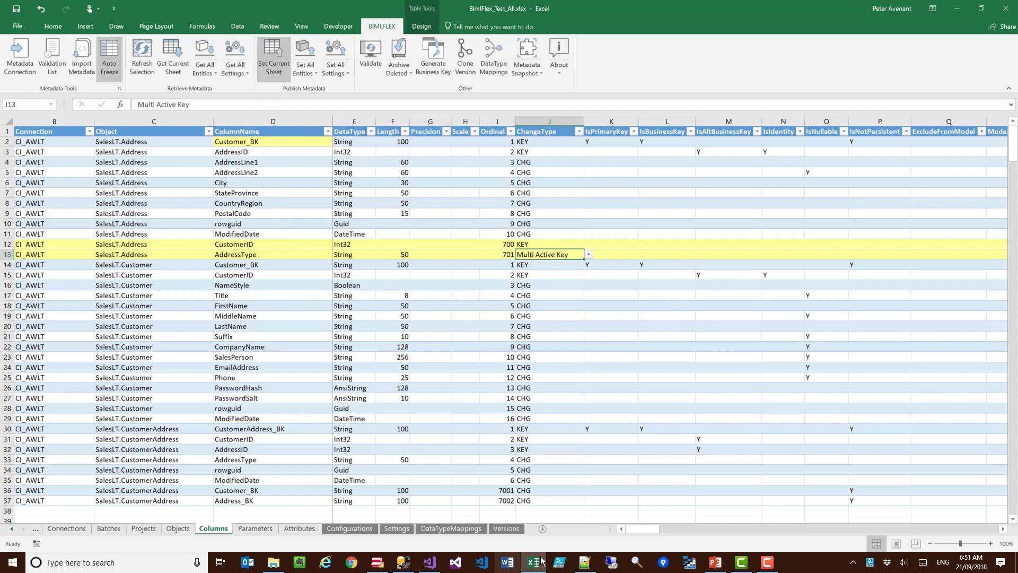
Step: On the Objects sheet, set the ModelObjectType of CustomerAddress to Exclude DV
click(178, 529)
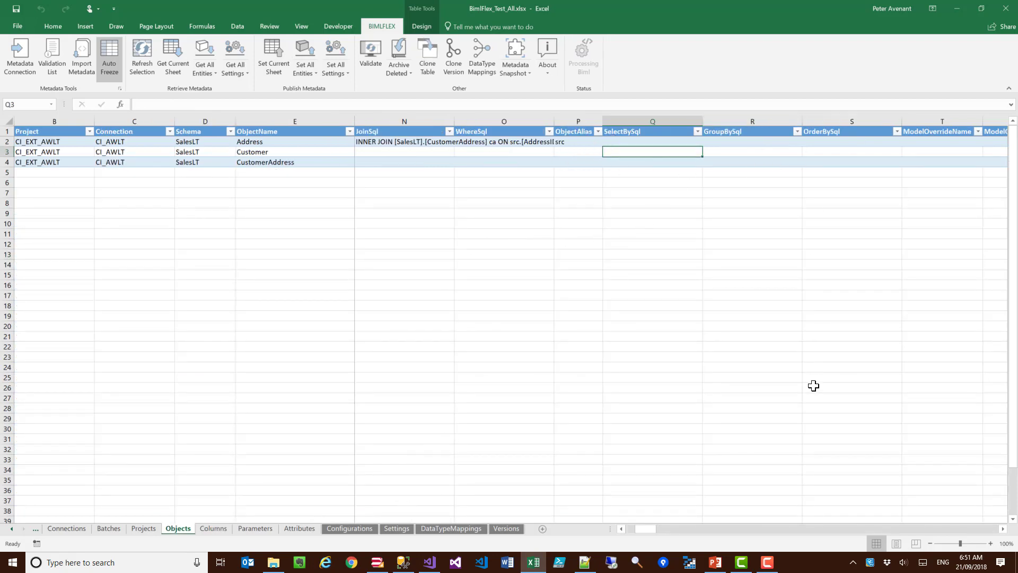
click(935, 528)
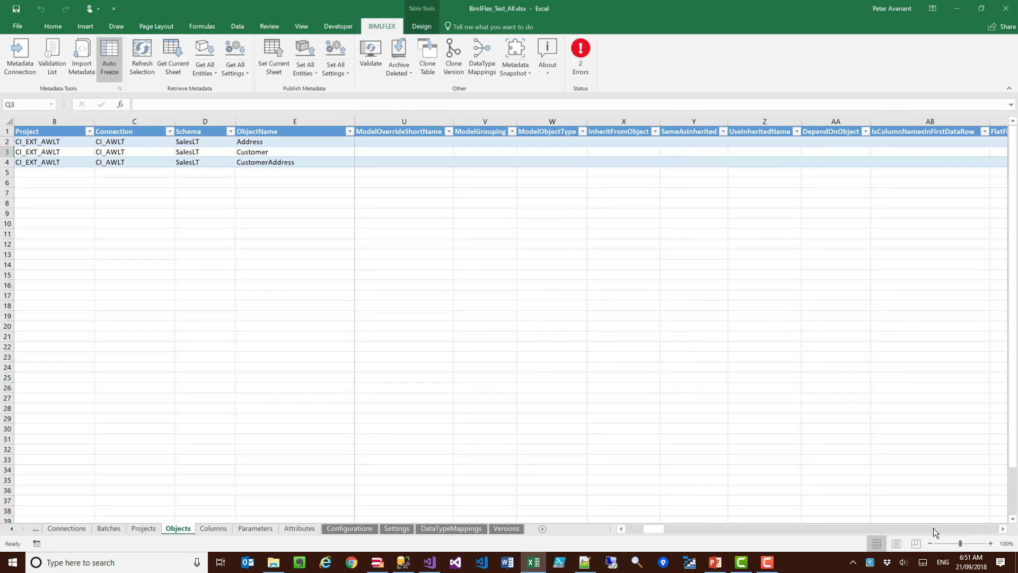
click(550, 161)
click(592, 162)
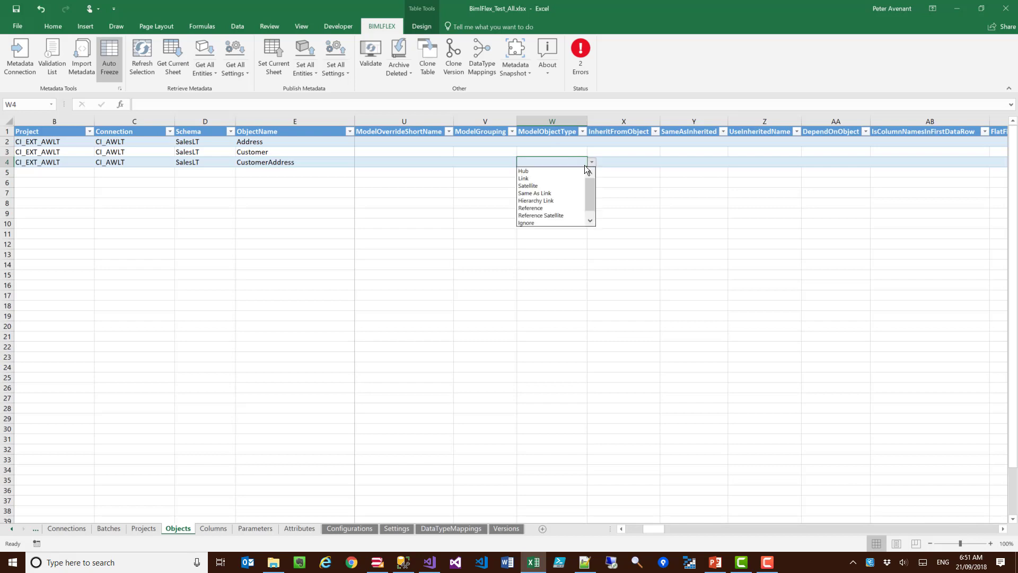
click(591, 221)
click(568, 220)
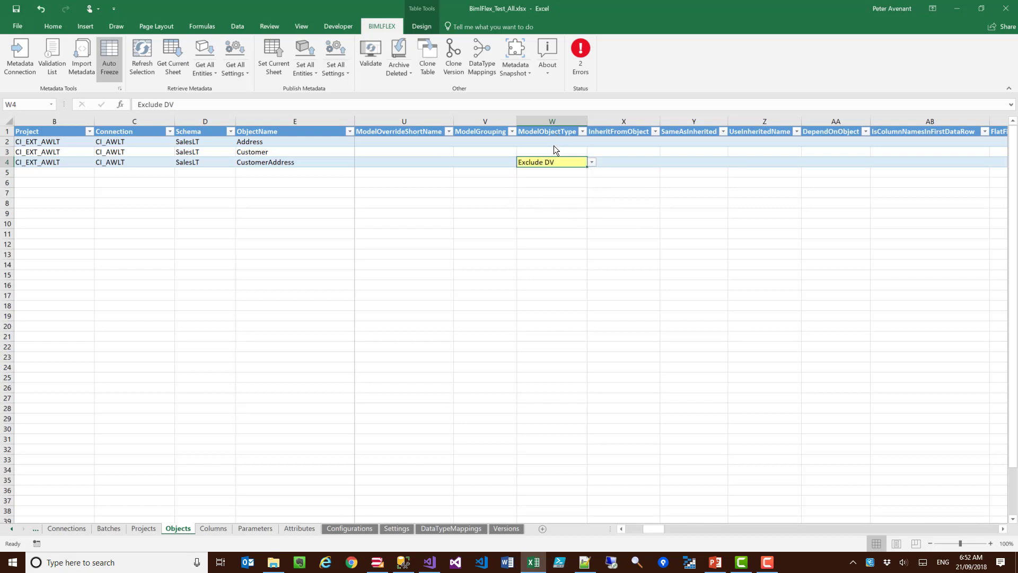
Step: Set the ModelObjectType of the Address object to Satellite
click(556, 143)
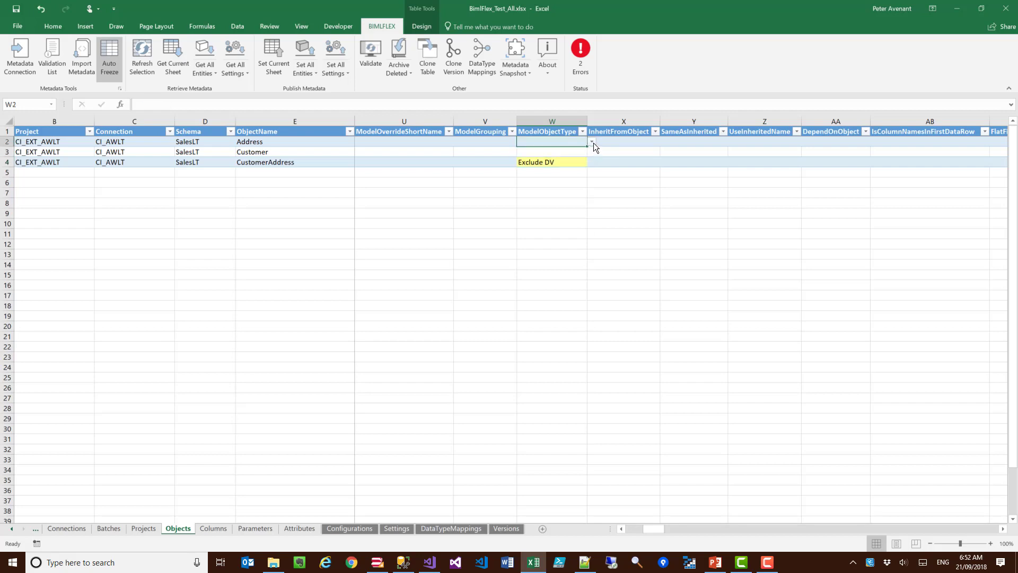
click(592, 143)
click(554, 165)
Step: Set the ModelObjectType of the Customer object to Hub and publish the metadata of all entities
click(582, 149)
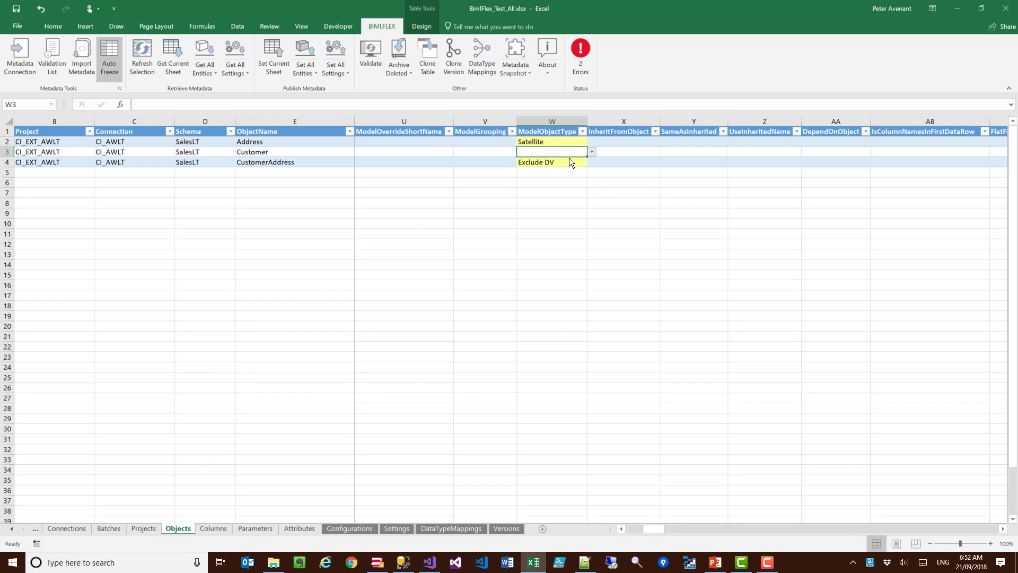
click(592, 152)
click(525, 162)
click(305, 56)
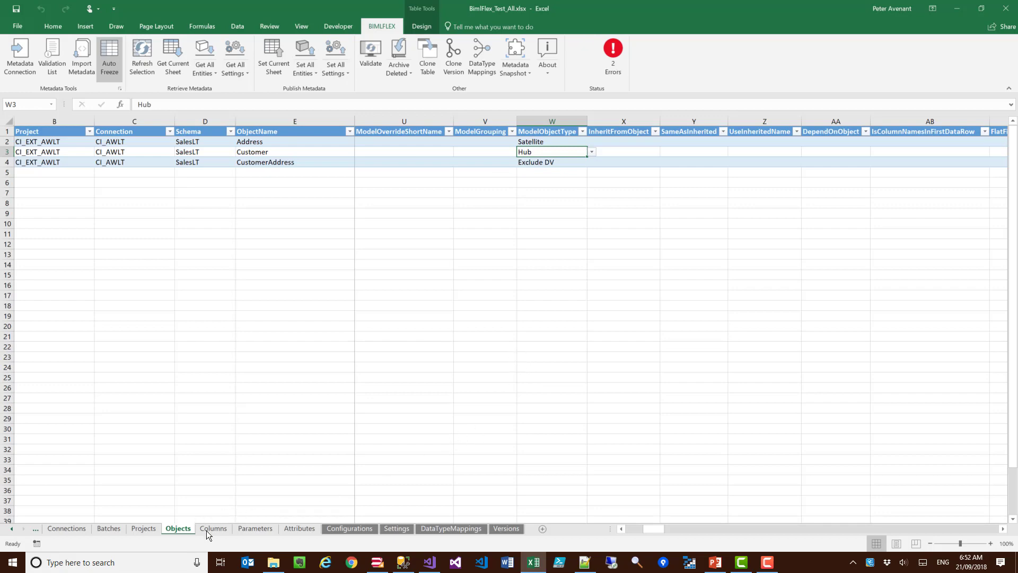
Step: Show the validation list beside the Columns sheet and examine the SalesLT.CustomerAddress column rows for the cause of the errors
click(227, 528)
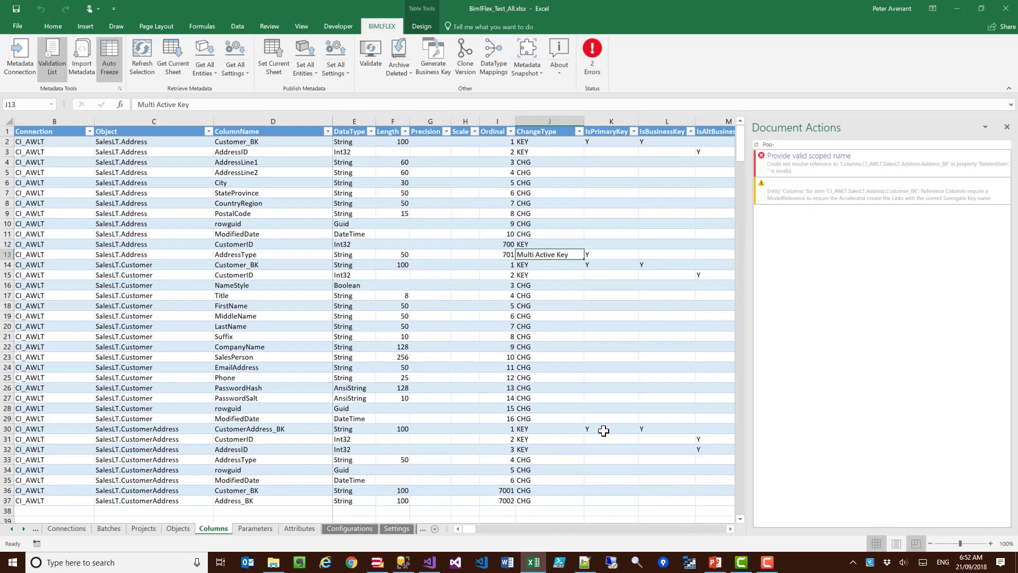
click(159, 430)
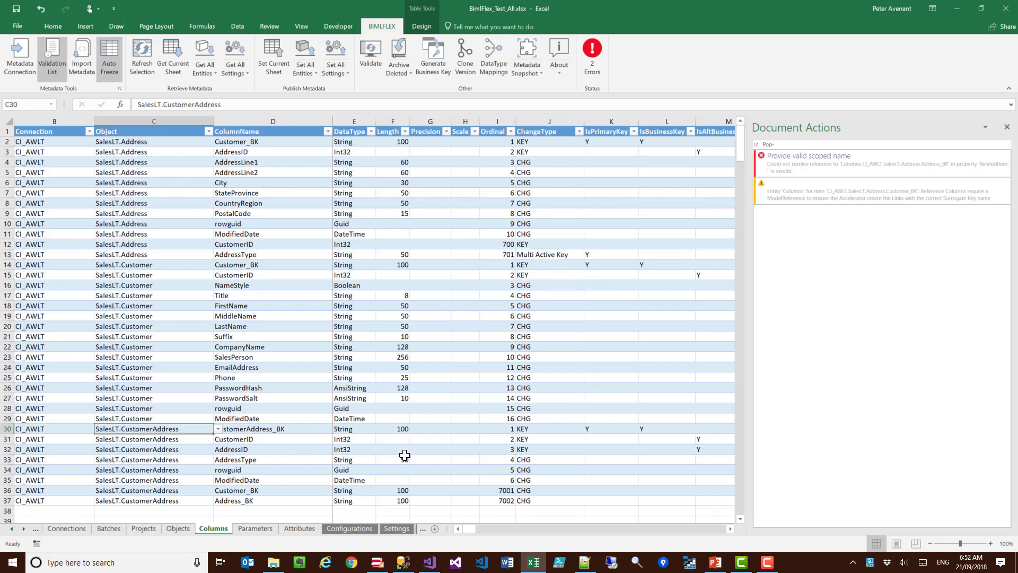
scroll(684, 522, right, 4)
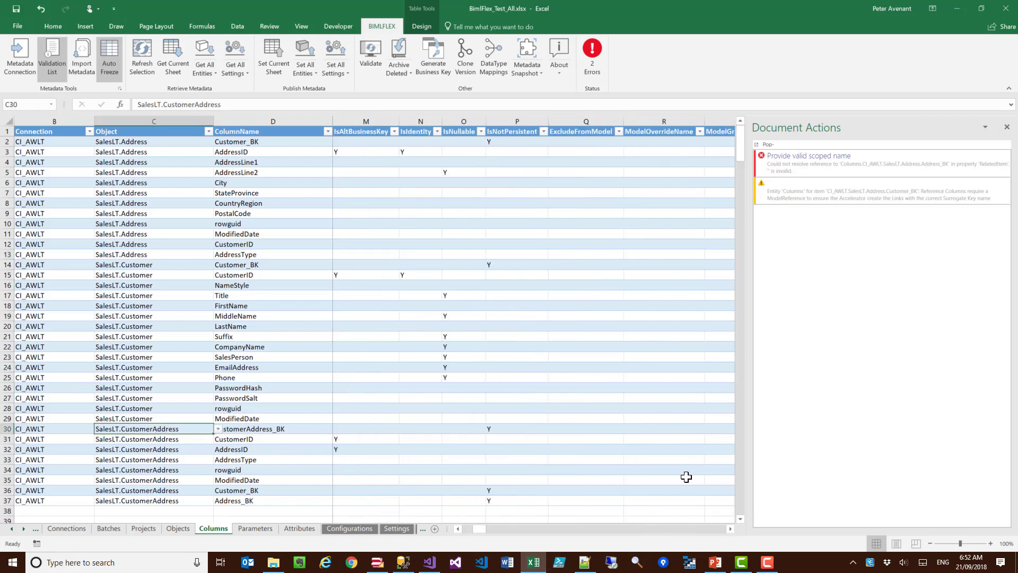
Step: On the Objects sheet, set ExcludeFromModel to Y for the CustomerAddress object
click(176, 528)
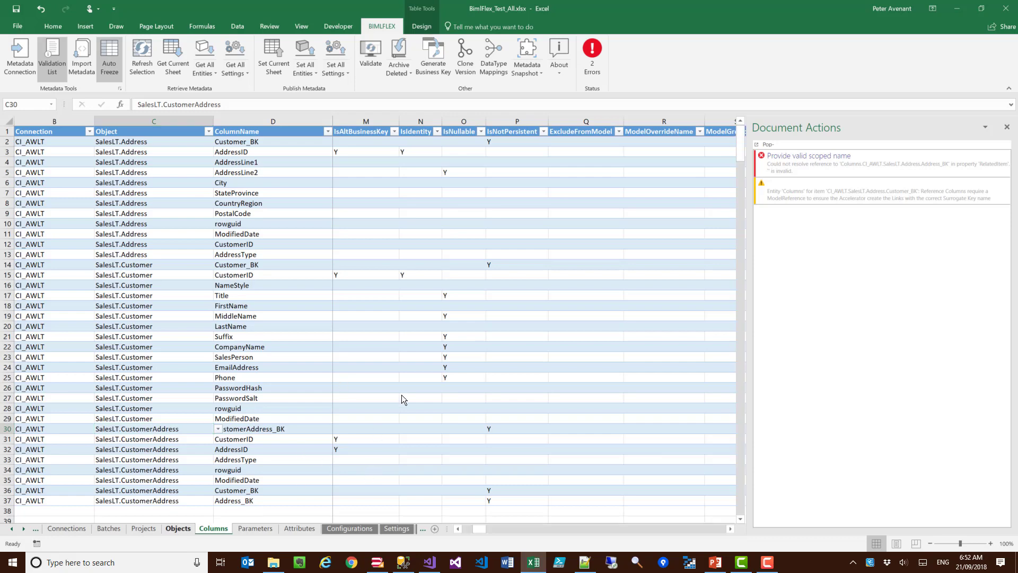
click(469, 528)
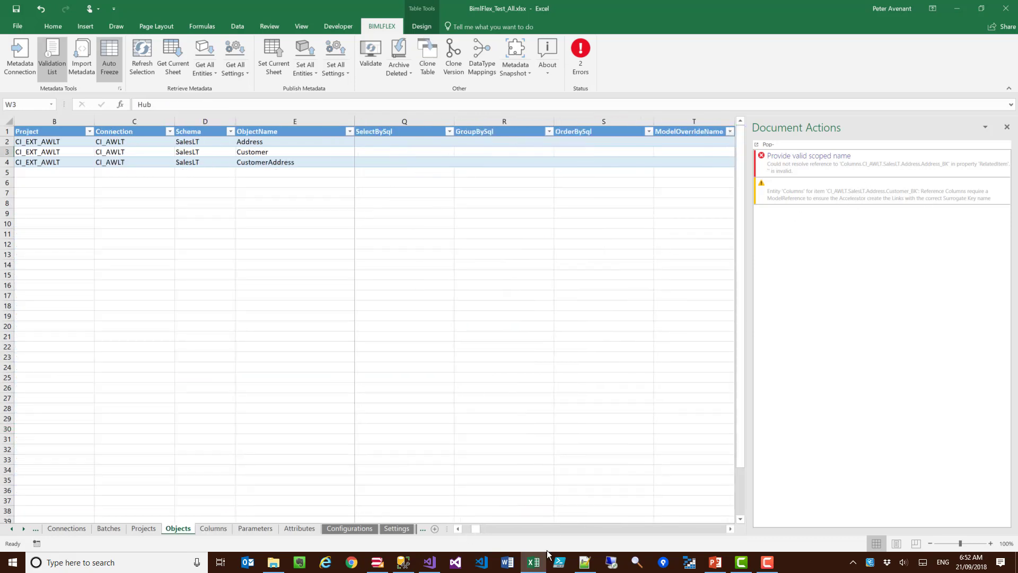
click(466, 528)
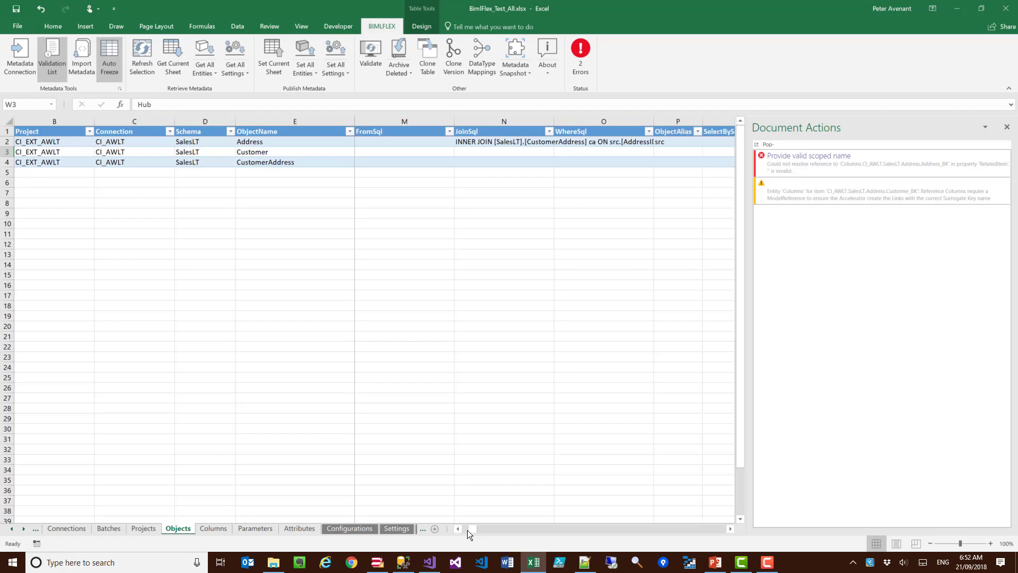
click(464, 529)
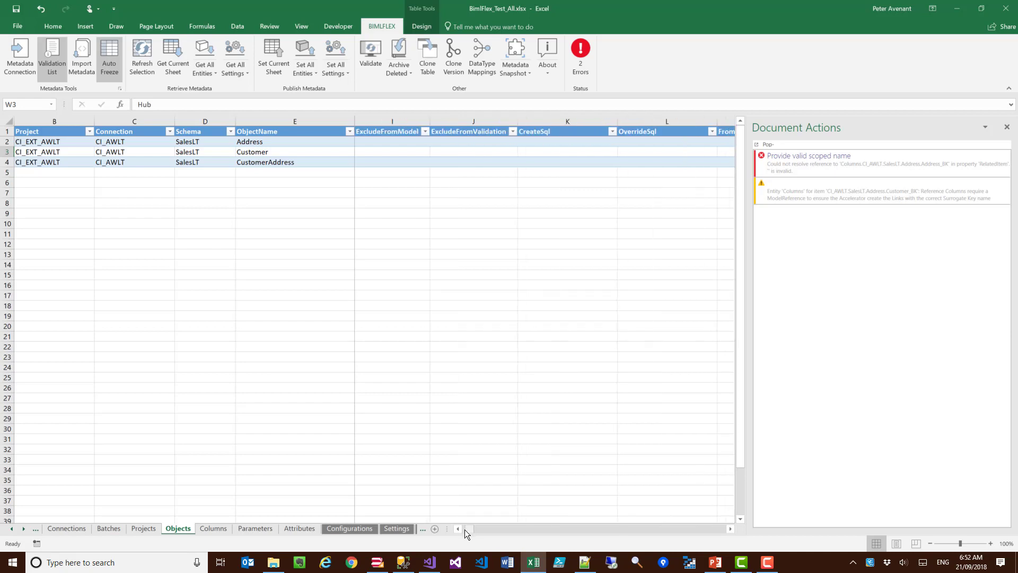
click(376, 161)
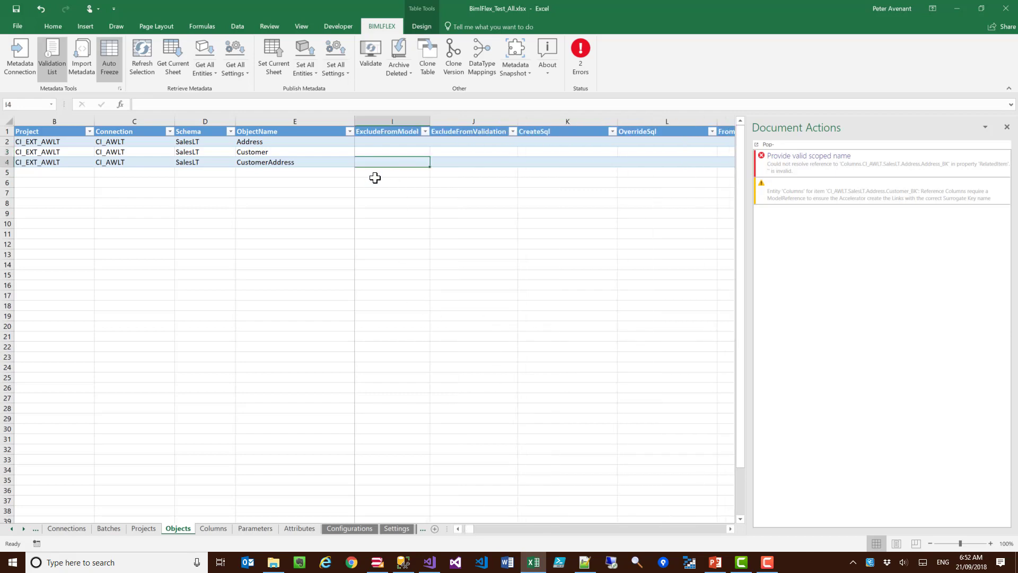
text(Y)
key(Tab)
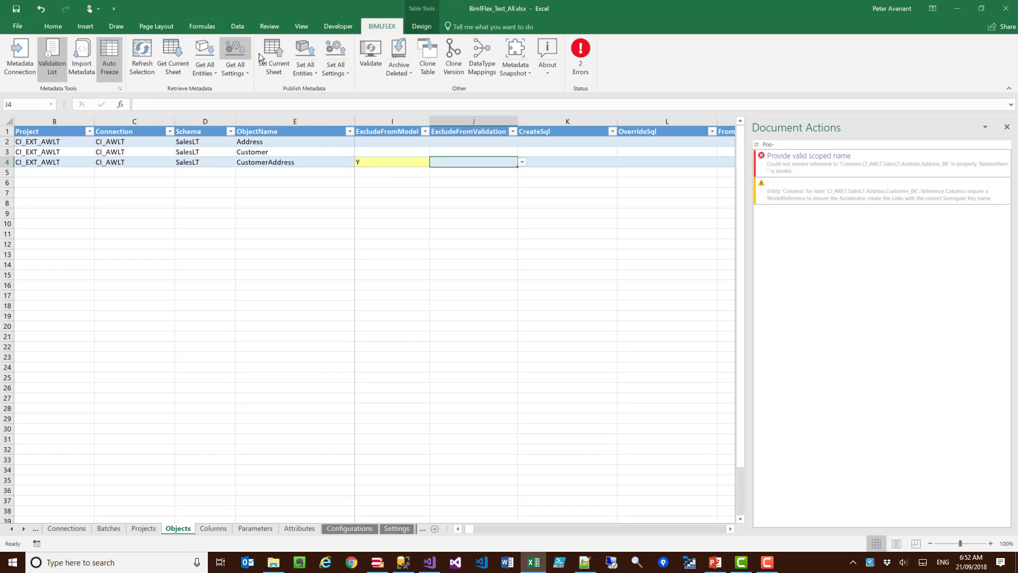
Step: Retrieve the metadata of all entities and review the refreshed column definitions on the Columns sheet
click(202, 52)
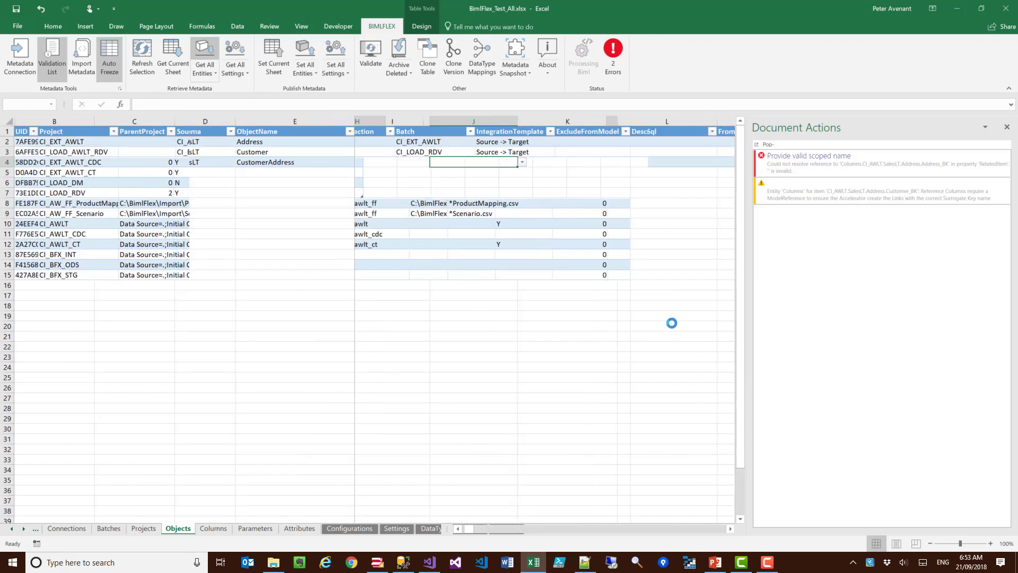
click(213, 528)
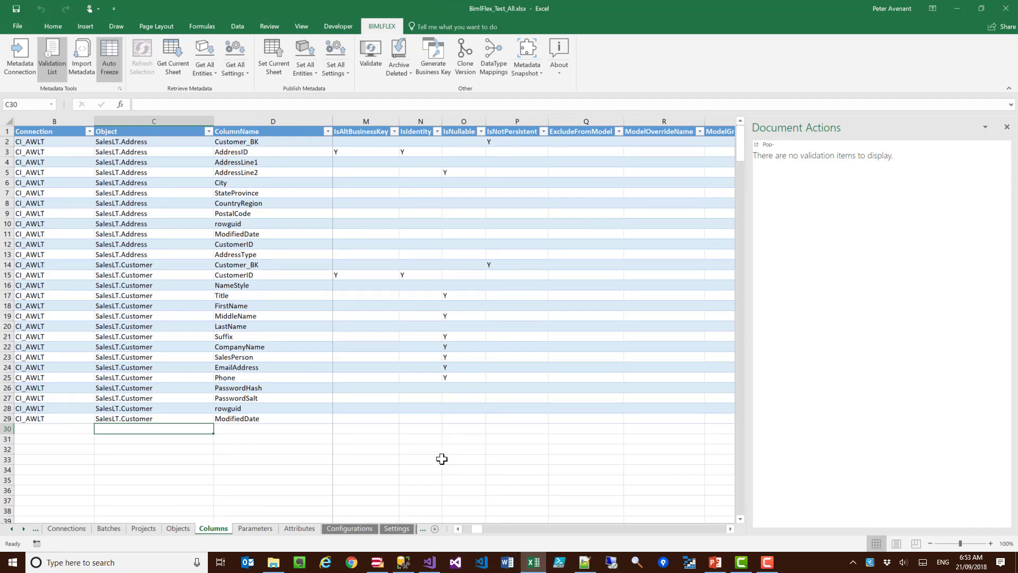
scroll(443, 459, left, 5)
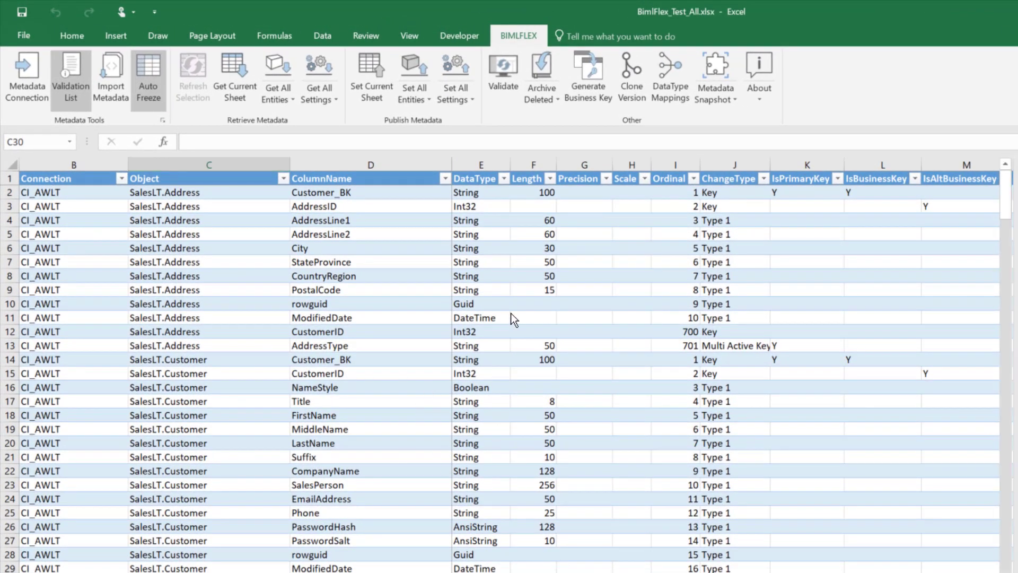
Step: On the Objects sheet, check the JoinSql expression of the Address object
key(ctrl+Page_Up)
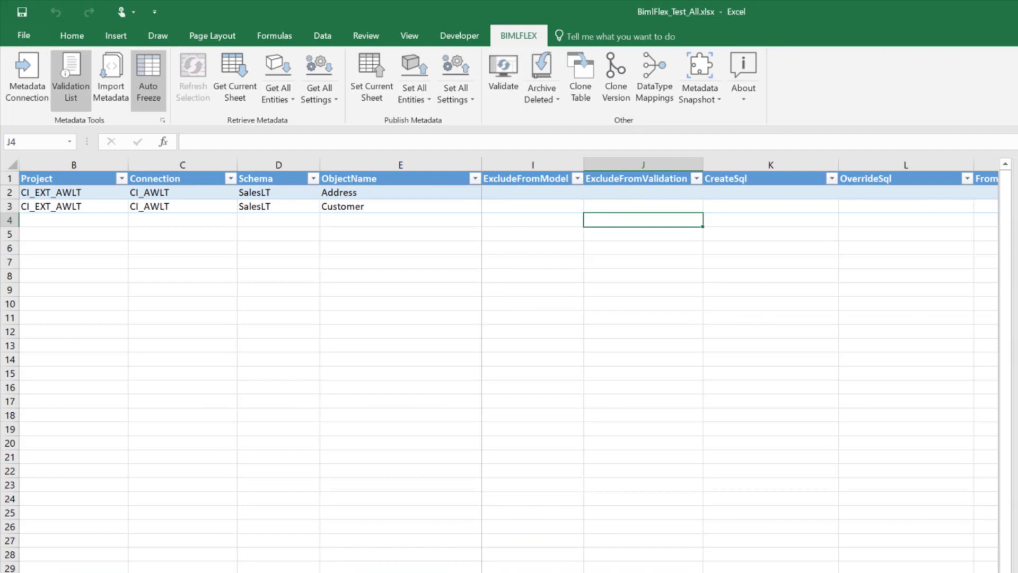
scroll(743, 318, right, 4)
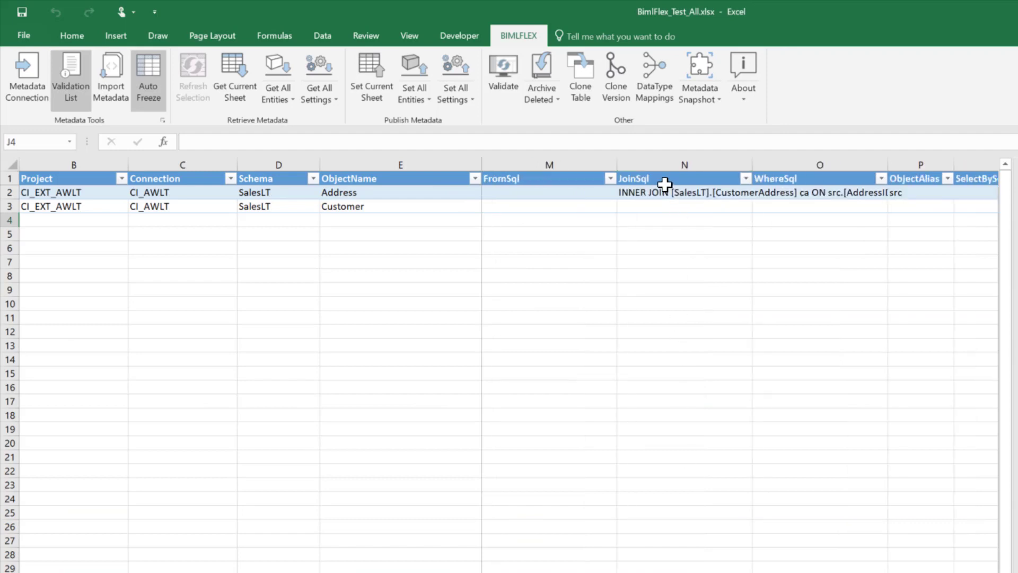
click(657, 190)
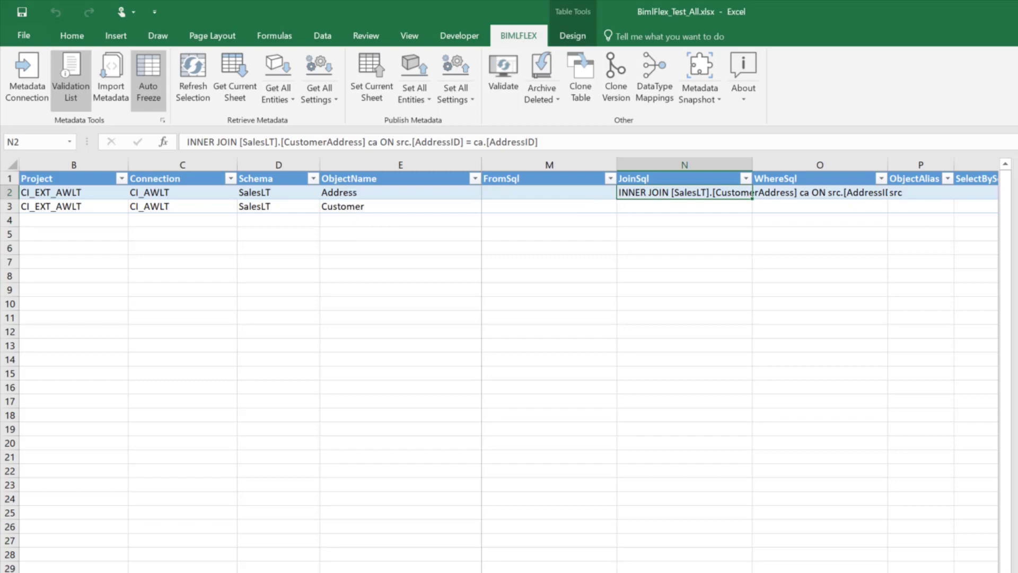
Step: On the Columns sheet, set the SqlExpression of the Address object's AddressType column to ca.[AddressType] and publish the current sheet
key(ctrl+Page_Down)
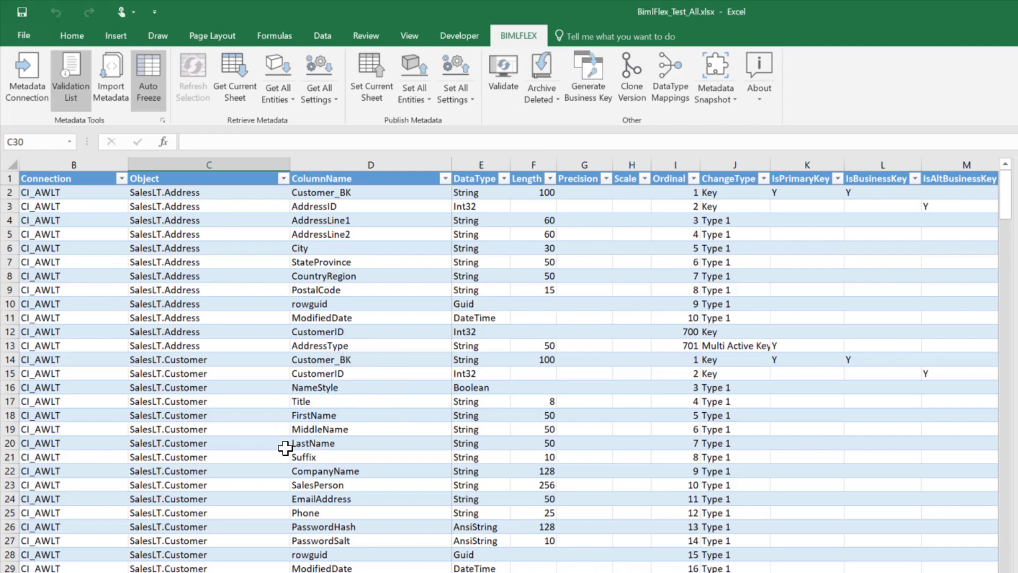
click(332, 333)
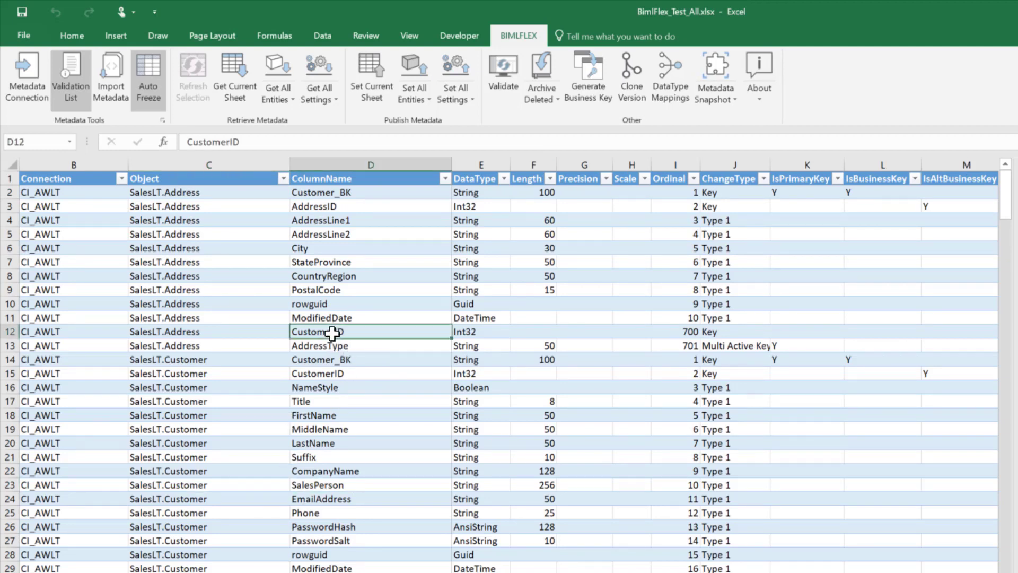
click(332, 343)
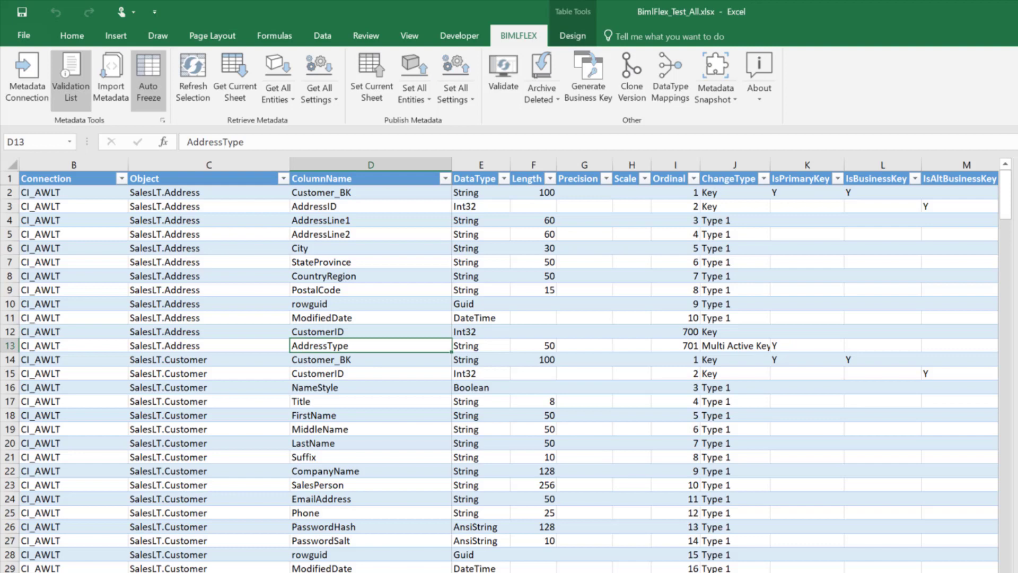
scroll(783, 389, right, 6)
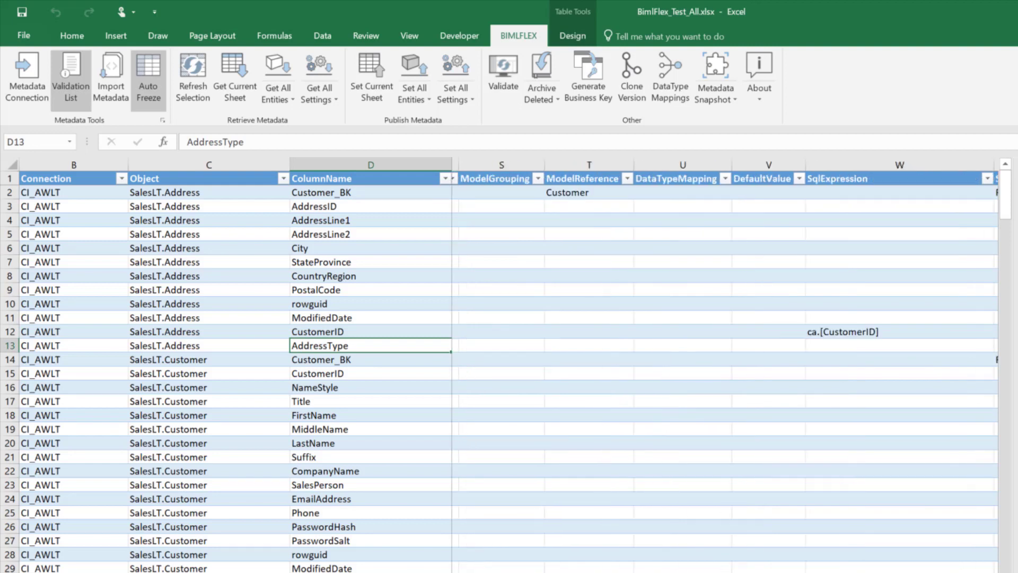
click(831, 346)
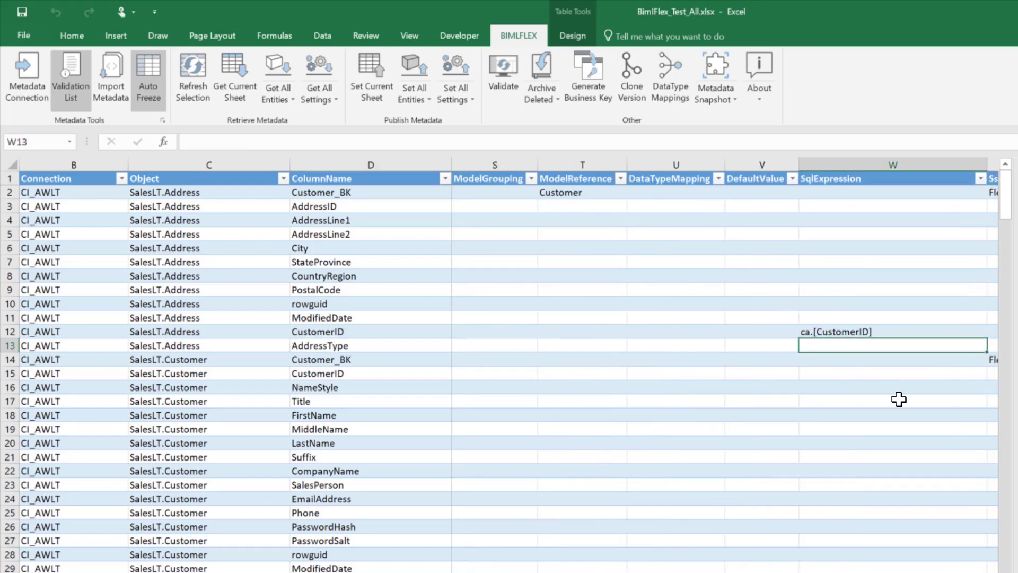
text(ca.[AddressType)
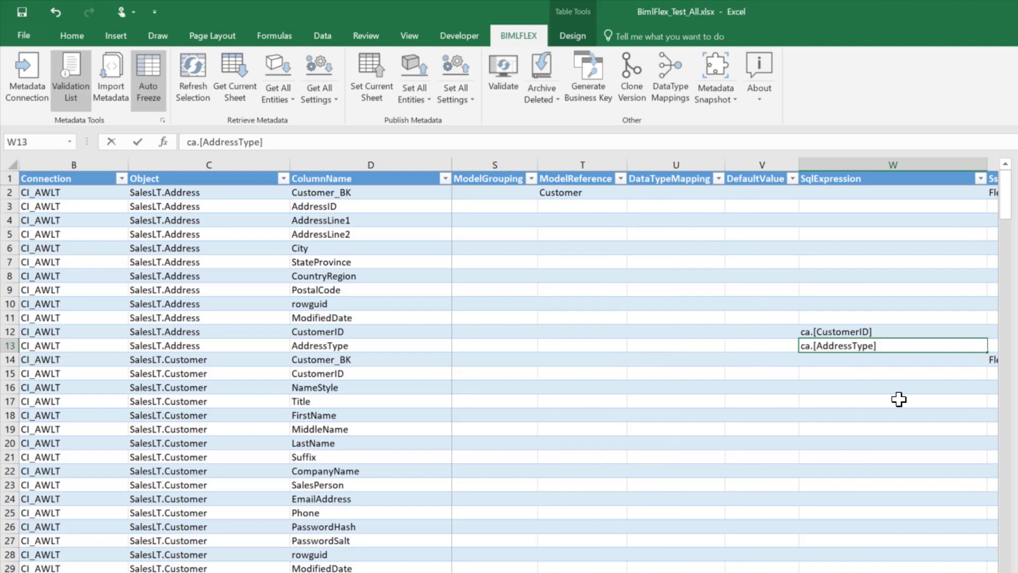
text(])
key(Return)
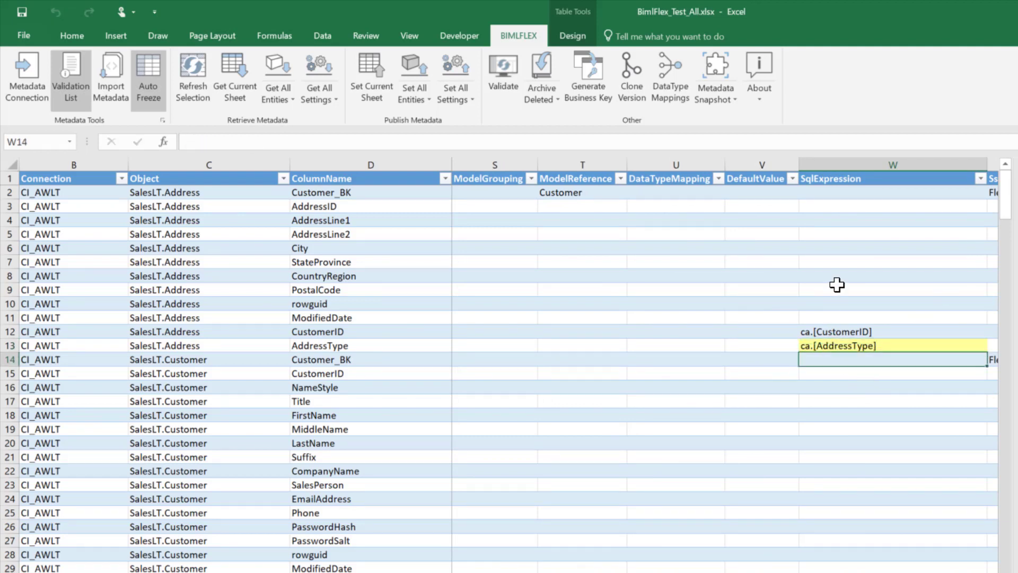
click(380, 75)
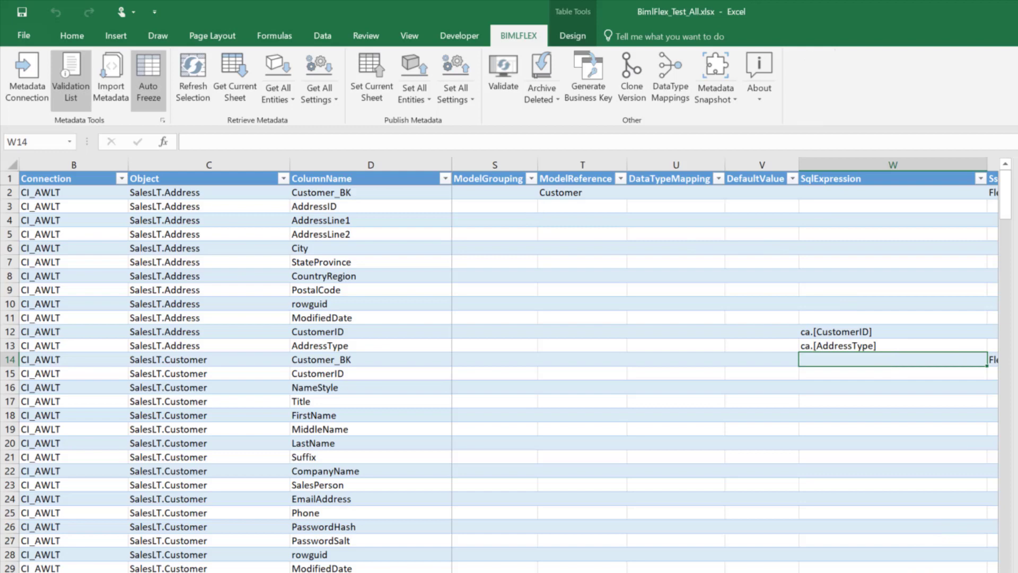
Step: Switch to BimlStudio, refresh the metadata and examine the staging tables and packages of the BimlFlex_Webinar project
scroll(725, 372, right, 5)
scroll(1008, 304, right, 1)
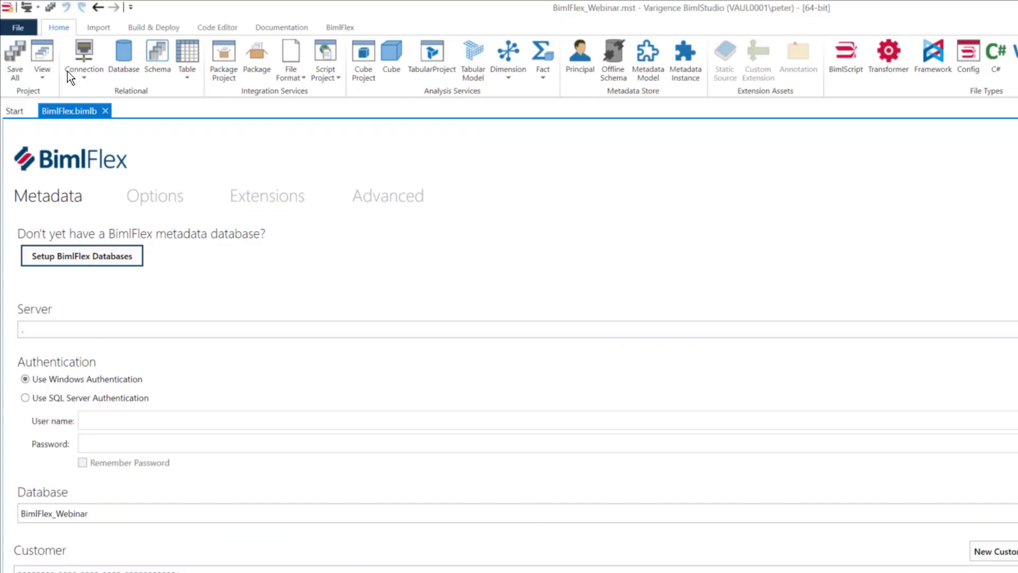
click(350, 30)
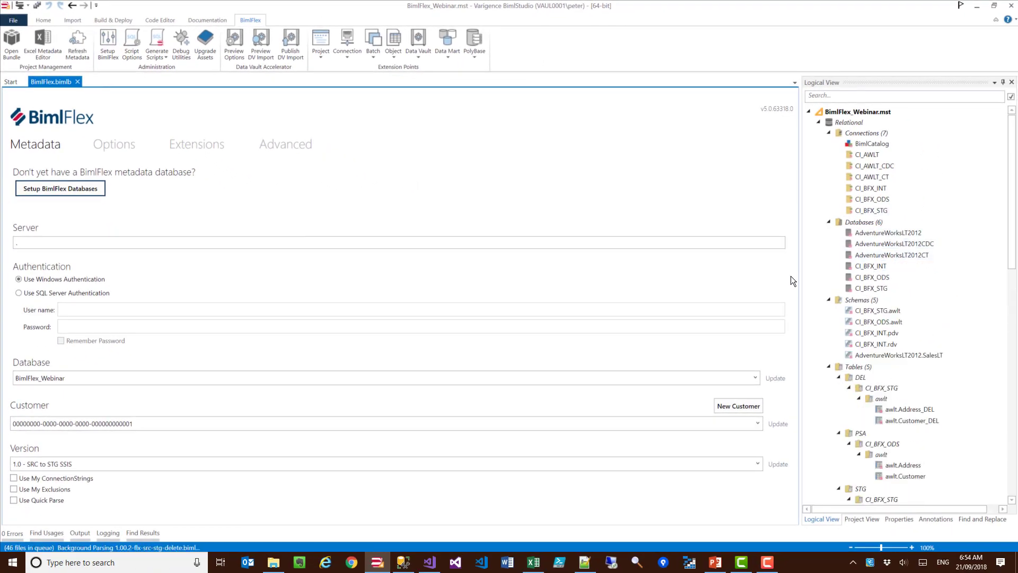
scroll(854, 259, down, 3)
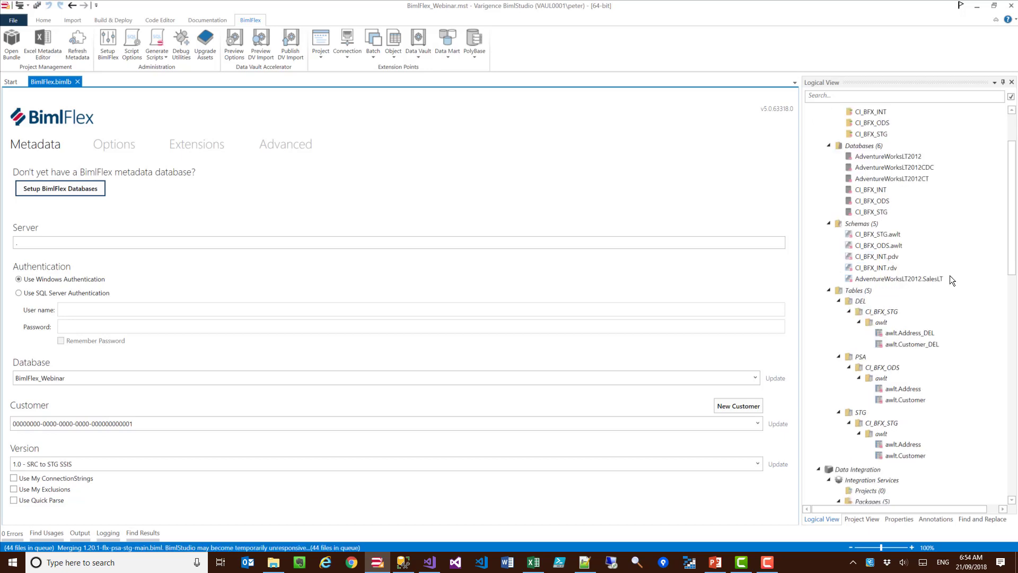
scroll(949, 276, down, 7)
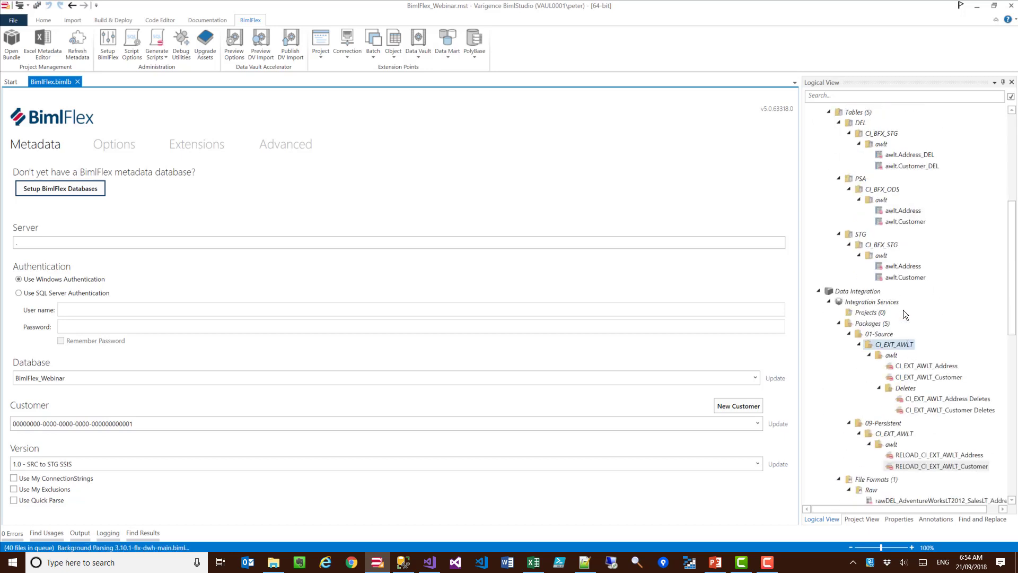
click(901, 266)
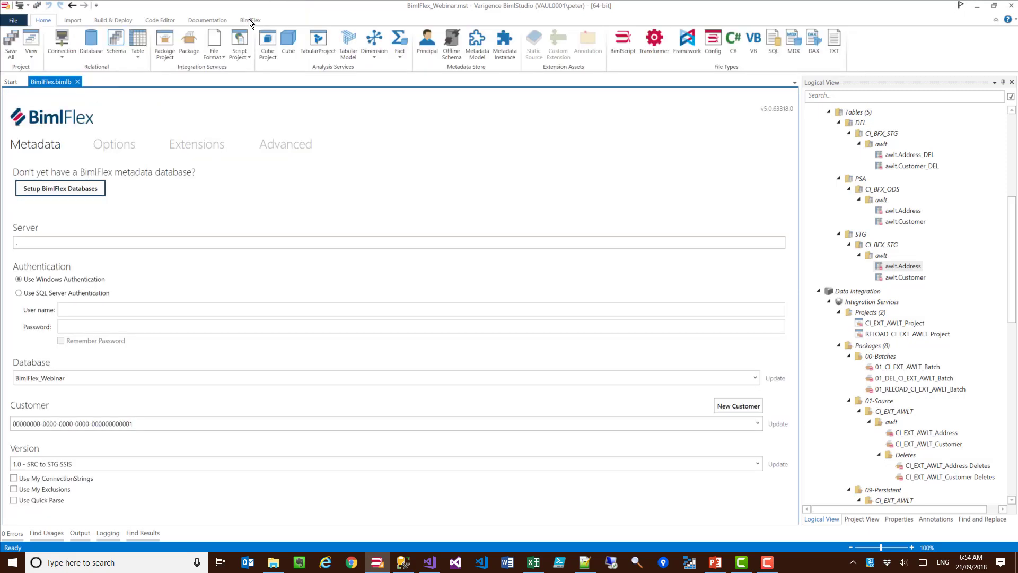
Step: Configure the Data Vault Accelerator options with record source awlt plus a publish connection and project, and commit them
click(249, 20)
click(237, 53)
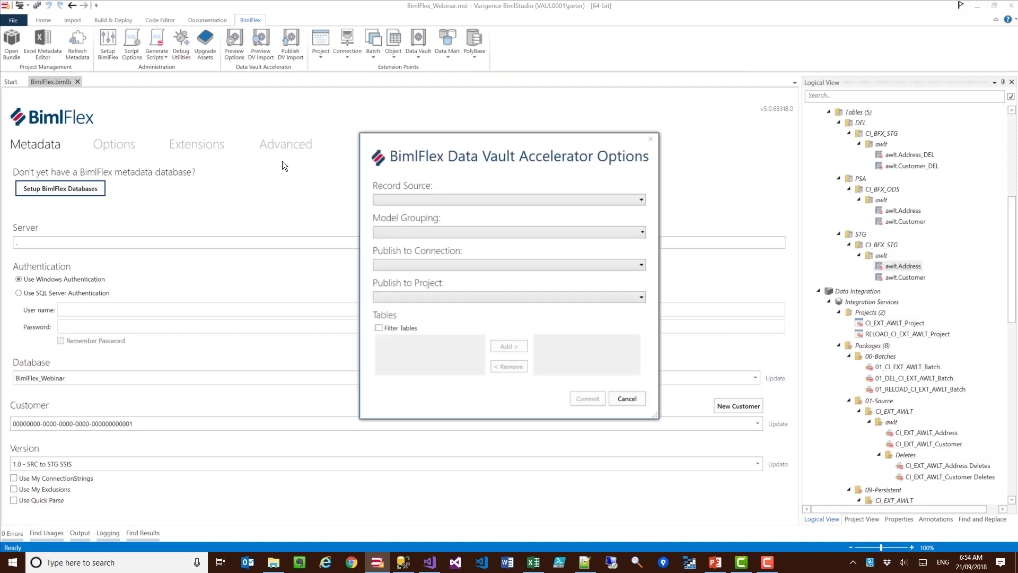
click(405, 203)
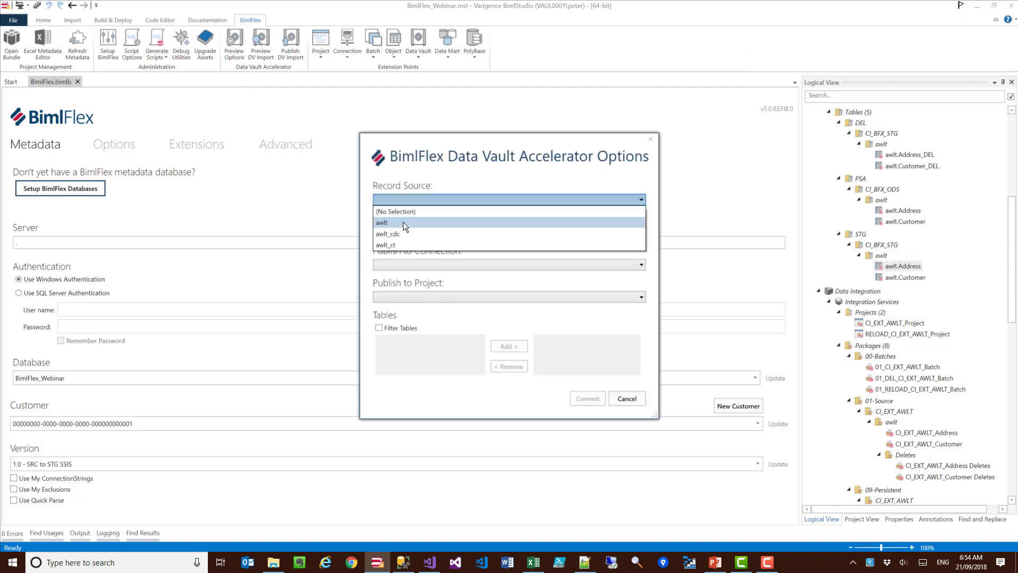
click(403, 222)
click(408, 264)
click(406, 276)
click(407, 297)
click(403, 309)
click(592, 397)
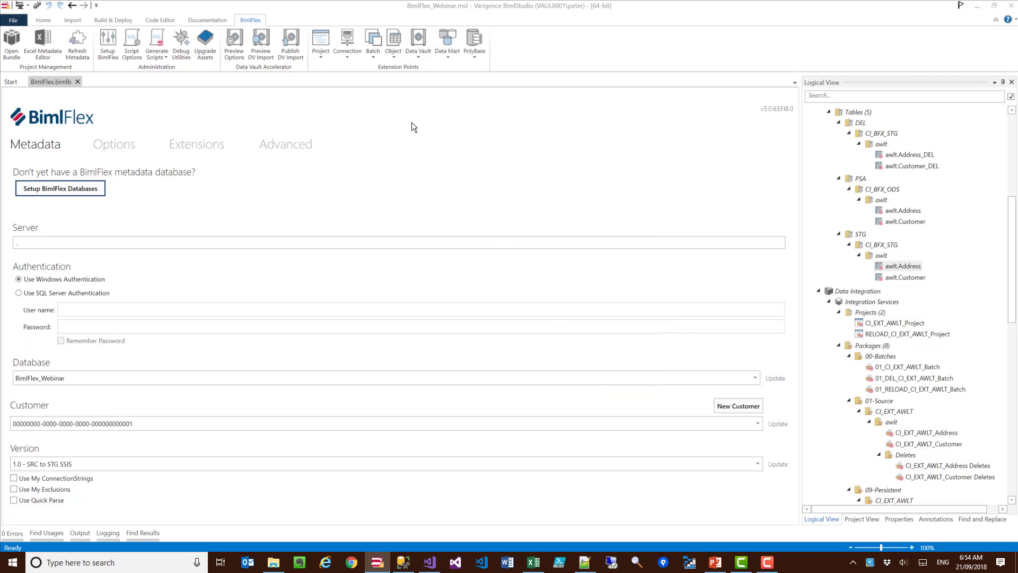
Step: Preview the Data Vault import and display its schema graph with the BimlFlexDataVaultPreview profile
click(265, 41)
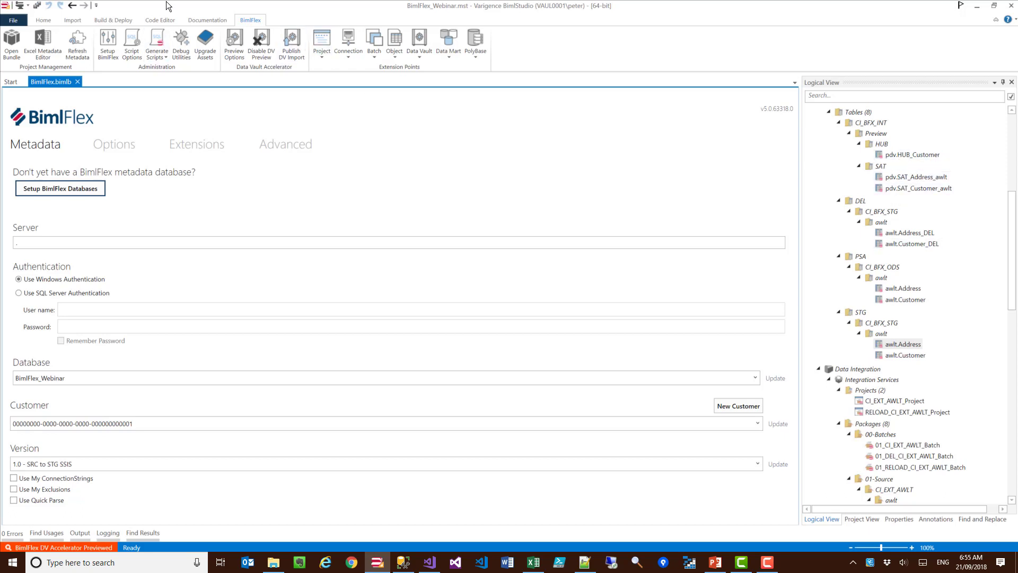
click(200, 20)
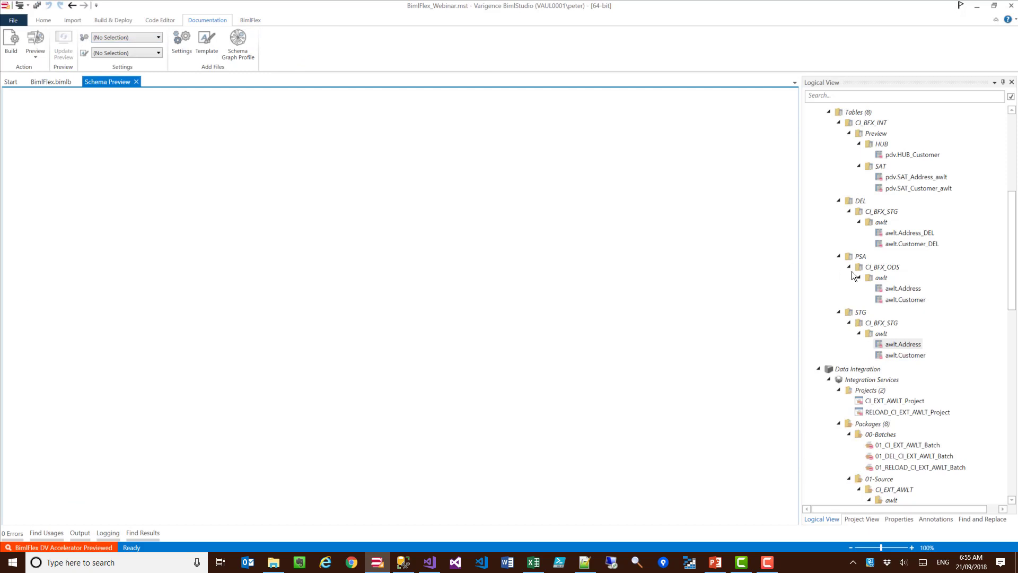
click(116, 160)
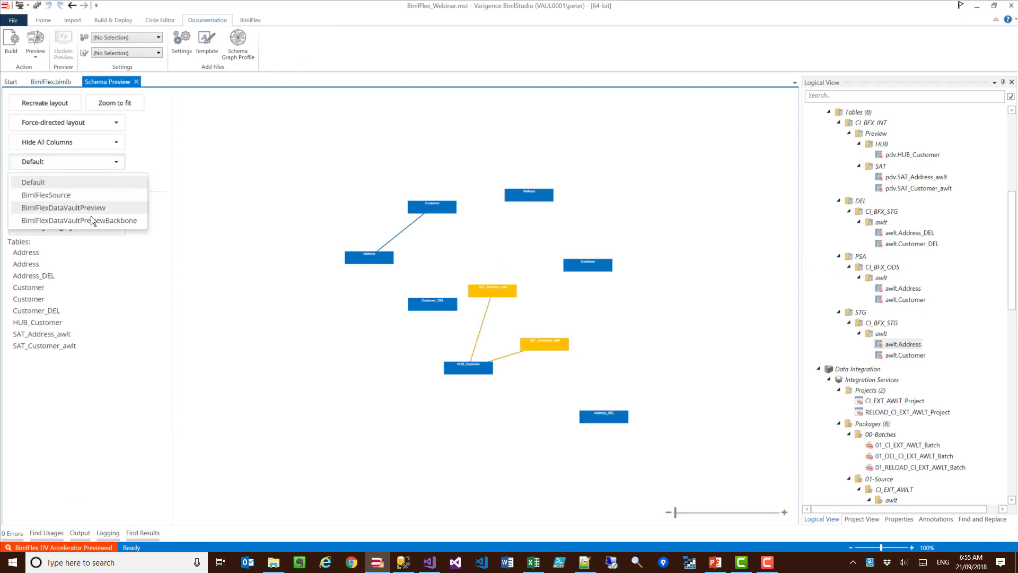
click(87, 207)
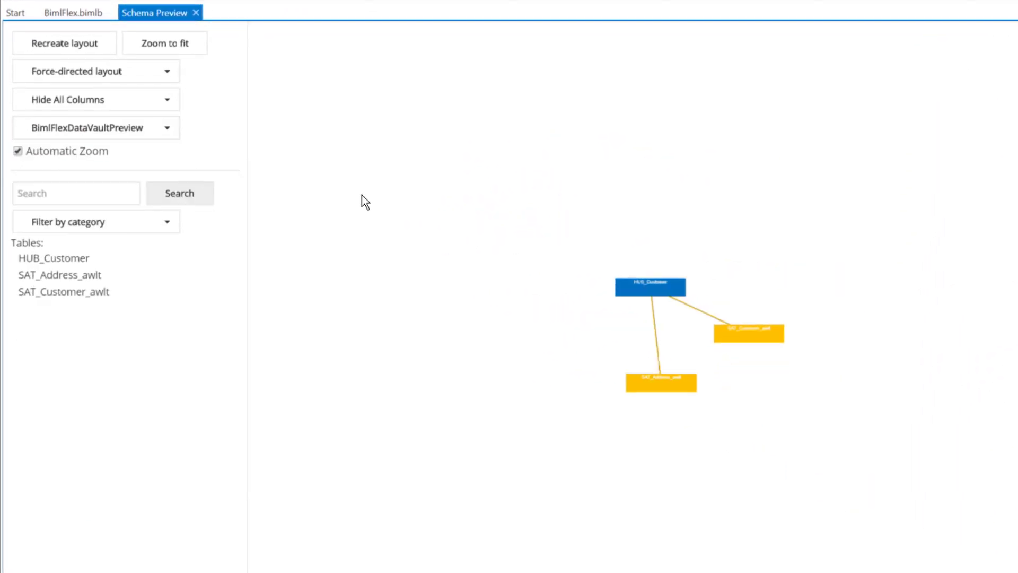
Step: Examine the columns of the SAT_Address_awlt and SAT_Customer_awlt satellites in the schema graph
drag(643, 390, 593, 361)
click(613, 364)
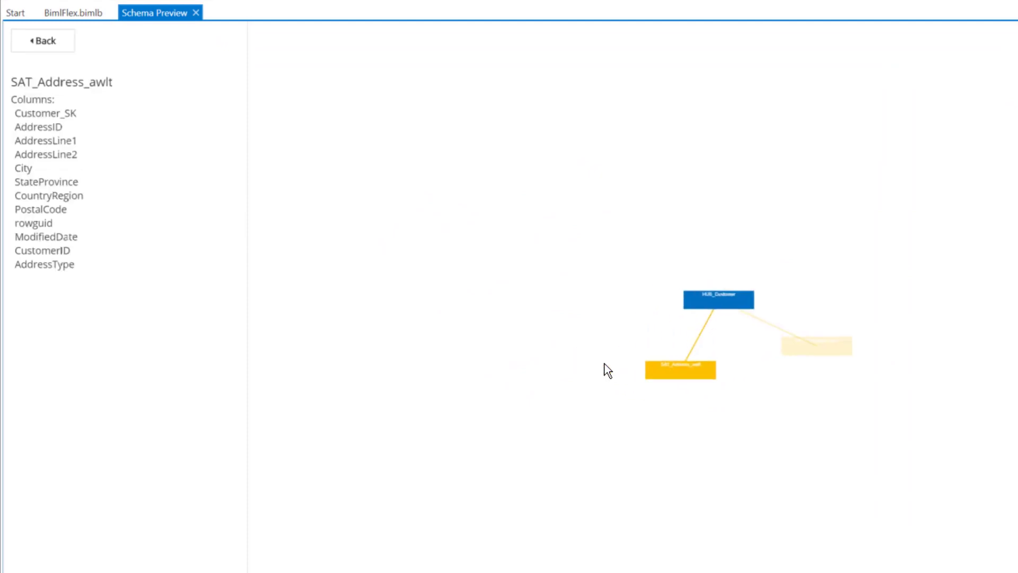
click(812, 347)
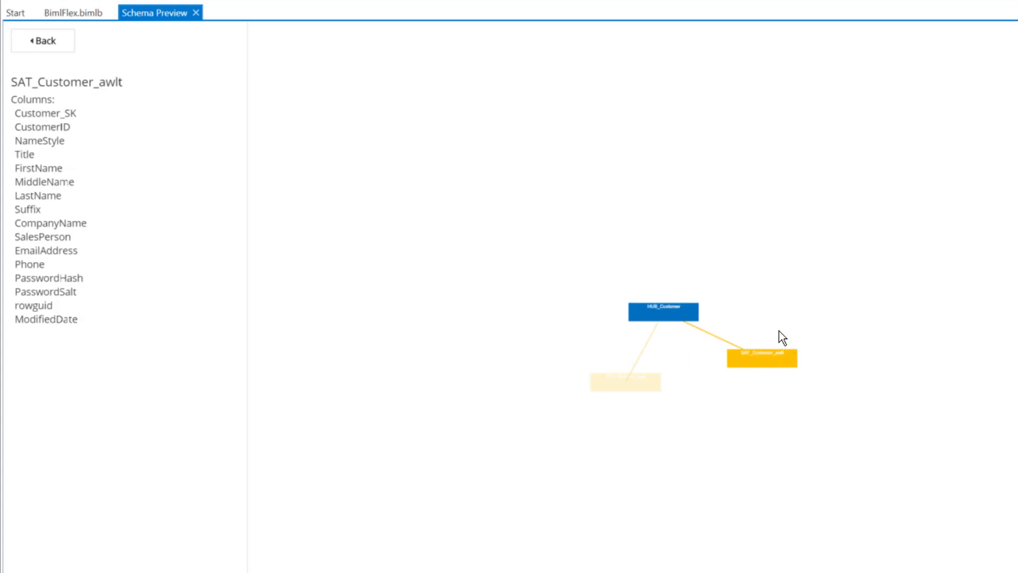
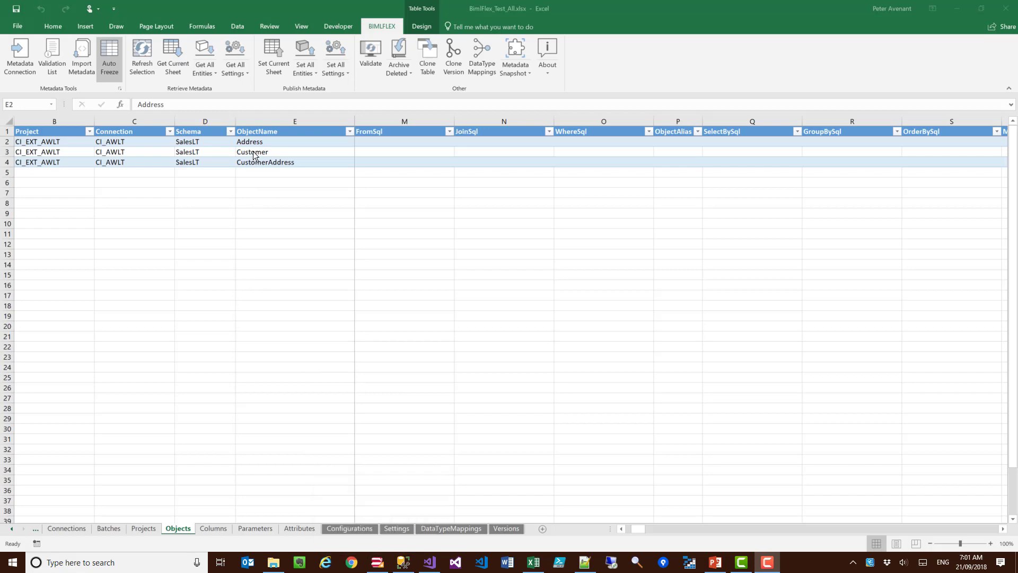
click(250, 151)
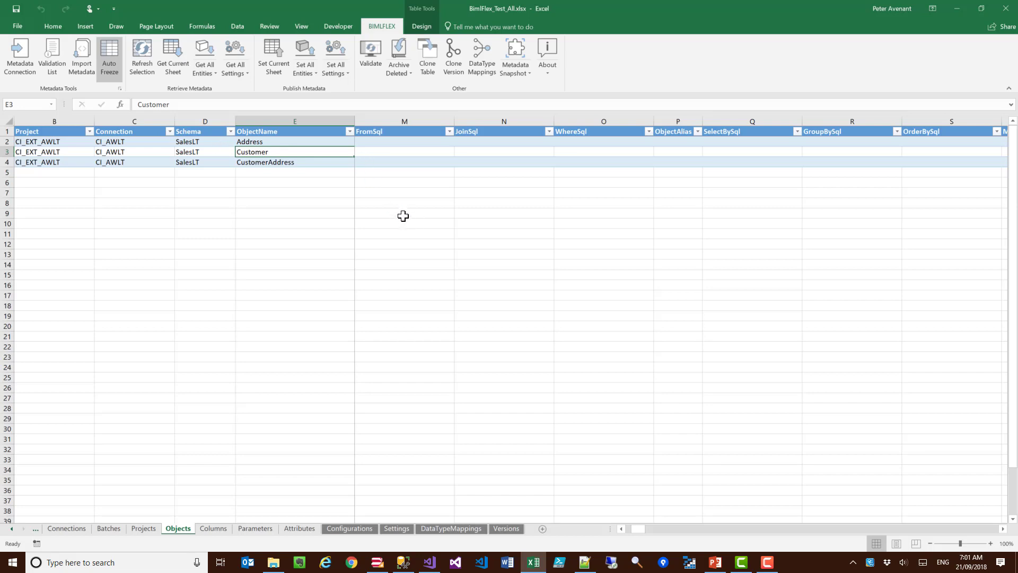
click(244, 140)
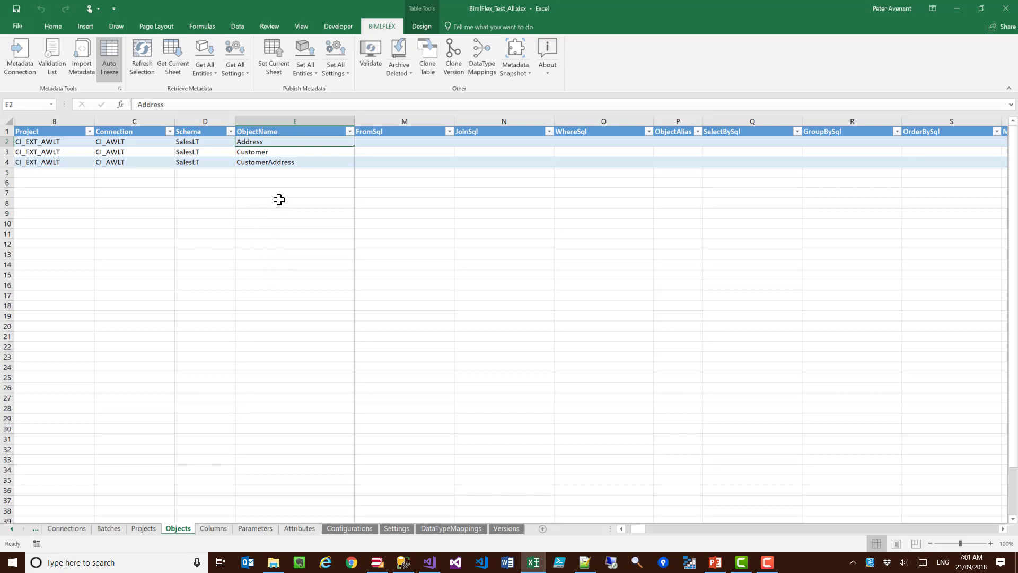
click(274, 162)
Step: Start cloning the Address object, with SalesLT as the target schema and ShippingAddress as the target table name
click(273, 143)
click(425, 78)
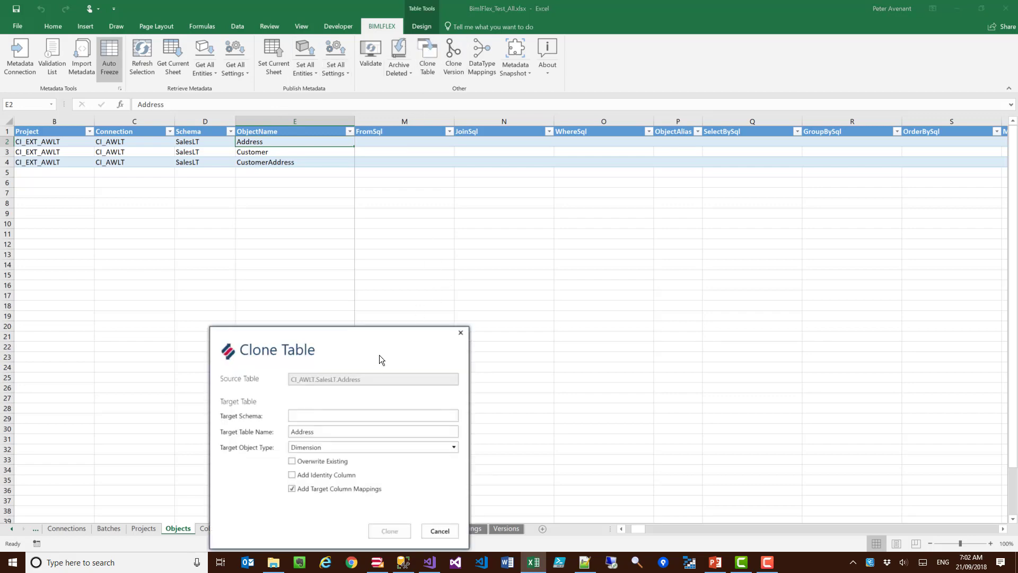
drag(335, 334, 322, 200)
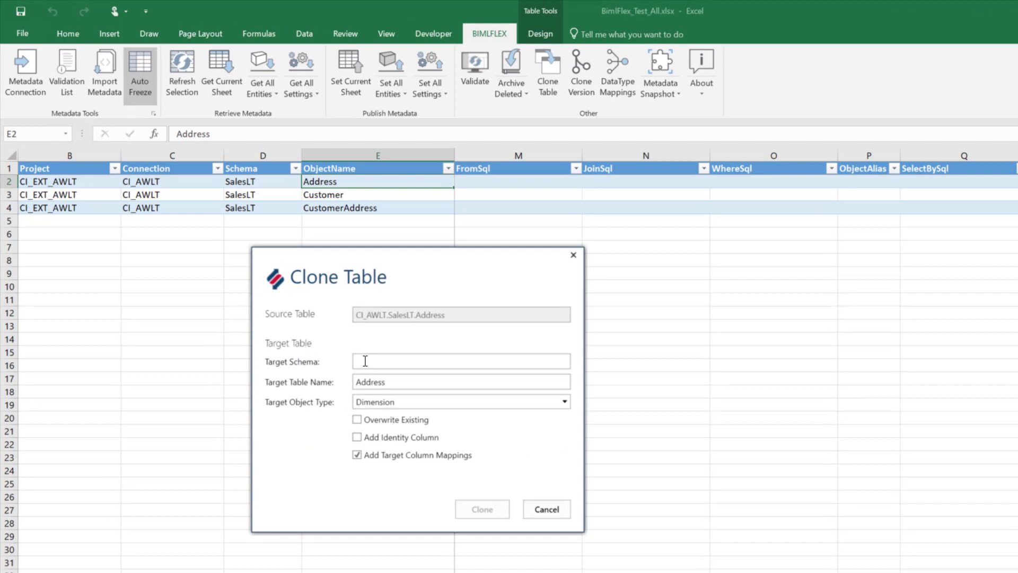
click(289, 284)
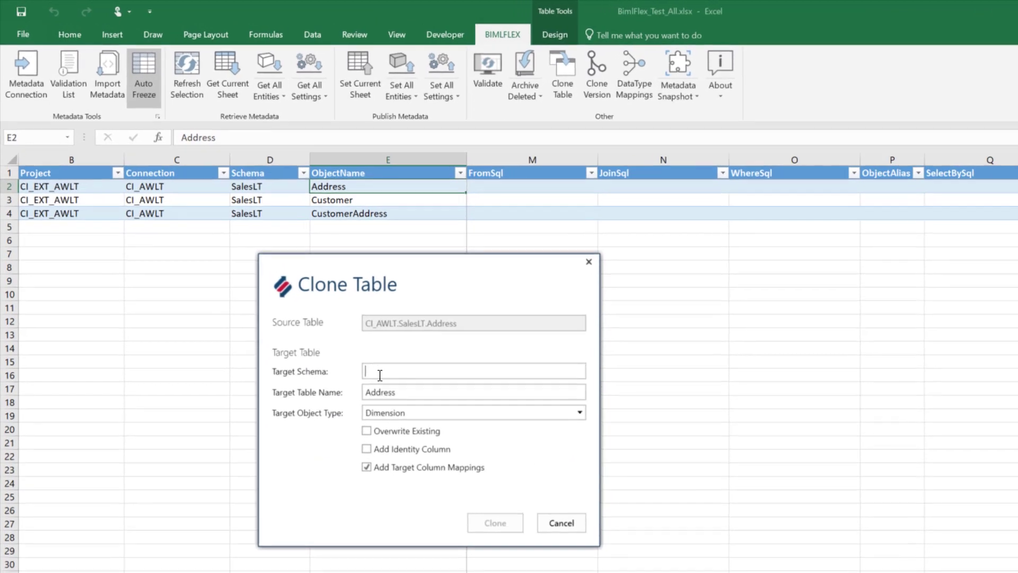
text(Sale)
text(sLT)
text(ipping)
Step: Keep Dimension as the clone's target object type, turn off Add Target Column Mappings and create the clone
click(581, 412)
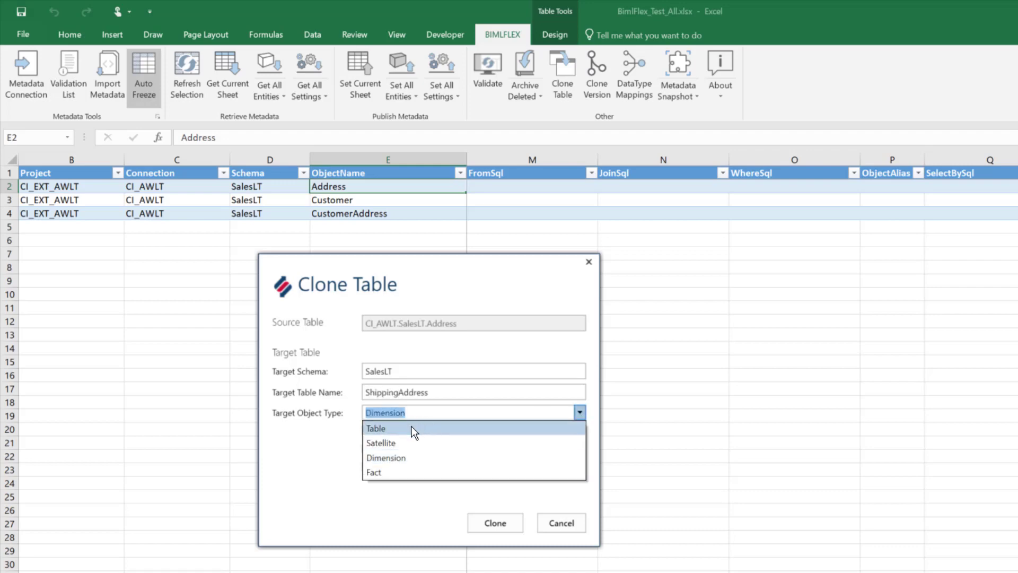
click(374, 457)
click(373, 466)
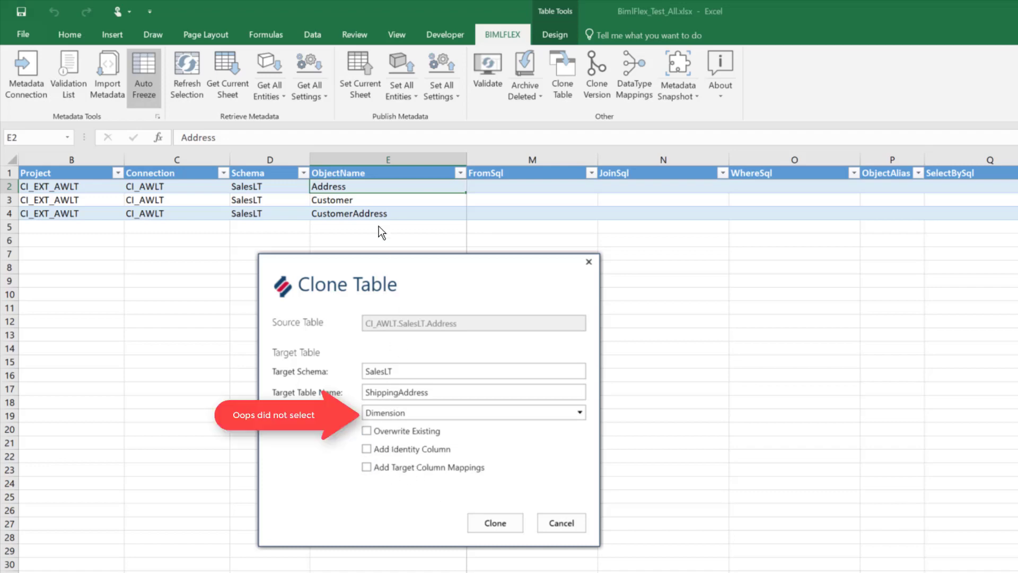
click(504, 527)
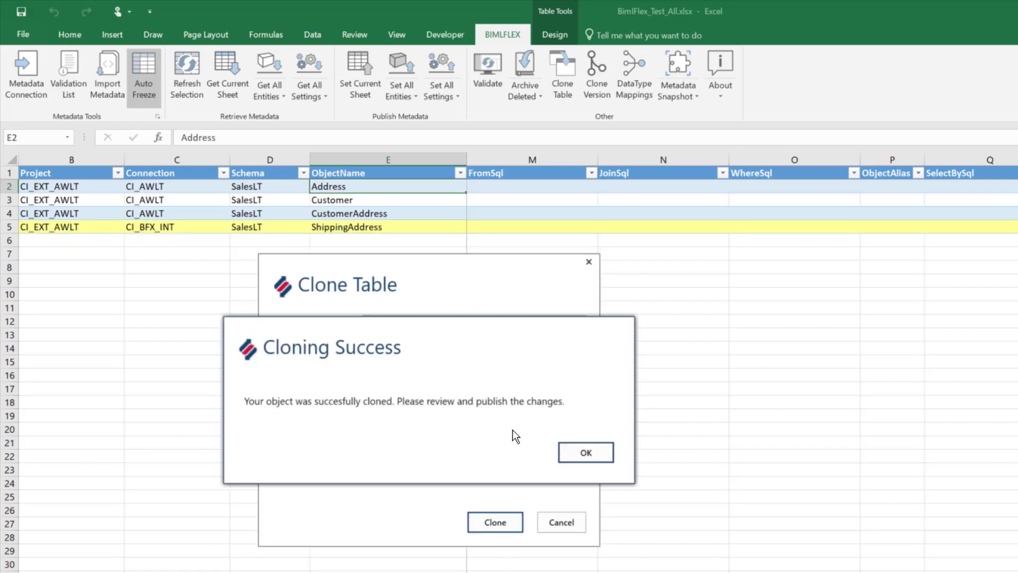
click(586, 452)
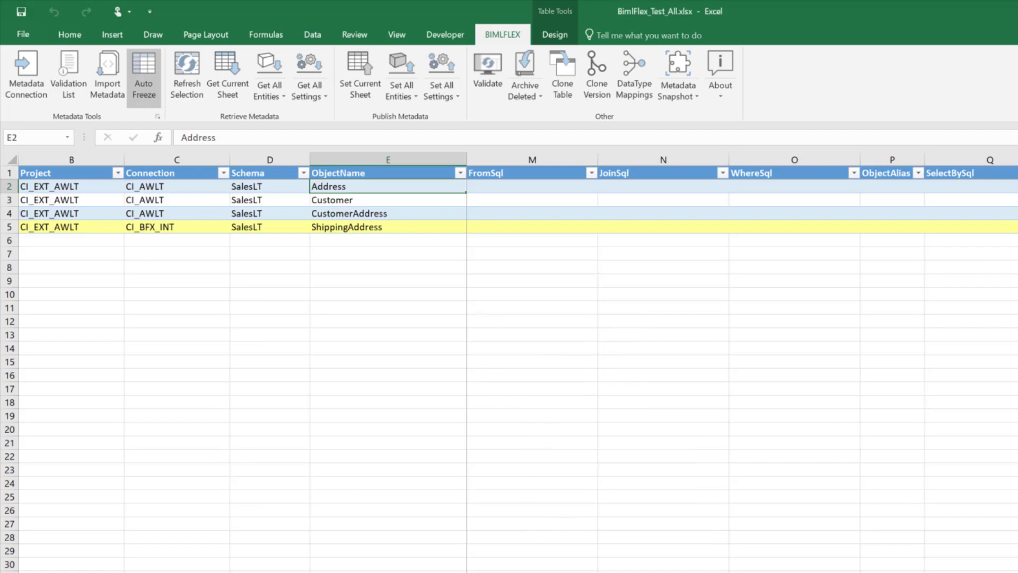
Step: Review the cloned ShippingAddress columns and publish both the Columns and Objects sheets to the metadata
key(ctrl+Page_Down)
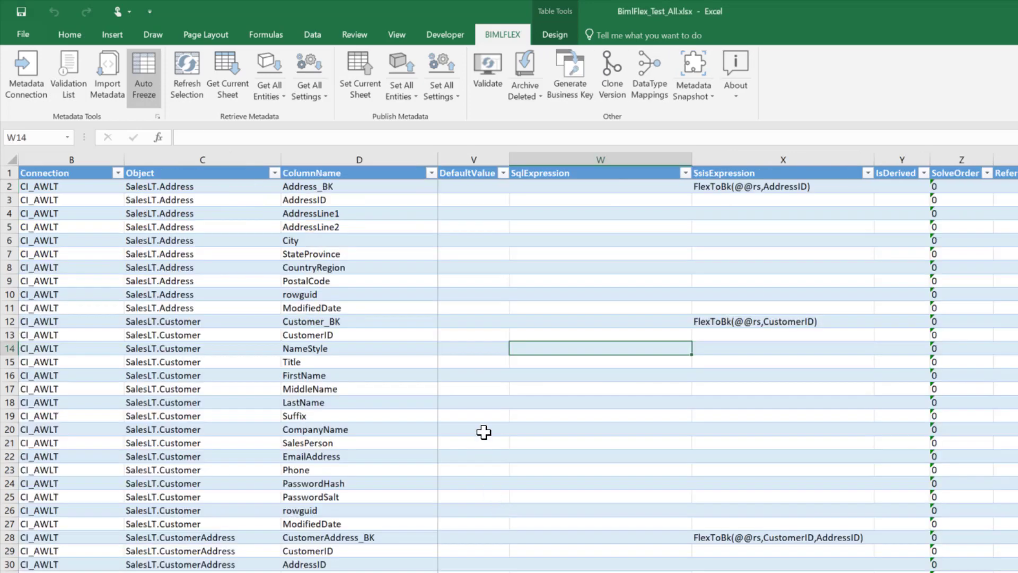
scroll(477, 467, down, 7)
scroll(375, 372, up, 7)
scroll(309, 401, down, 7)
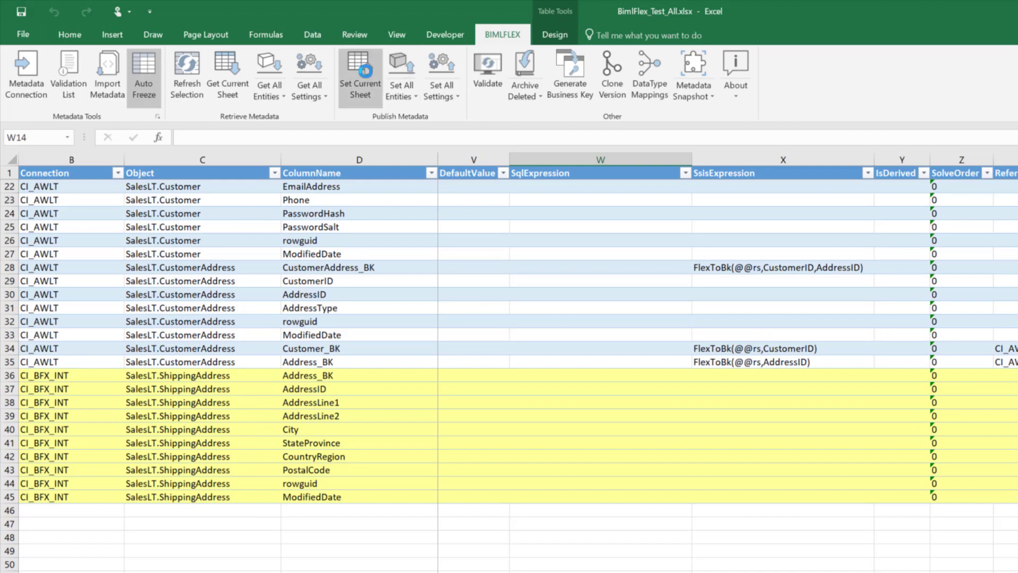
click(360, 77)
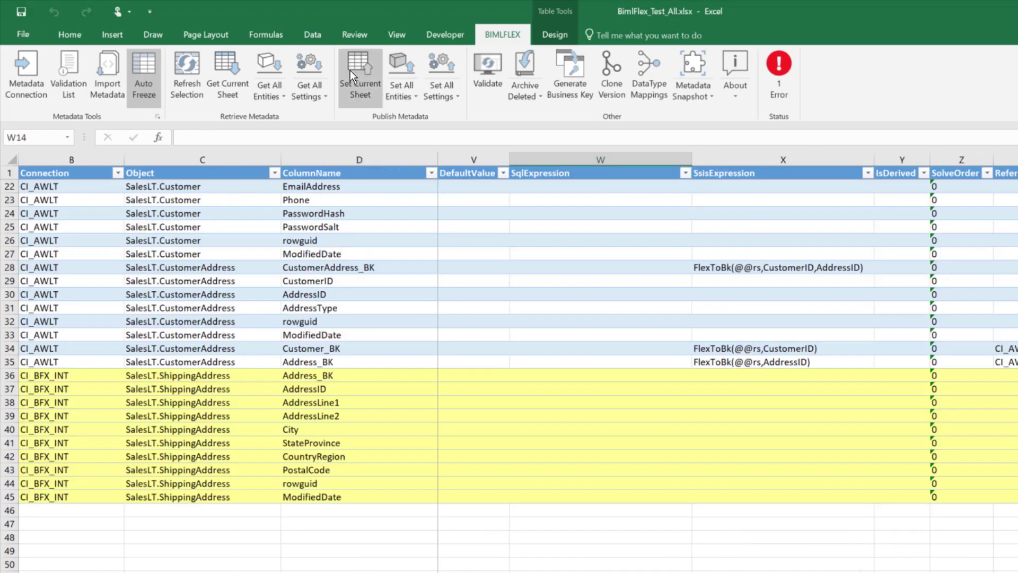
click(350, 69)
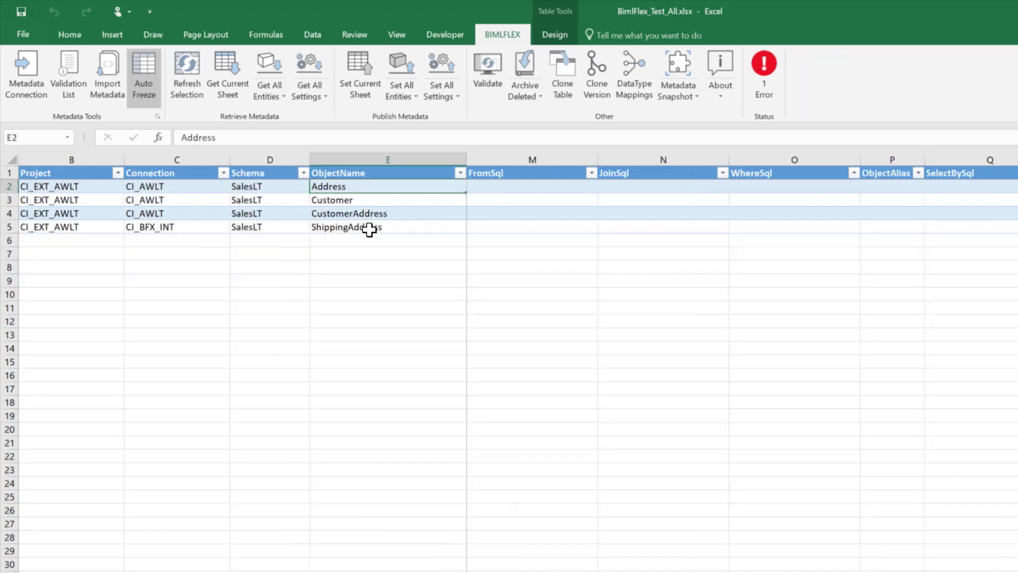
Step: Clone the Address object into SalesLT as OfficeAddress, with object type Table and Add Target Column Mappings turned off
click(572, 69)
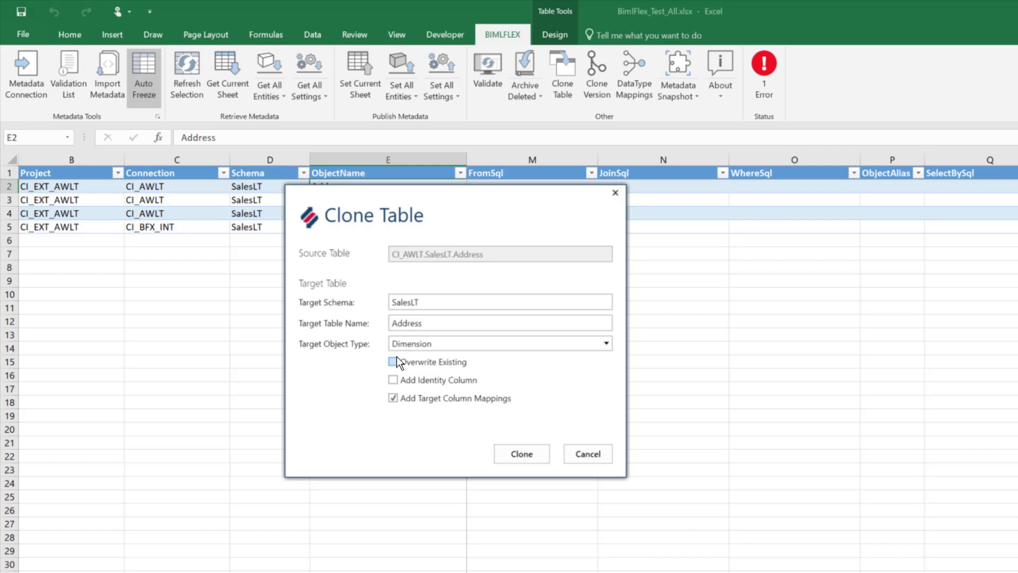
text(Office)
click(408, 401)
click(606, 342)
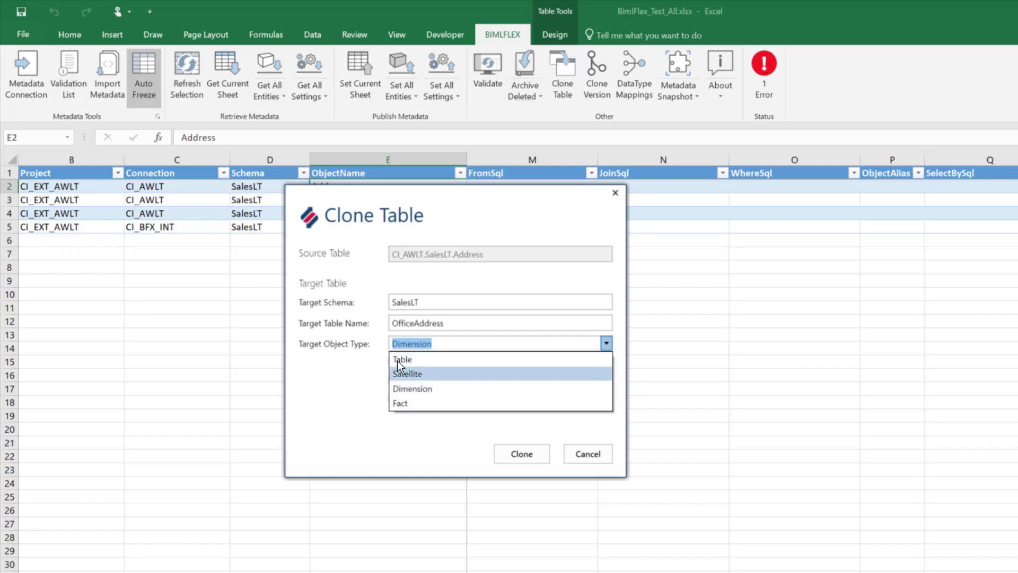
click(397, 359)
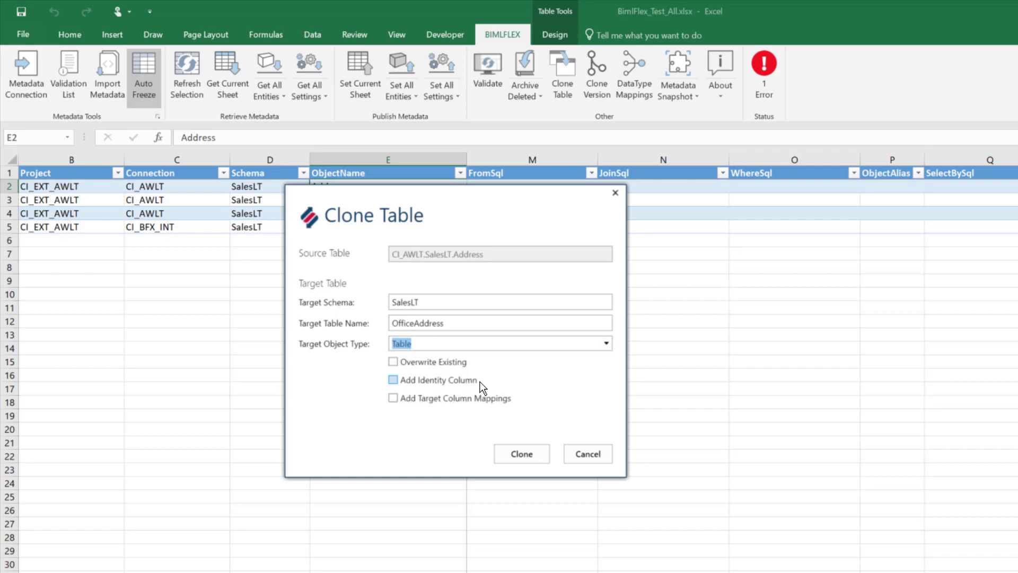
click(539, 449)
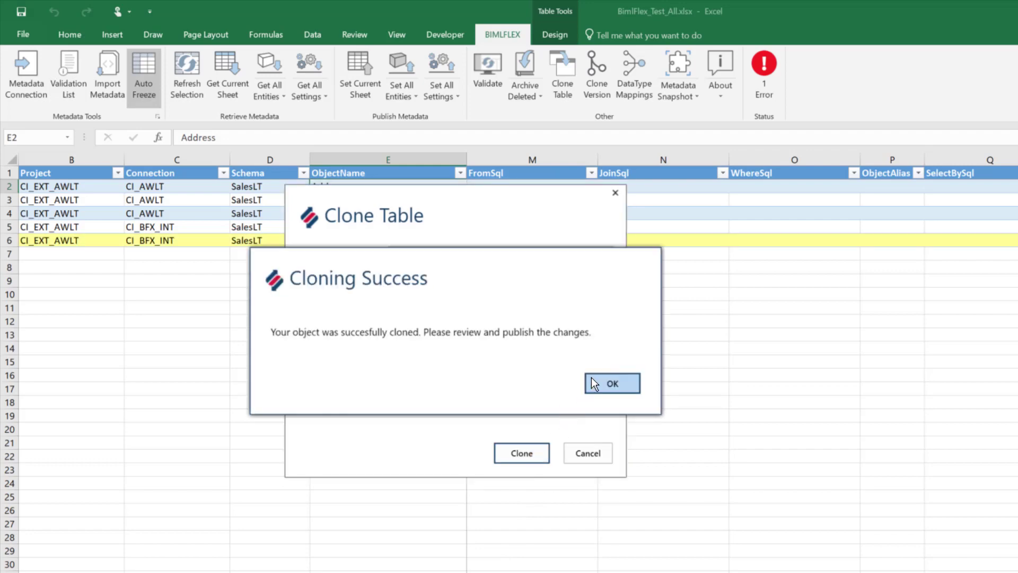
click(604, 382)
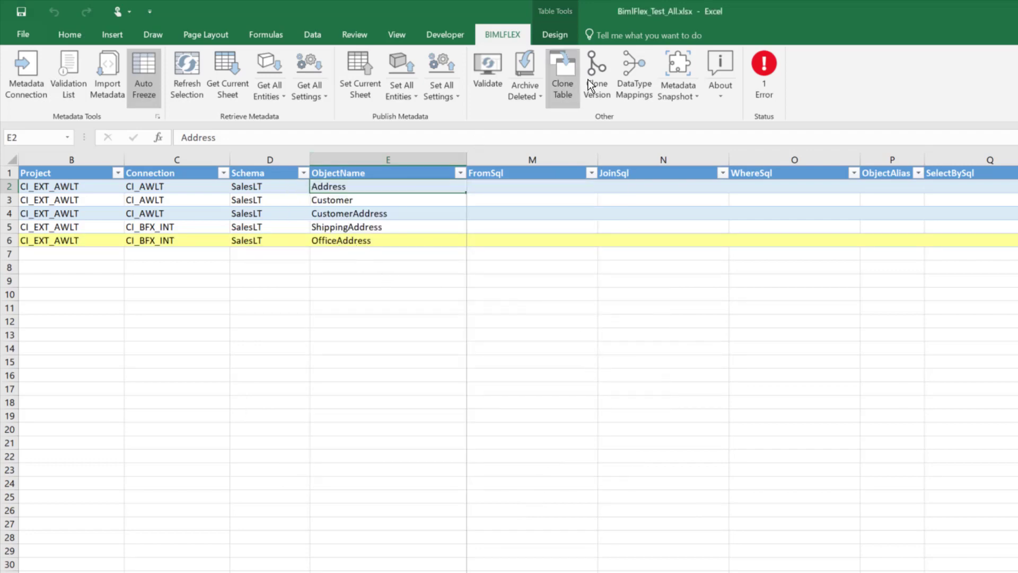
Step: Publish the OfficeAddress object and its columns from the Objects and Columns sheets
click(358, 56)
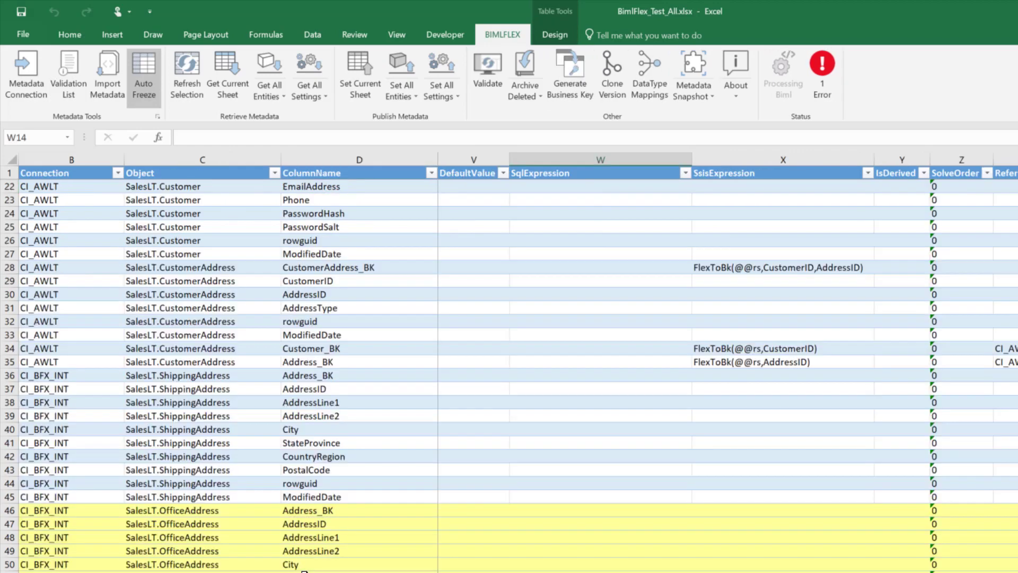
click(367, 76)
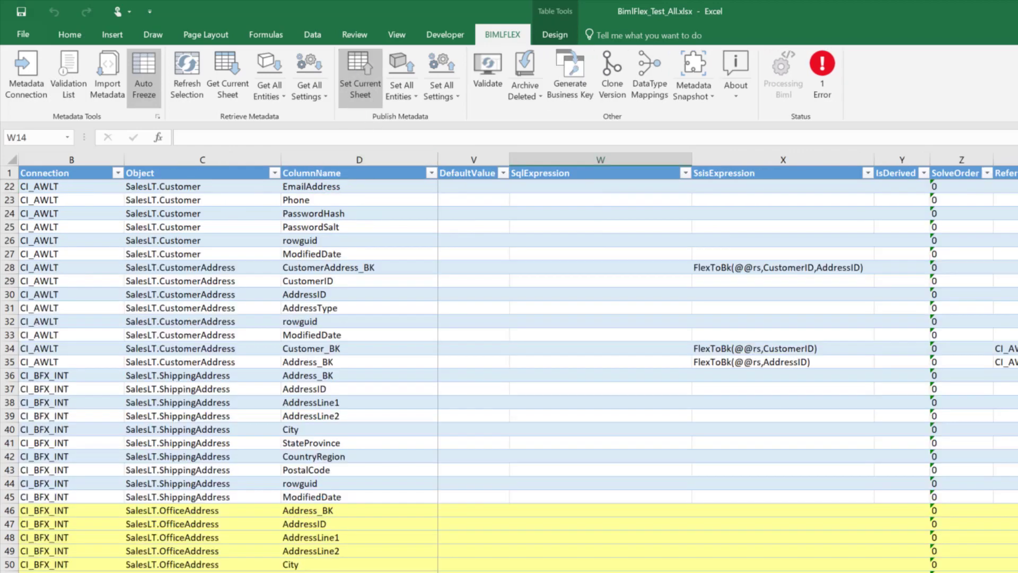
click(470, 559)
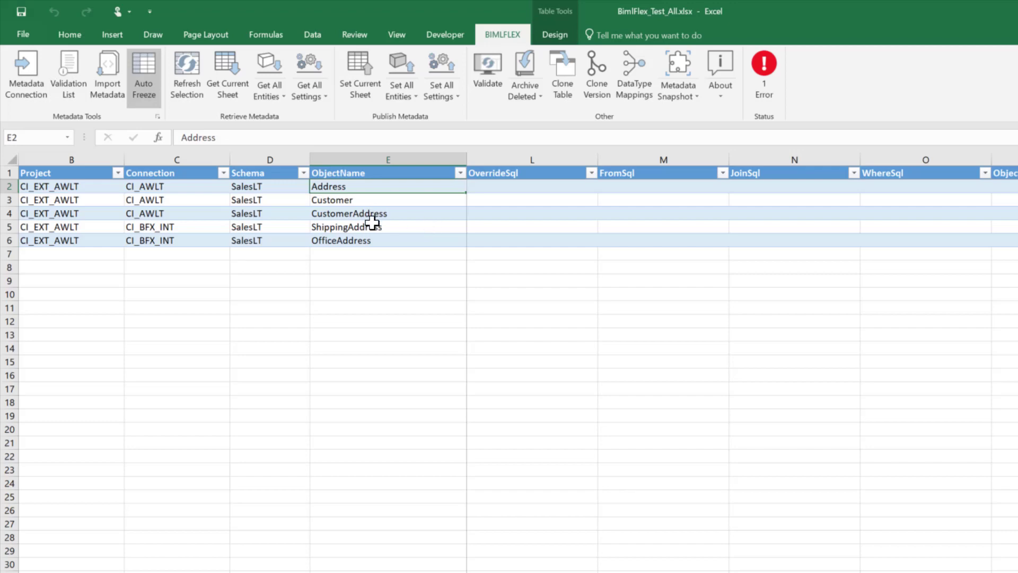
Step: Set FromSql to "FROM [SalesLT].[Address] src" for both the ShippingAddress and OfficeAddress objects
click(373, 231)
drag(373, 231, 373, 242)
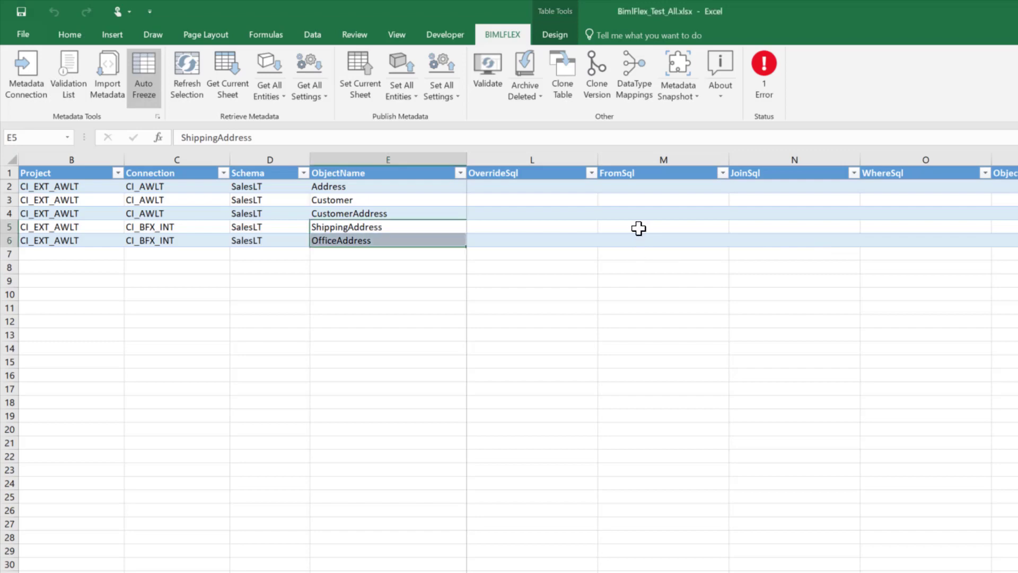
key(Right)
key(Right)
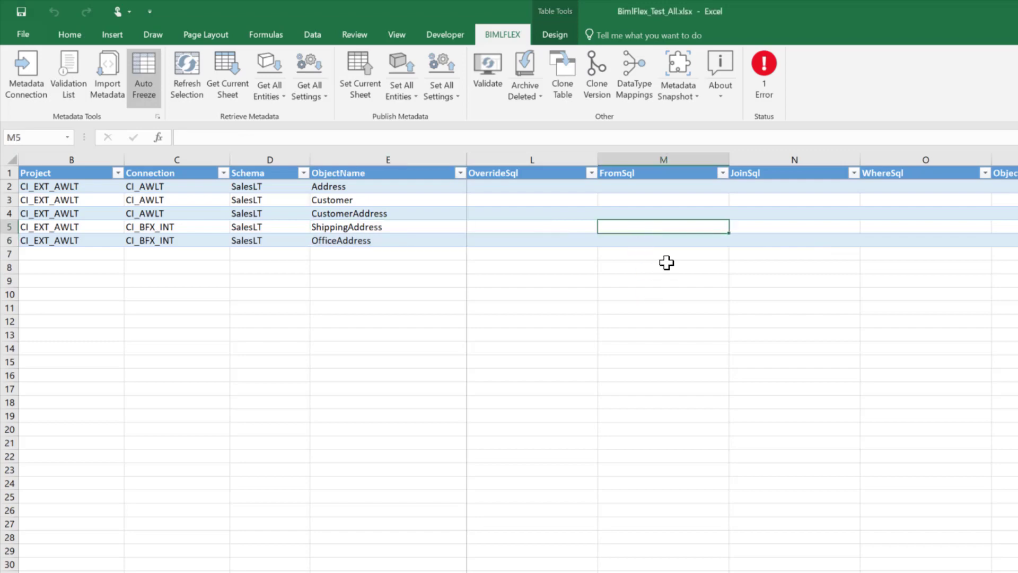
text(FROM [SalesLT].[Address] src FROM [SalesLT].[Address] src)
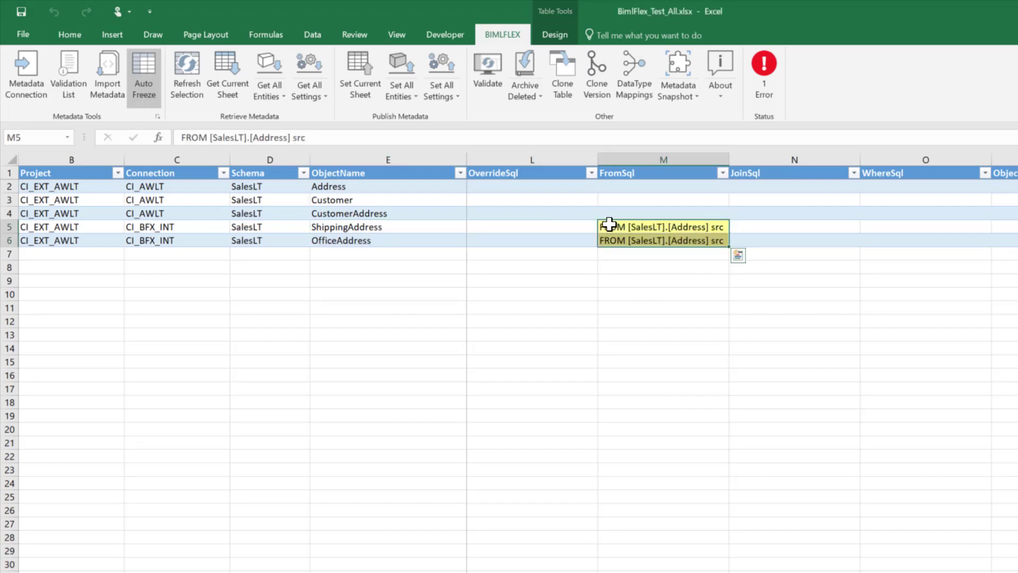
key(Escape)
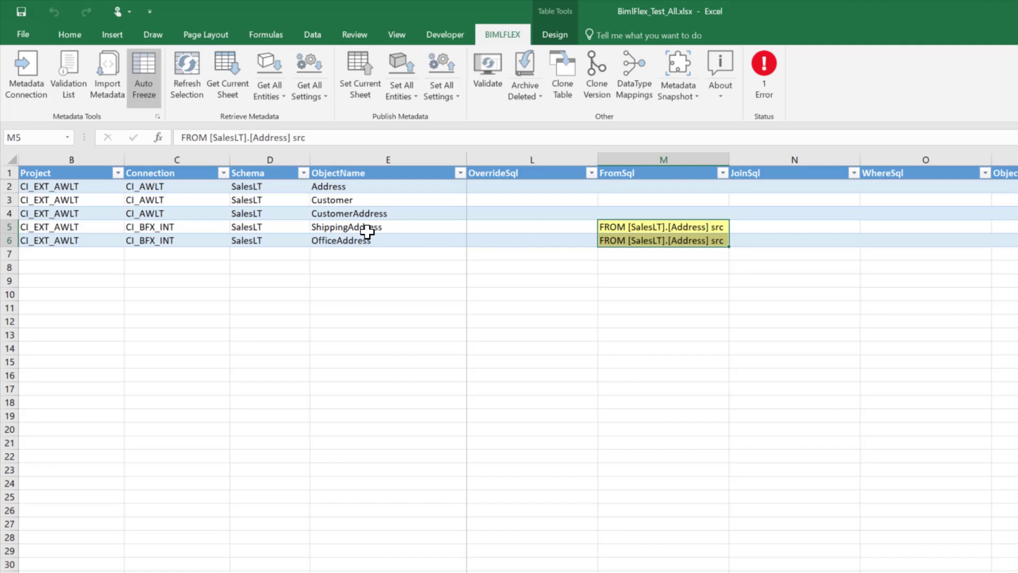
key(ctrl+v)
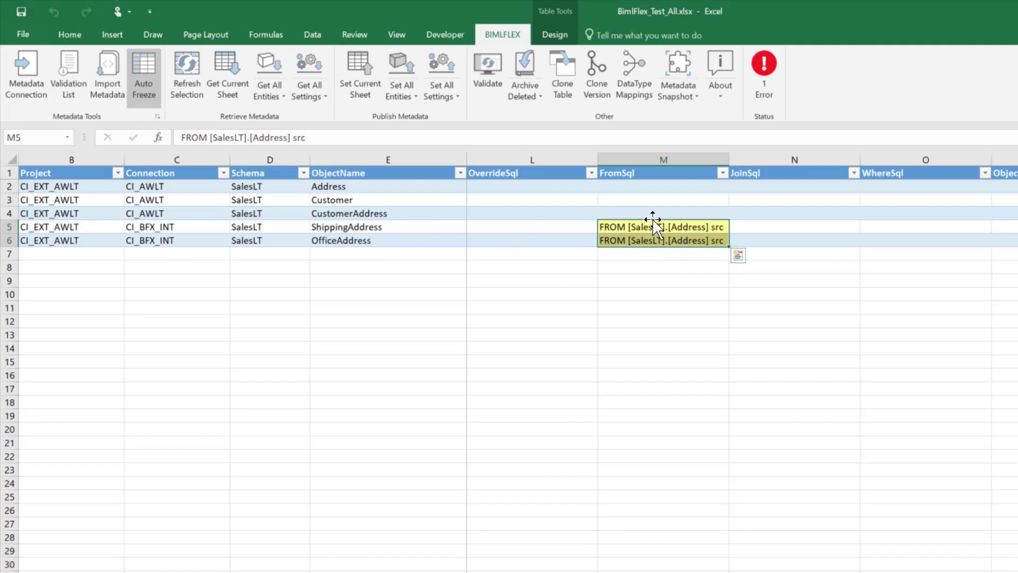
key(Escape)
Step: Set JoinSql to inner join [SalesLT].[CustomerAddress] ca on AddressID, with AddressType 'Shipping' for ShippingAddress and 'Main Office' for OfficeAddress
key(alt+Tab)
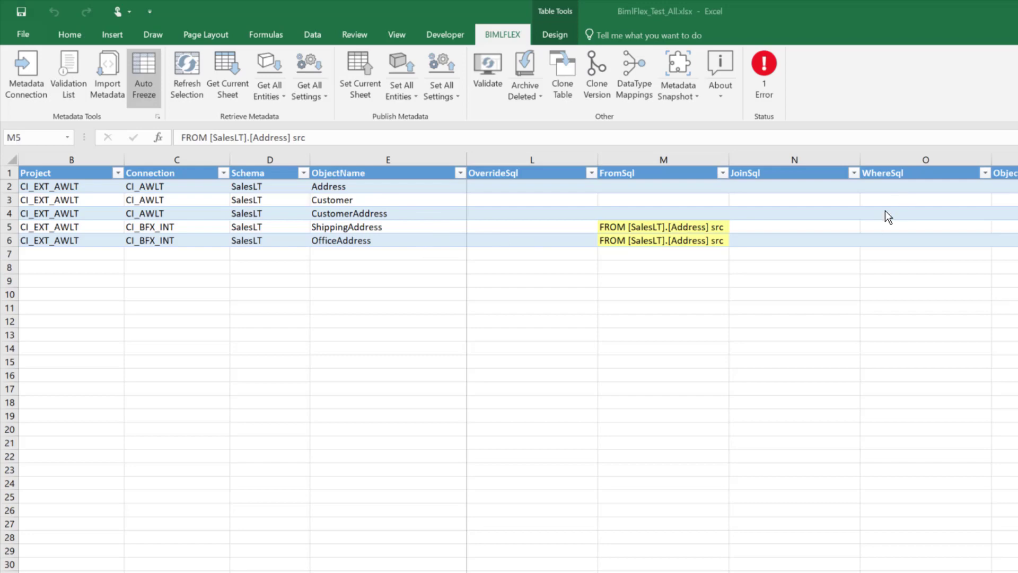
click(811, 233)
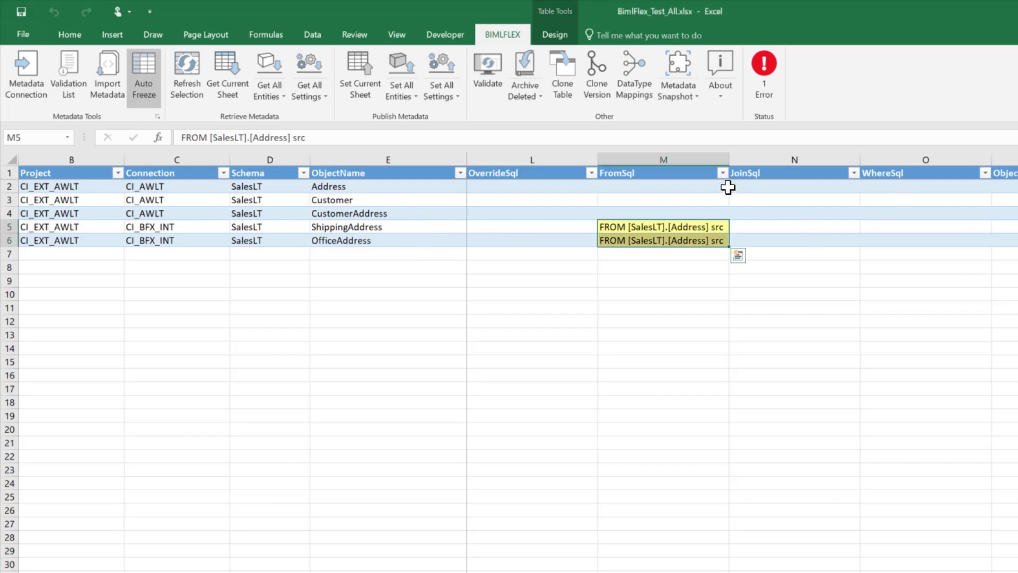
click(774, 228)
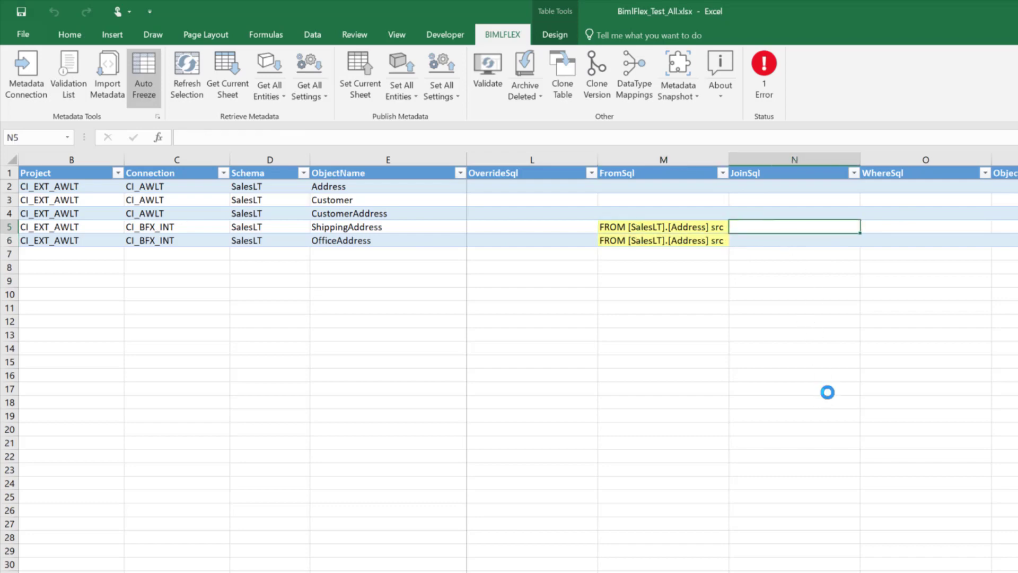
text(INNER JOIN [SalesLT].[CustomerAddress] ca ON src.[AddressID] = ca.[AddressID] AND ca.[AddressType] = 'Shipping' INNER JOIN [SalesLT].[CustomerAddress] ca ON src.[AddressID] = ca.[AddressID] AND ca.[AddressType] = 'Main Office')
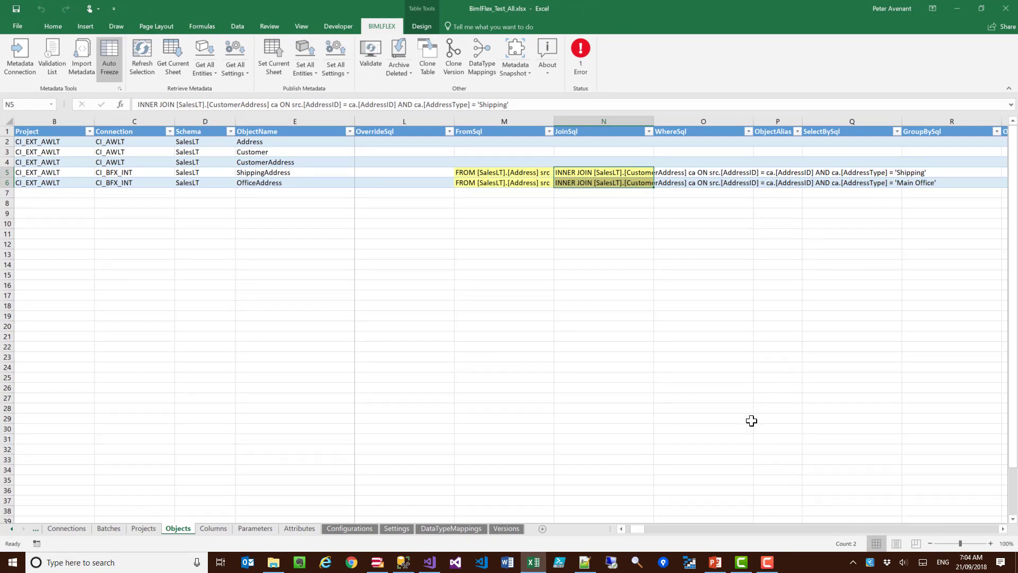
Step: Set the ModelObjectType of the OfficeAddress and ShippingAddress objects to Satellite
click(692, 527)
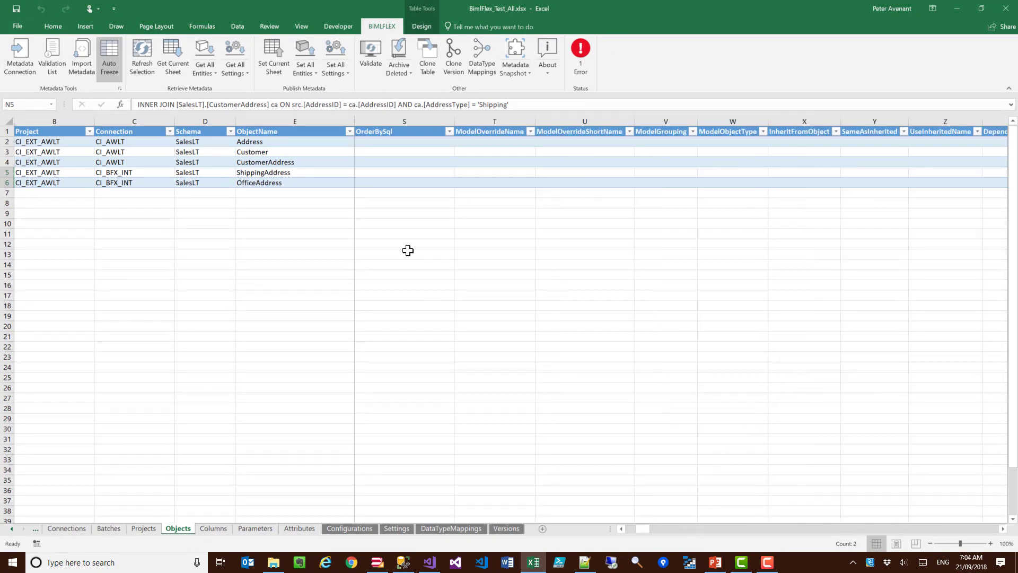
click(742, 183)
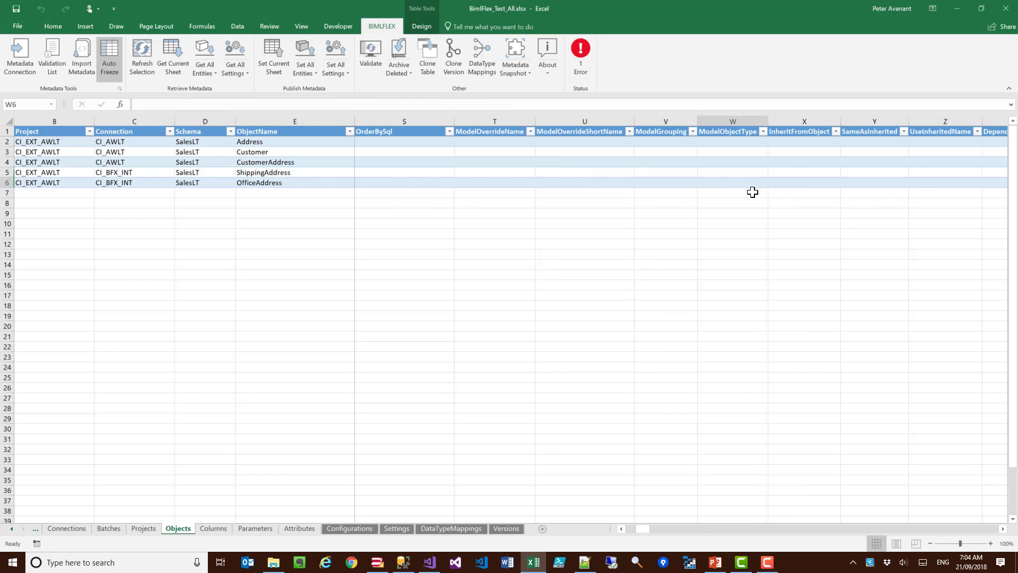
click(772, 183)
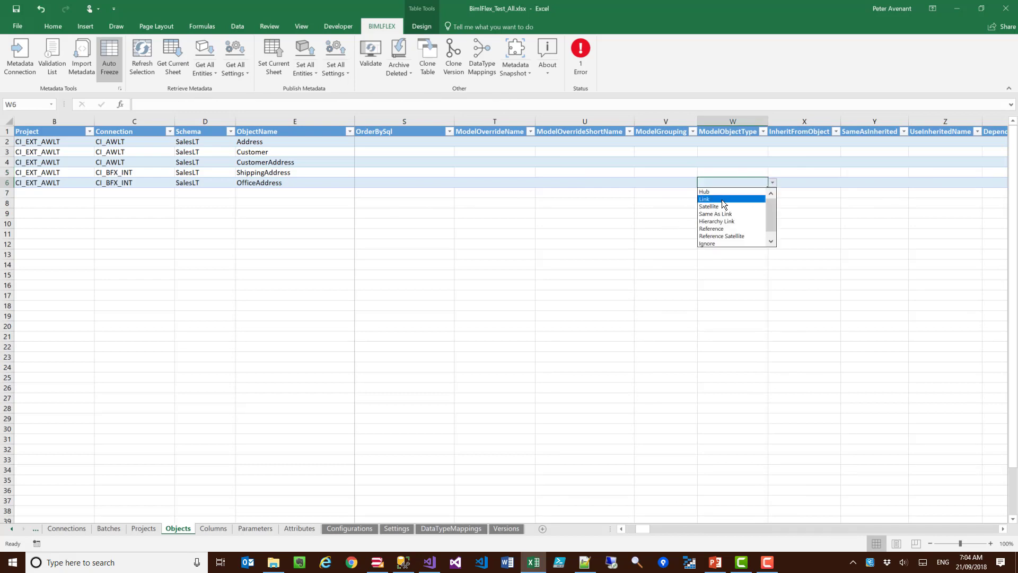
click(721, 207)
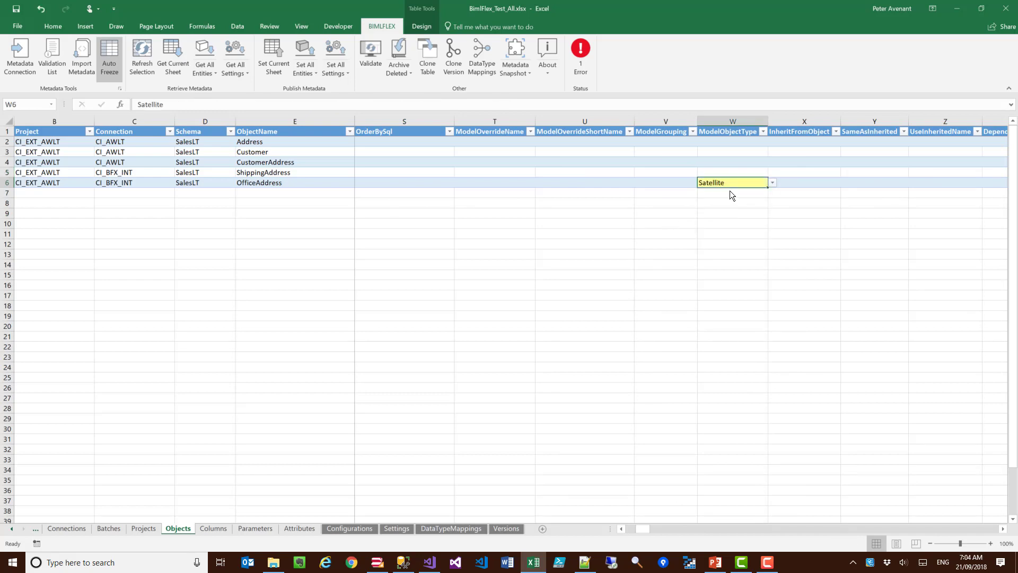
key(Return)
click(753, 173)
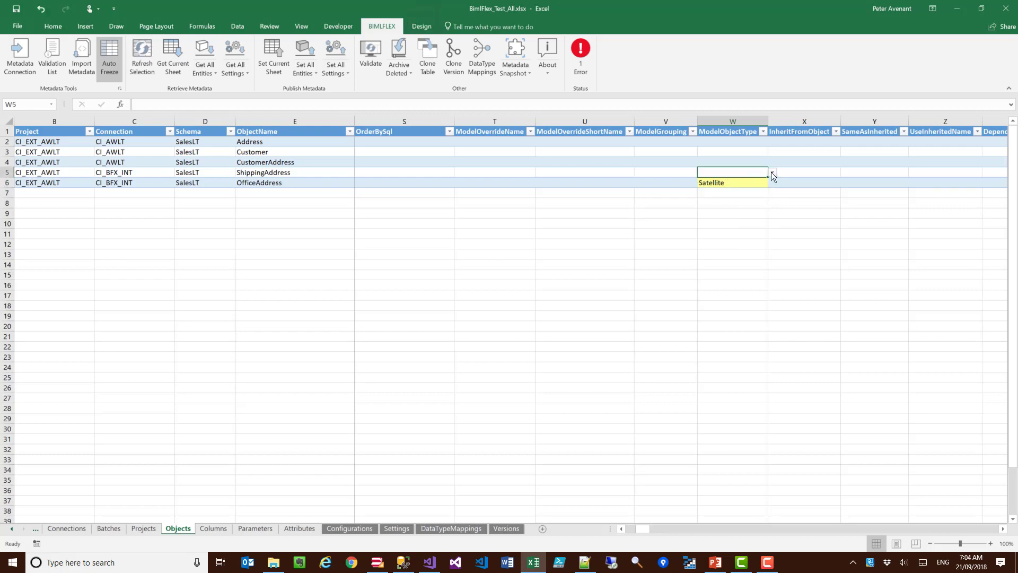
click(769, 173)
click(720, 195)
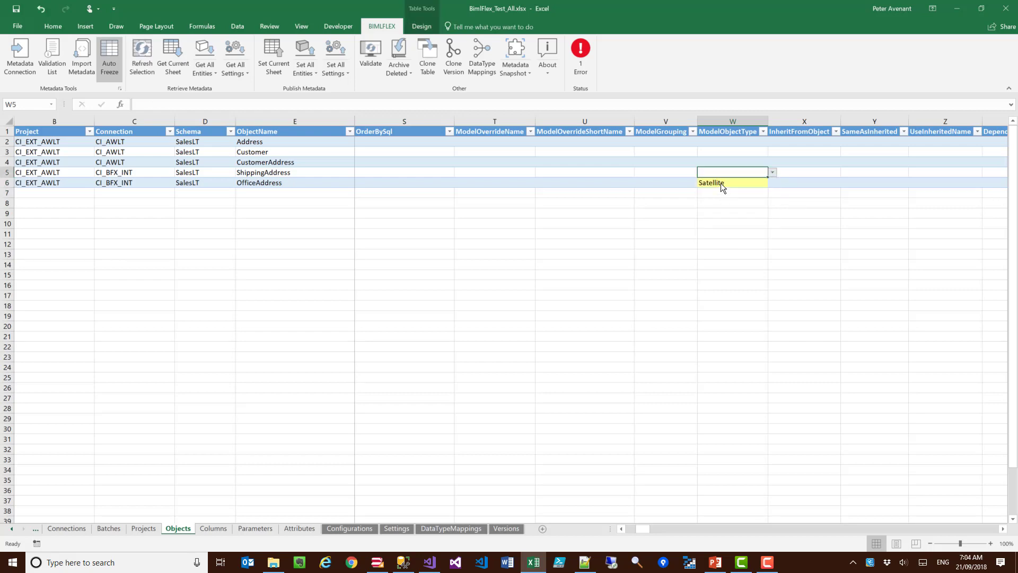
Step: Set the ModelObjectType of the Customer object to Hub
click(726, 152)
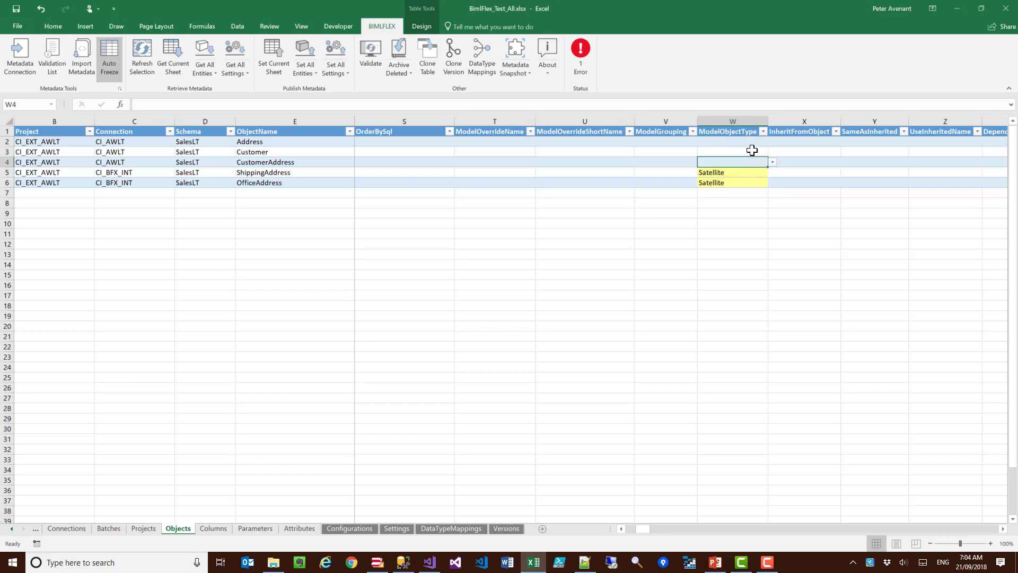
click(771, 152)
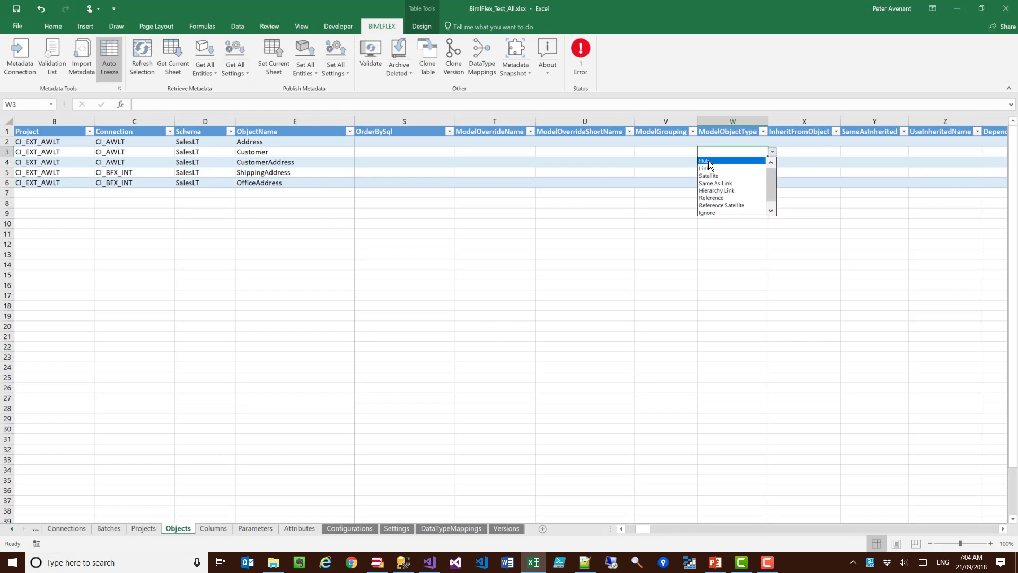
click(714, 161)
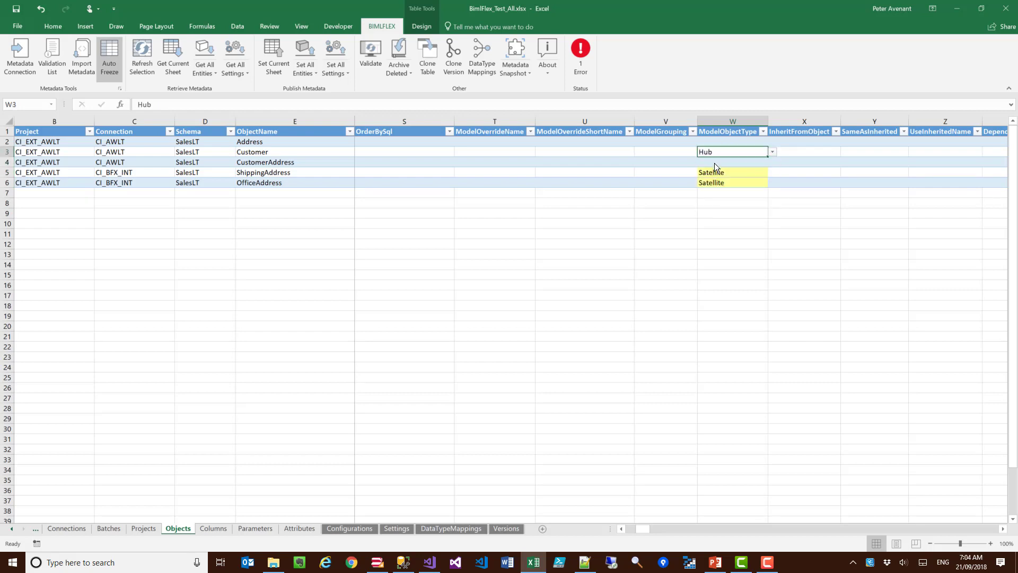
Step: Set ExcludeFromModel to Y for the CustomerAddress and Address objects
click(428, 167)
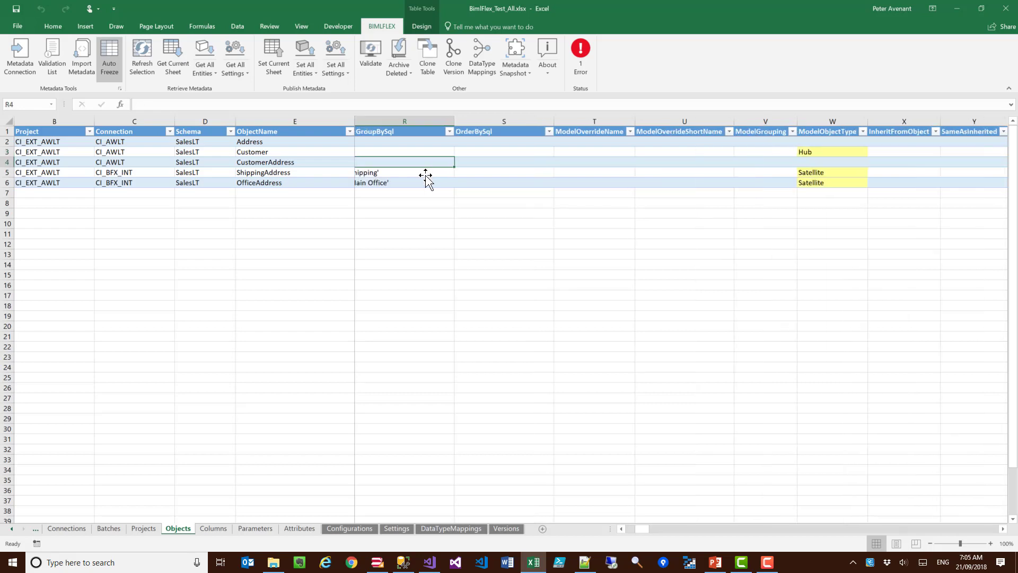
key(Left)
key(Left)
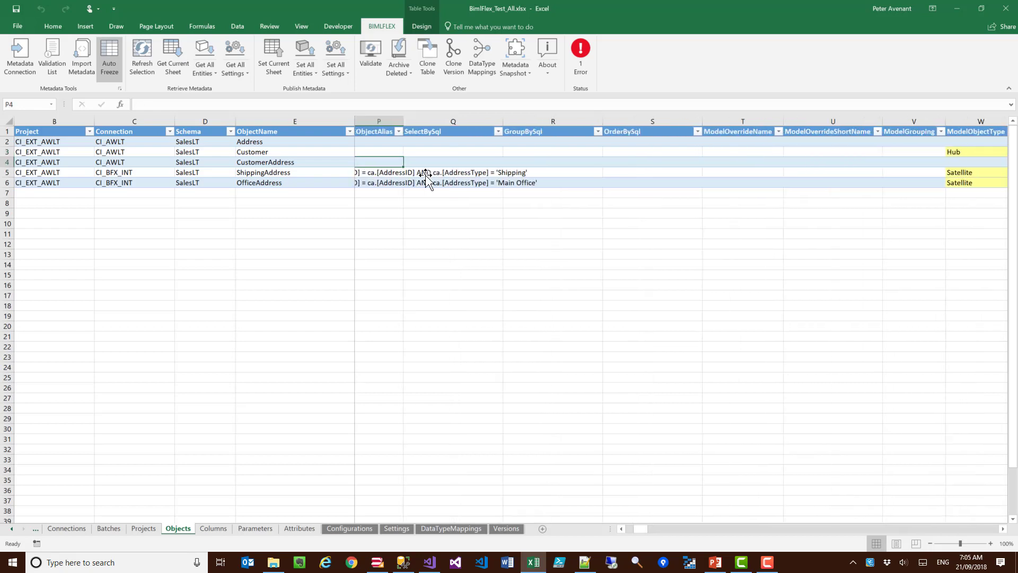
key(Left)
key(Left)
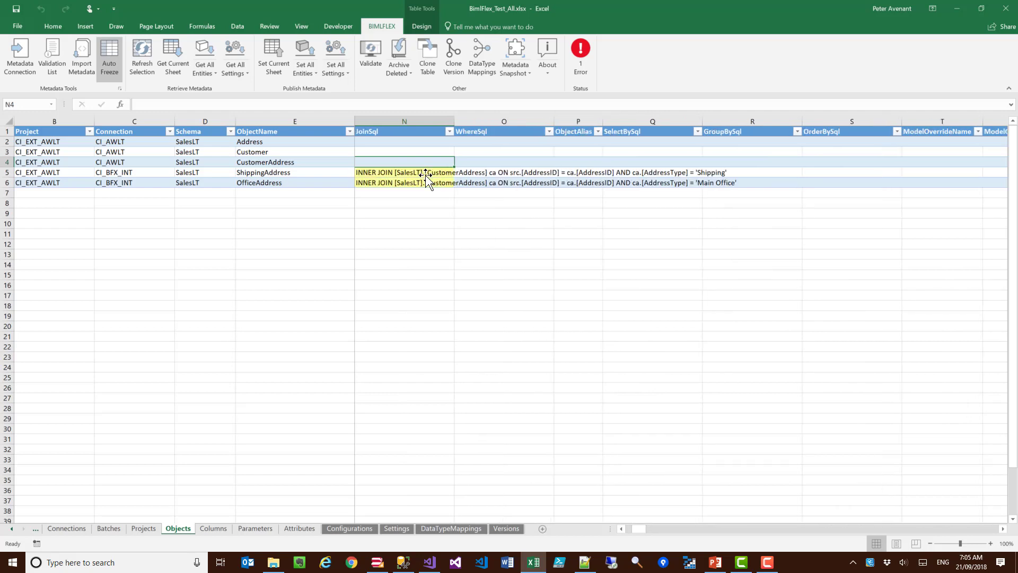
key(Left)
key(Left)
key(Left)
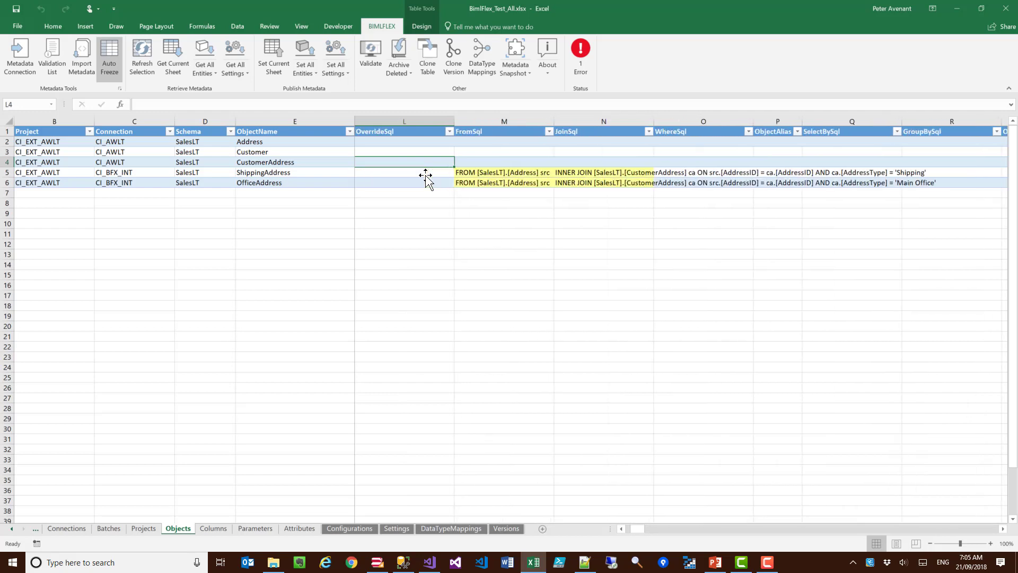
key(Left)
key(Left)
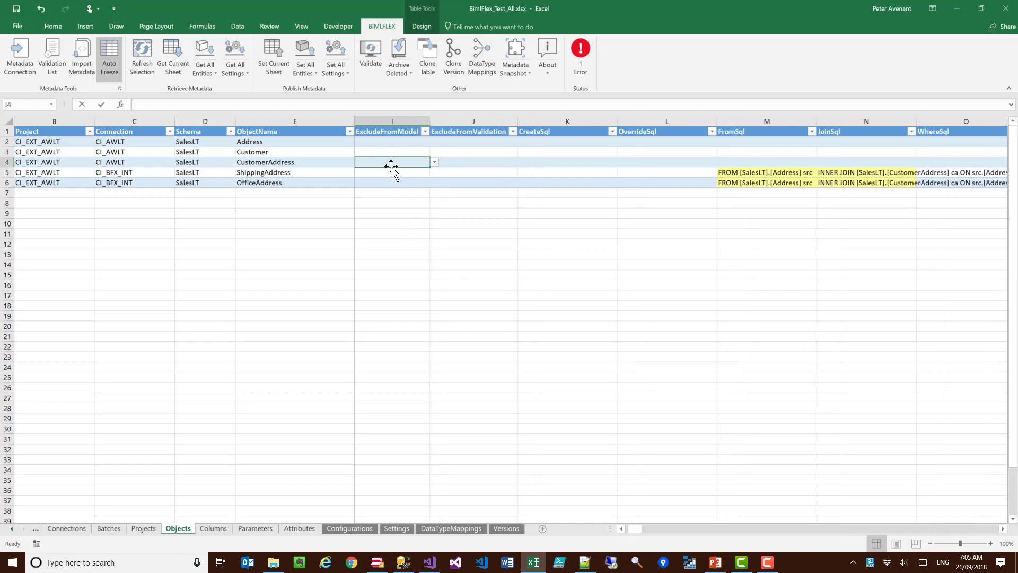
text(Y)
click(401, 141)
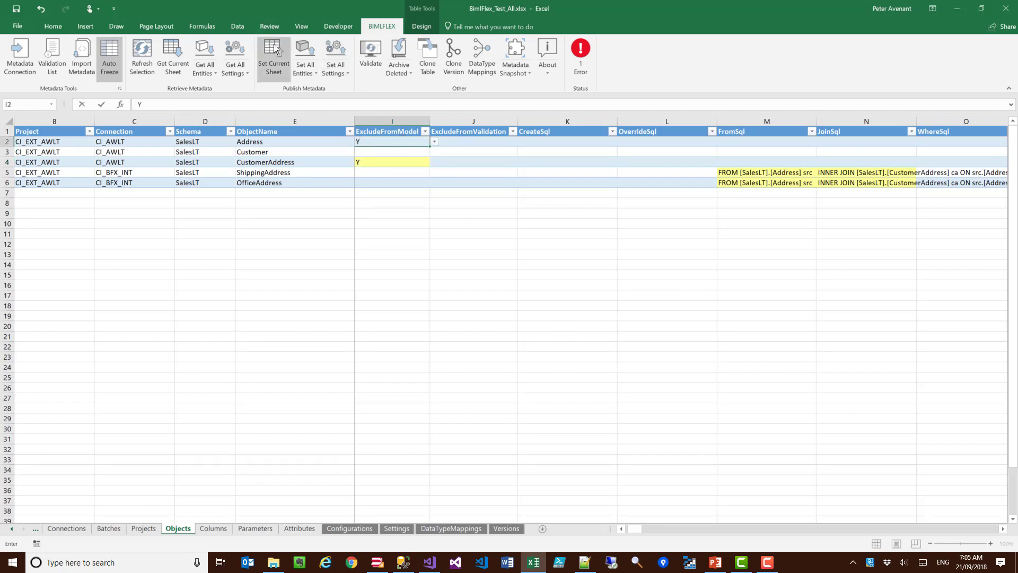
key(Tab)
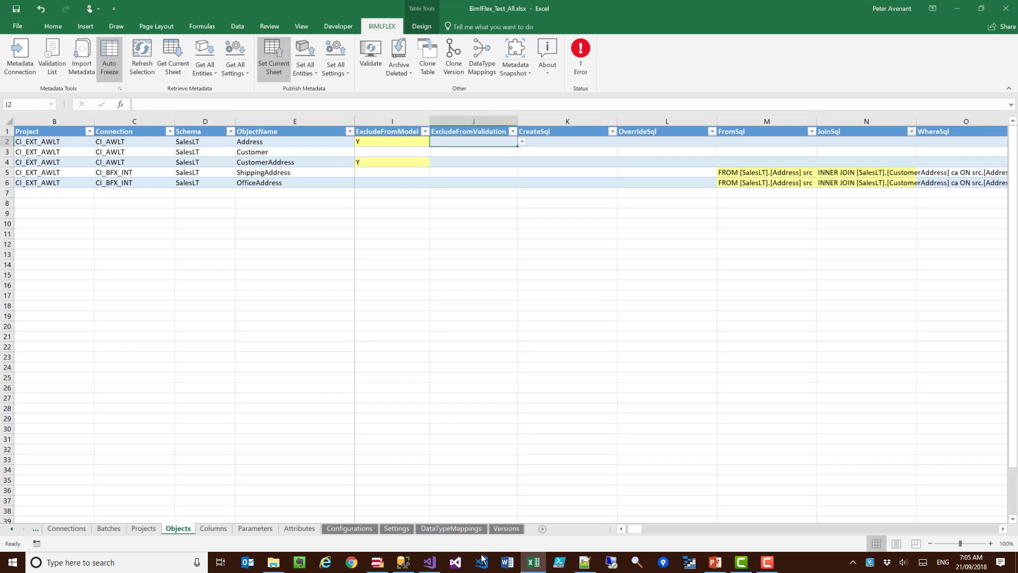
Step: Retrieve all entities from the metadata repository and display the Columns sheet from its first rows
click(202, 49)
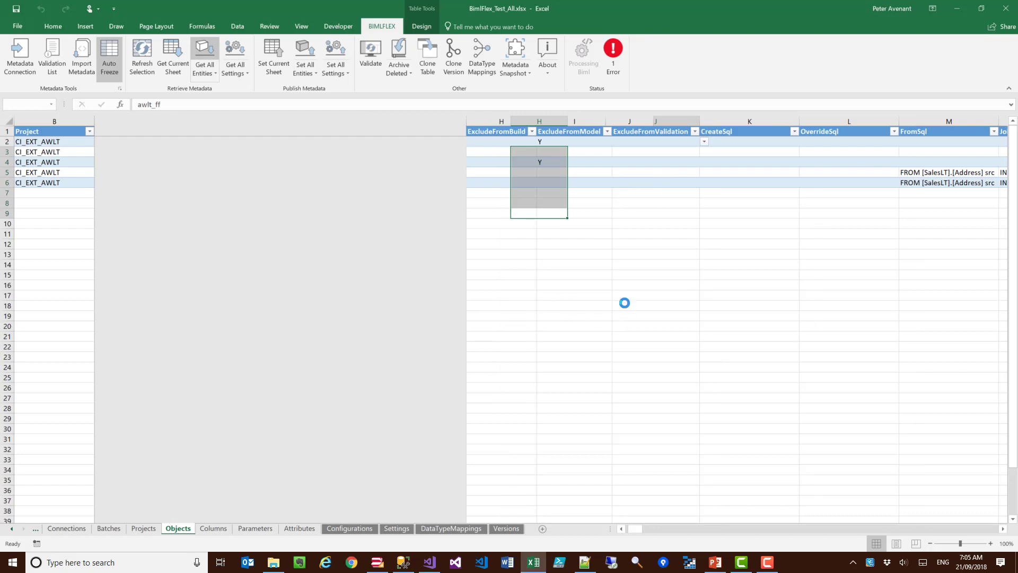
click(215, 532)
scroll(183, 189, up, 7)
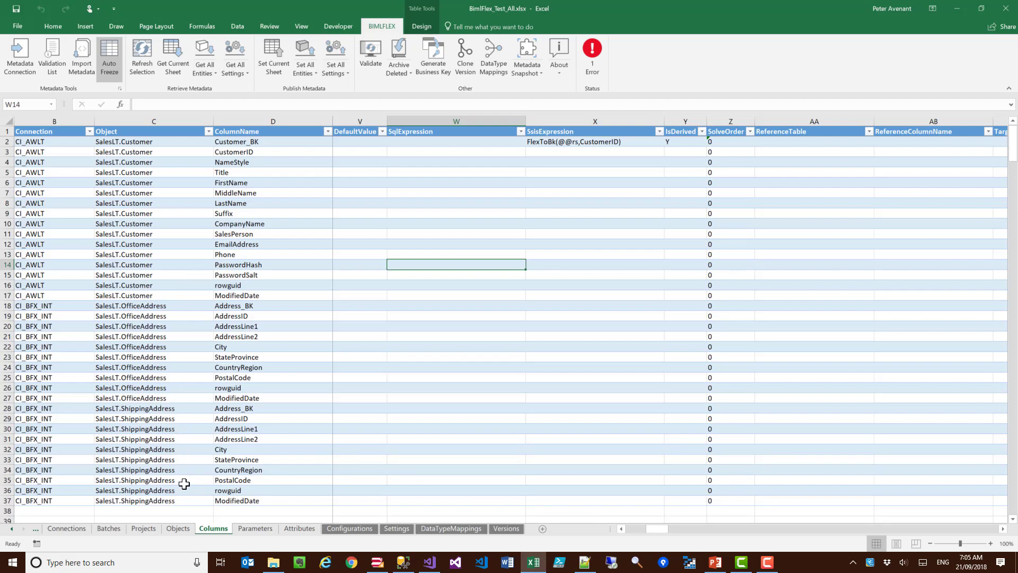
Step: Replace the AddressID column name with CustomerID, copied from Customer, in both the OfficeAddress and ShippingAddress objects
click(33, 152)
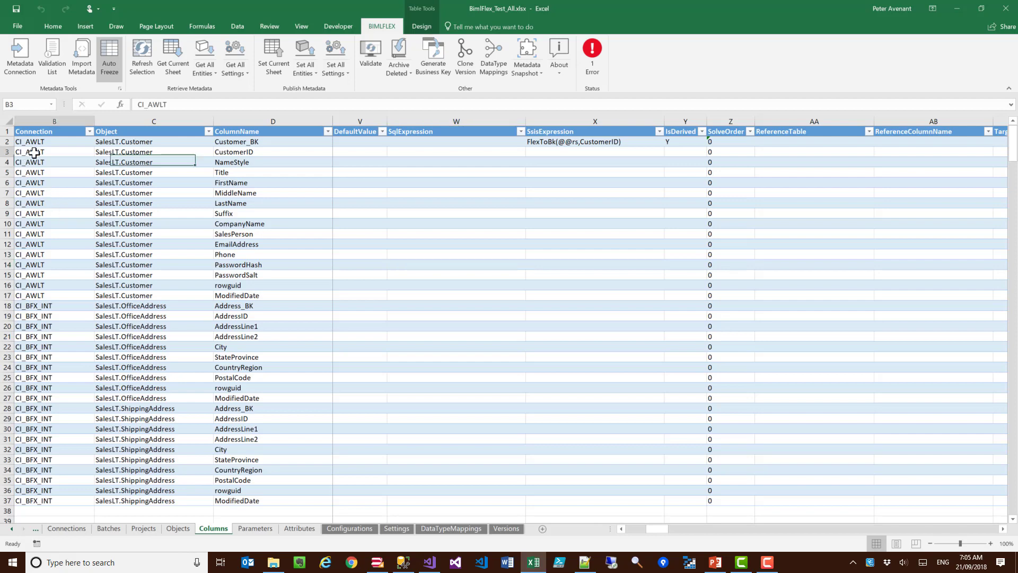
shift+click(566, 155)
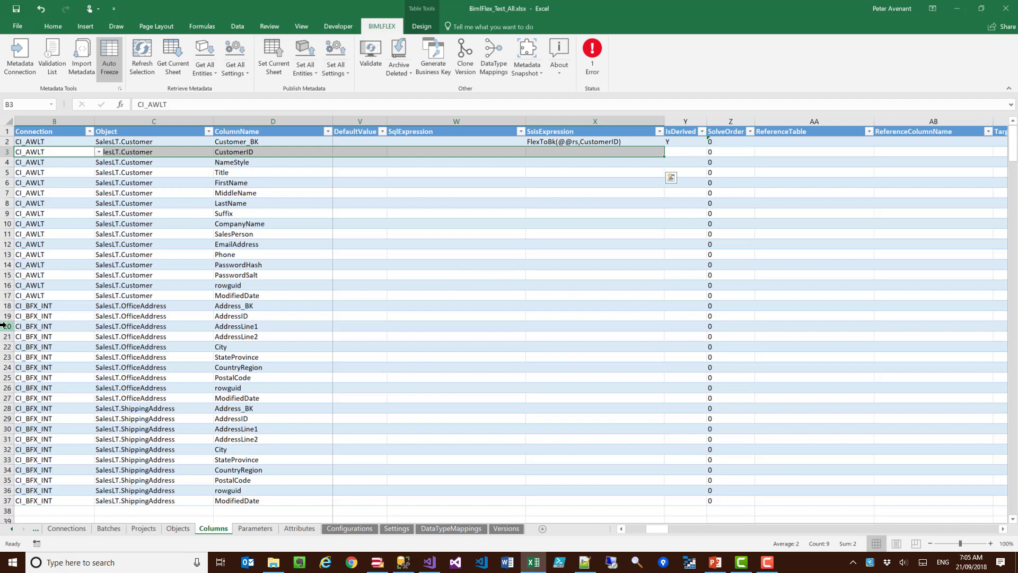
click(269, 151)
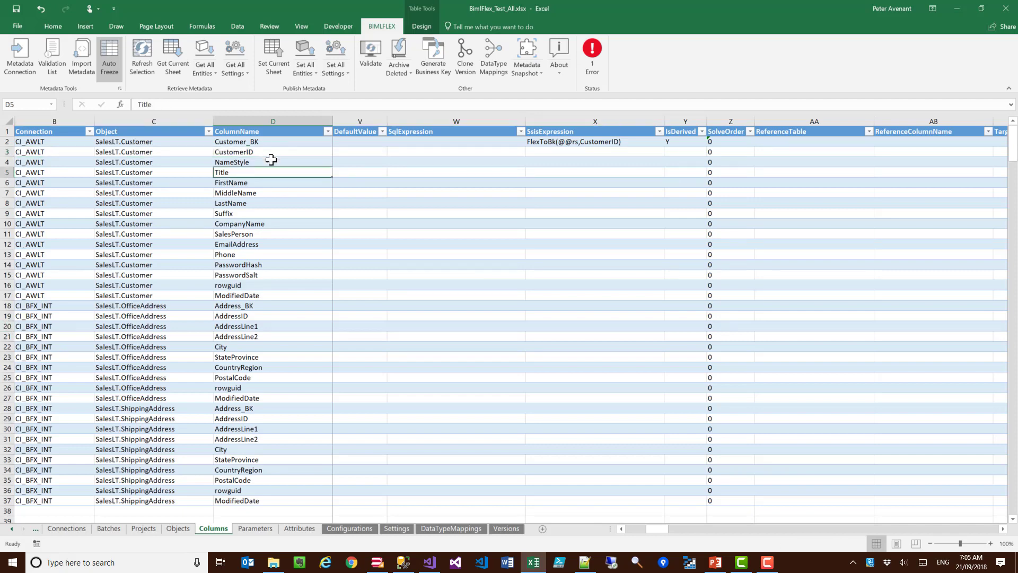
key(ctrl+c)
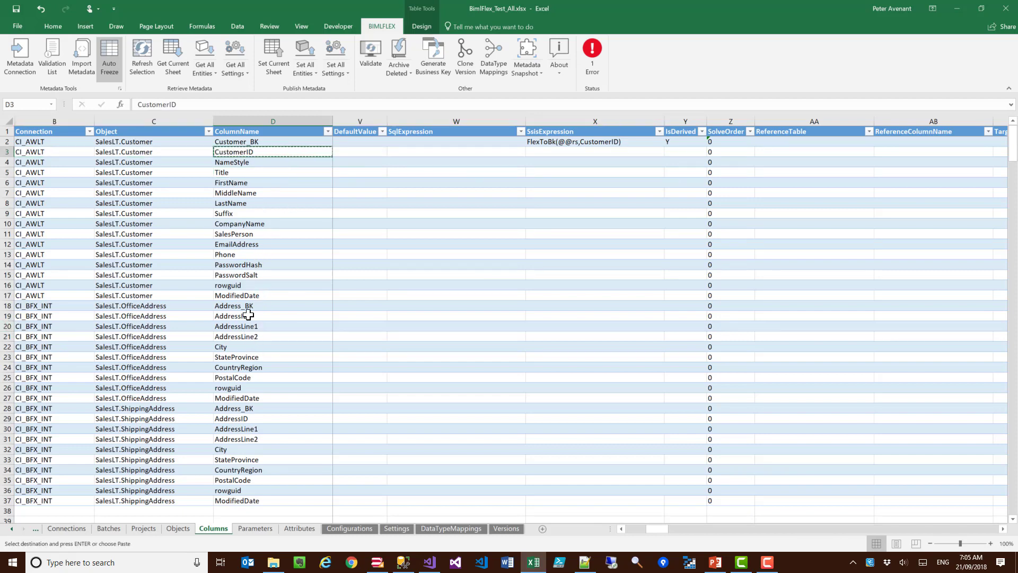
click(248, 314)
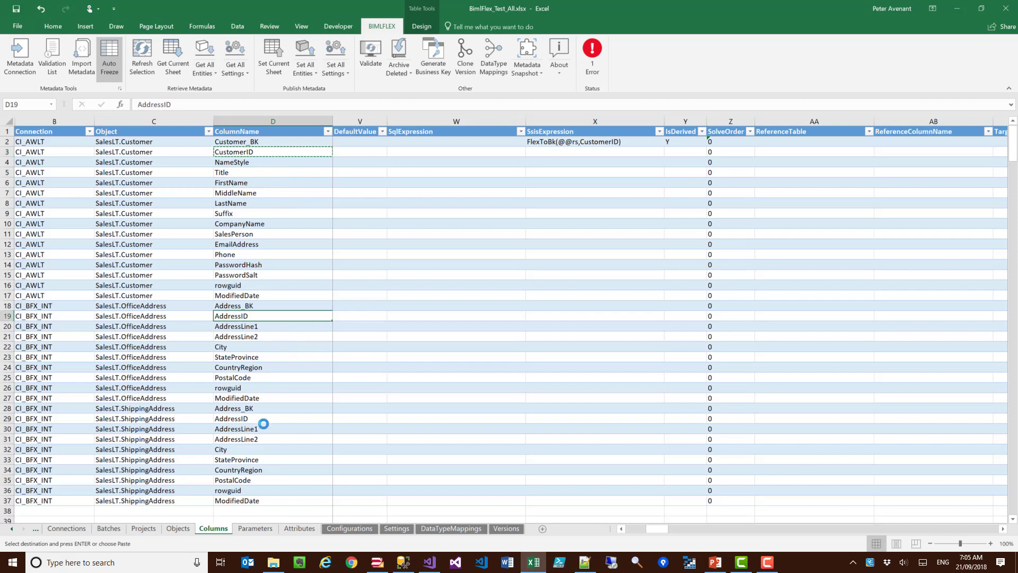
key(ctrl+v)
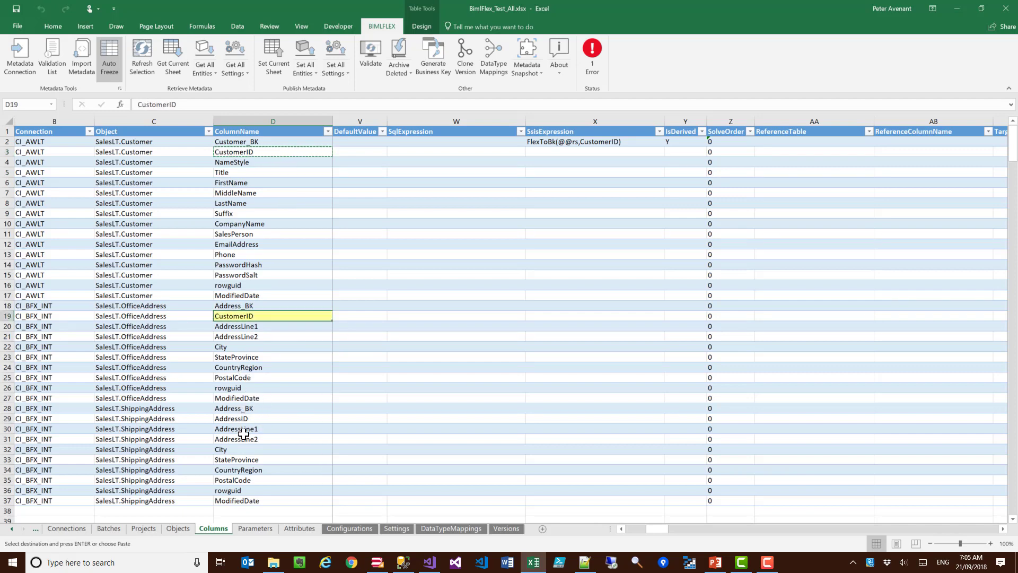
click(279, 419)
key(ctrl+v)
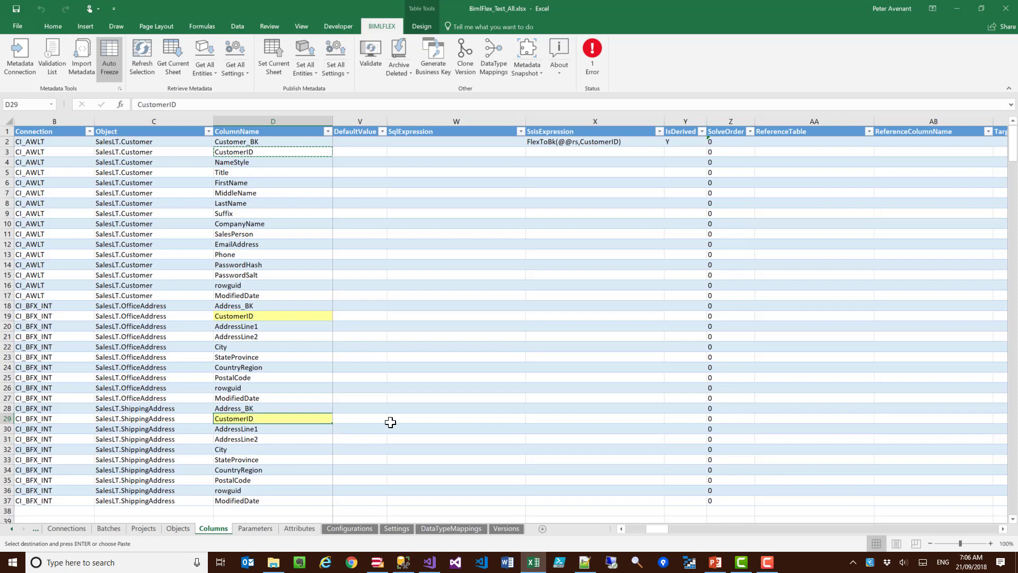
Step: Set SqlExpression to ca.[CustomerID] for the CustomerID column of both ShippingAddress and OfficeAddress
click(421, 418)
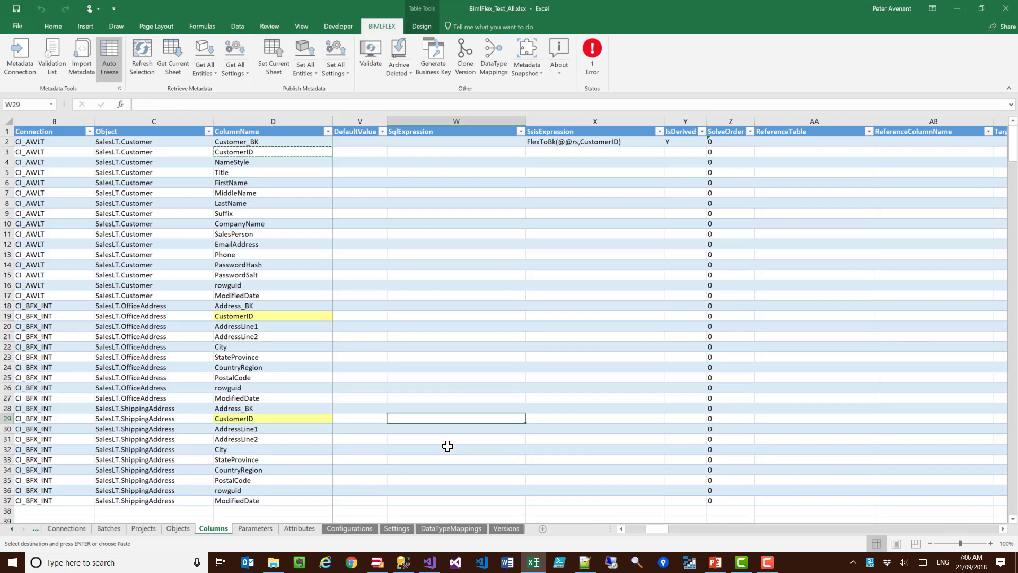
text(ca.[CustomerID)
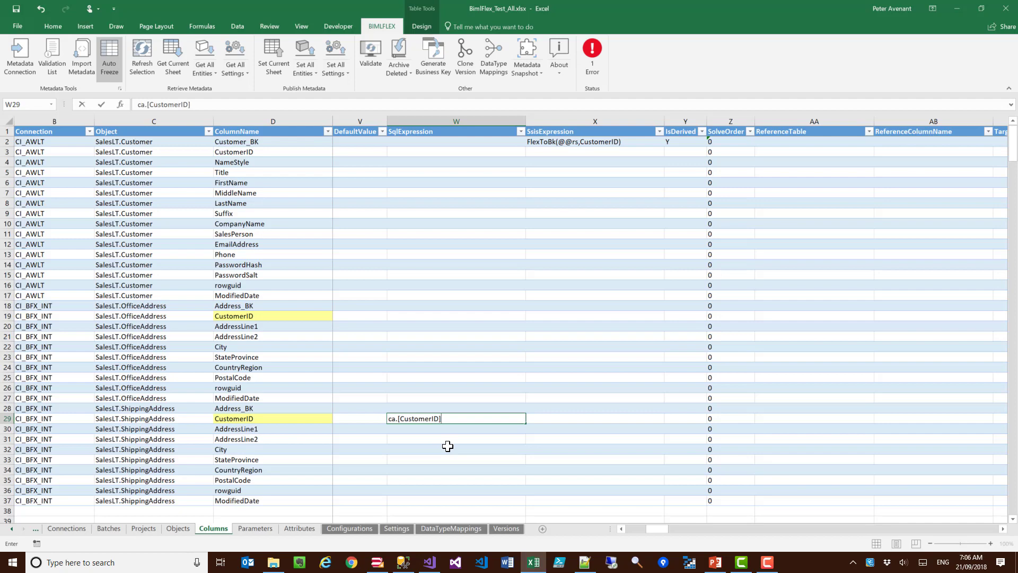
text(])
key(Return)
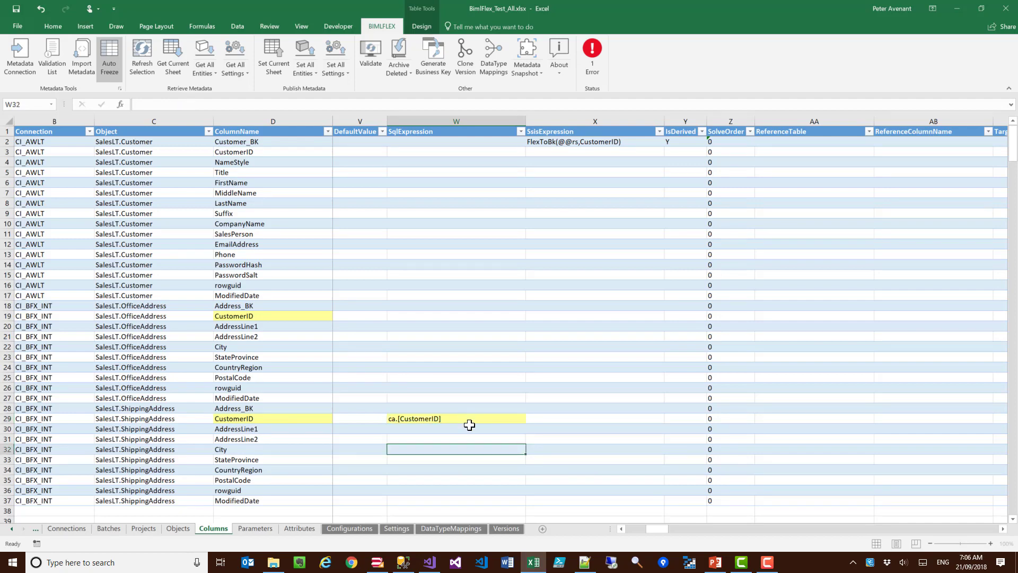
click(471, 419)
key(ctrl+c)
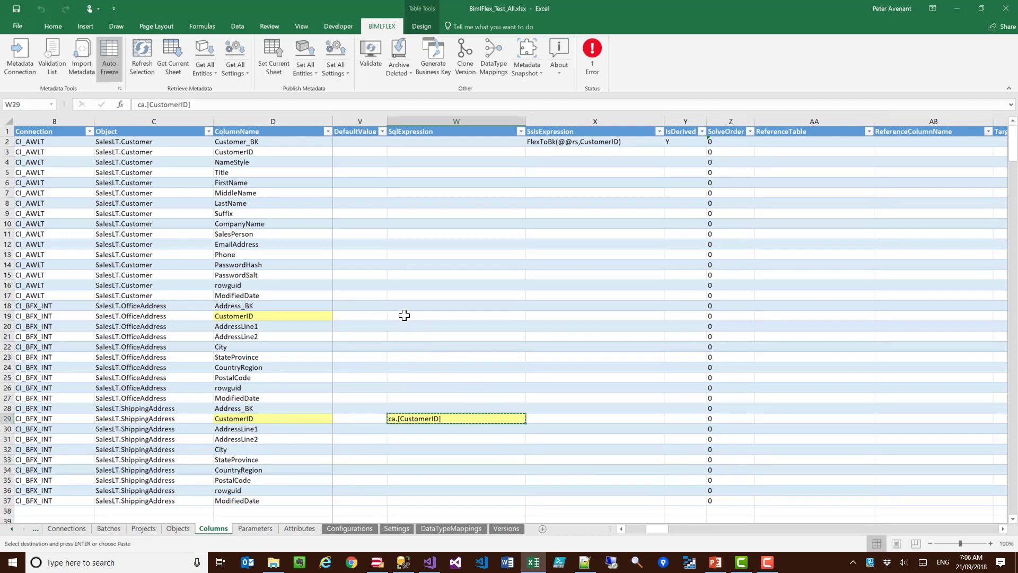
click(404, 315)
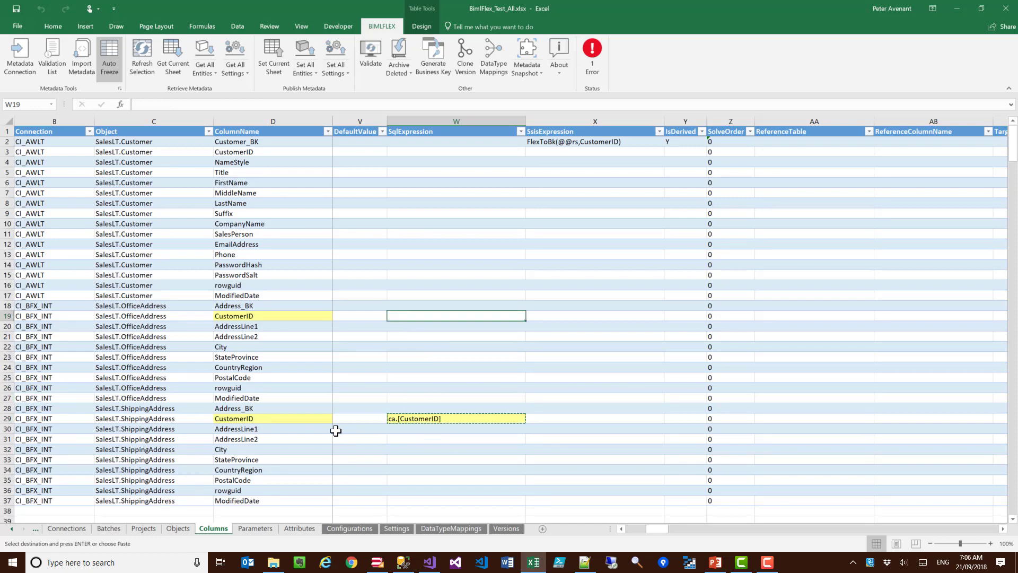
key(ctrl+v)
click(256, 304)
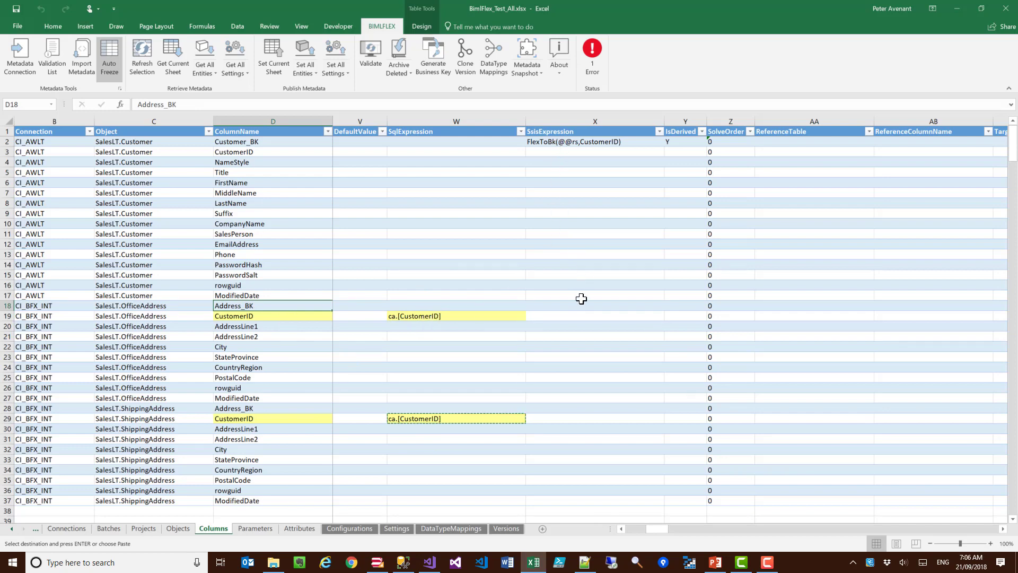
click(595, 142)
key(ctrl+c)
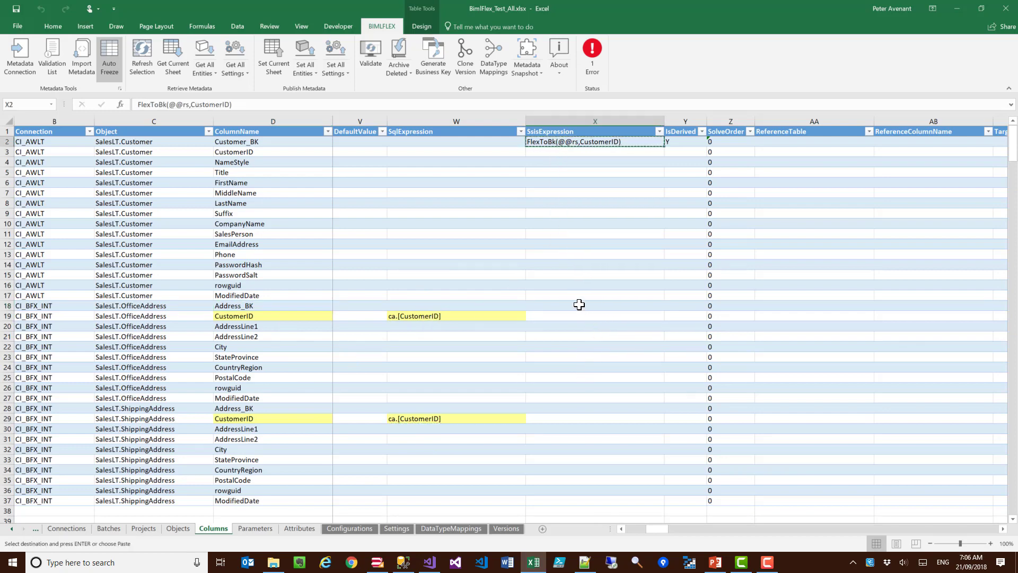
click(579, 306)
key(ctrl+v)
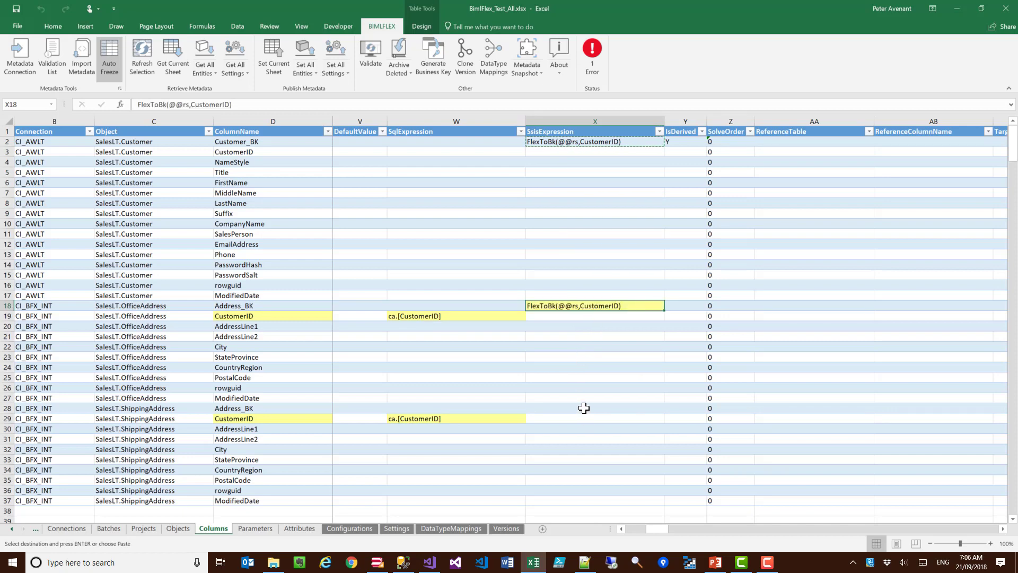
click(583, 408)
key(ctrl+v)
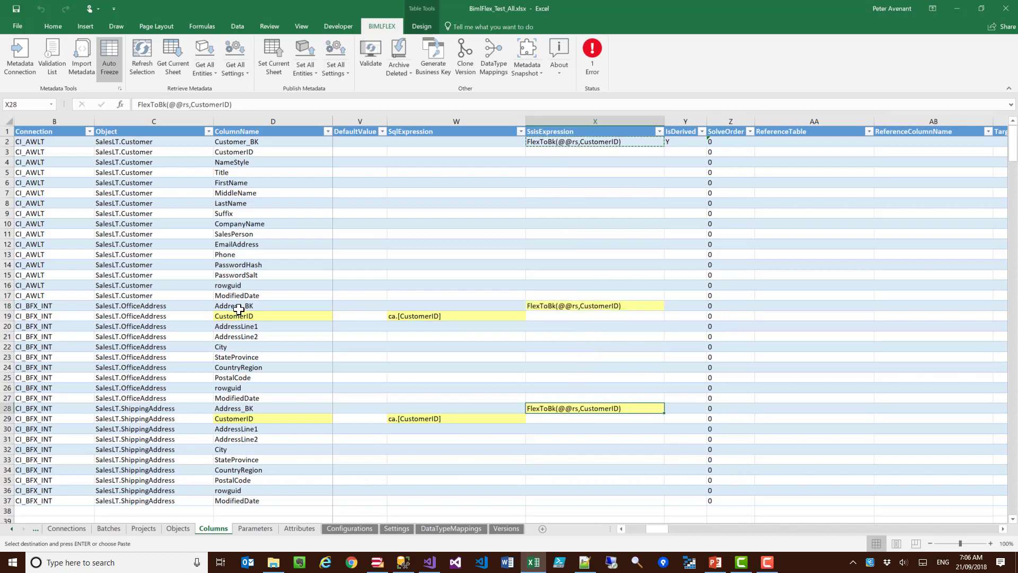
Step: Rename the Address_BK column to Customer_BK in both OfficeAddress and ShippingAddress
click(239, 307)
double_click(238, 310)
click(239, 307)
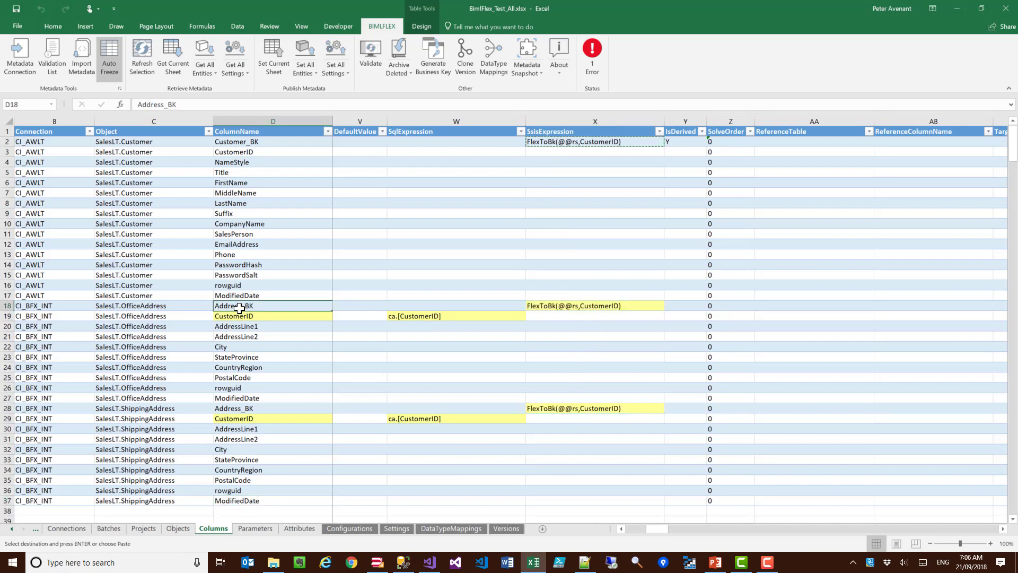
text(Customer_BK)
key(Return)
click(245, 306)
key(ctrl+c)
click(239, 408)
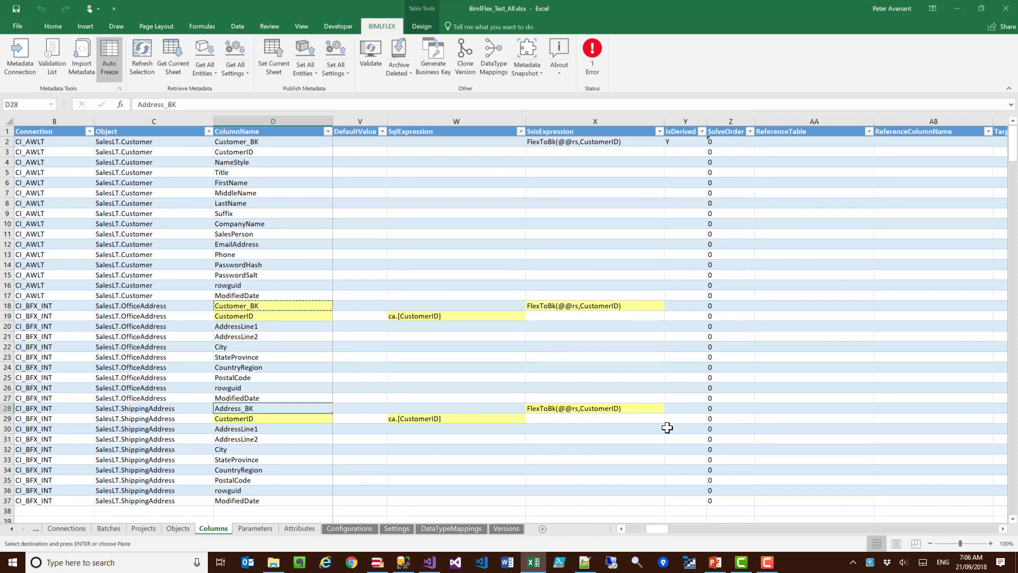
key(ctrl+v)
Step: Set ReferenceTable to CI_AWLT.SalesLT.Customer and ReferenceColumnName to Customer_BK for the Customer_BK rows of ShippingAddress and OfficeAddress
click(855, 408)
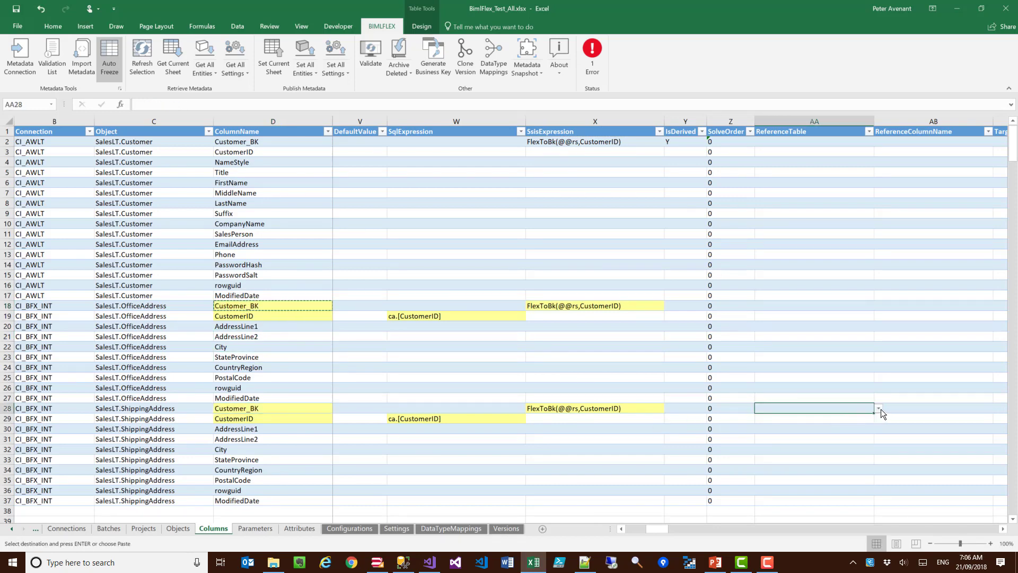
click(877, 407)
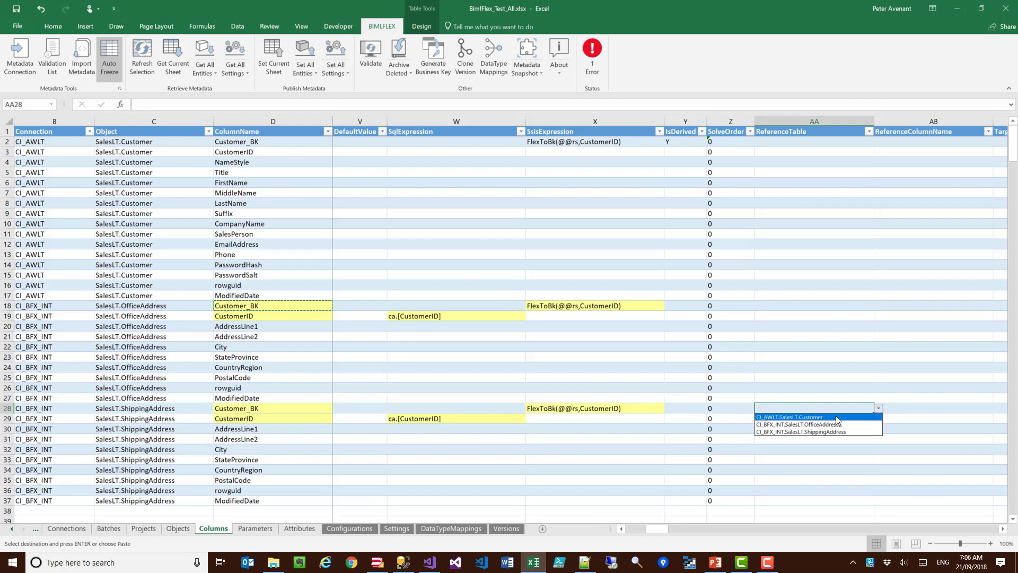
click(836, 417)
click(949, 408)
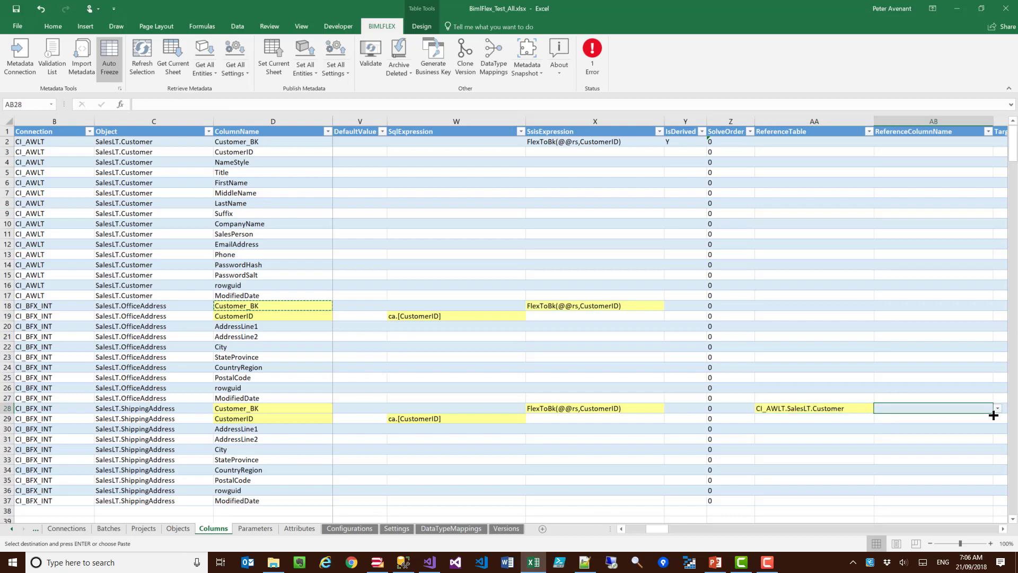
click(998, 408)
click(930, 417)
drag(815, 409, 933, 409)
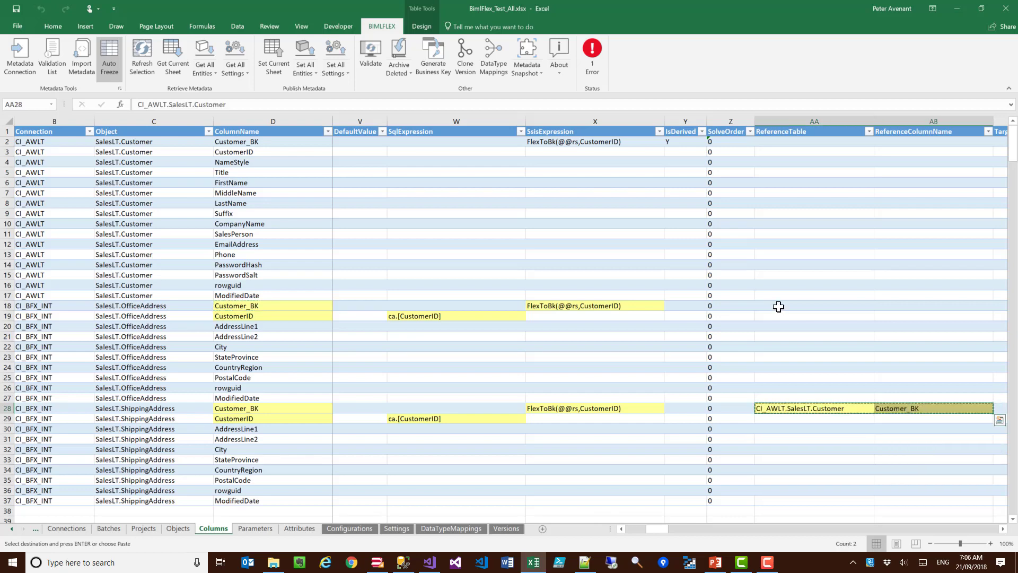
key(ctrl+c)
click(791, 308)
key(ctrl+v)
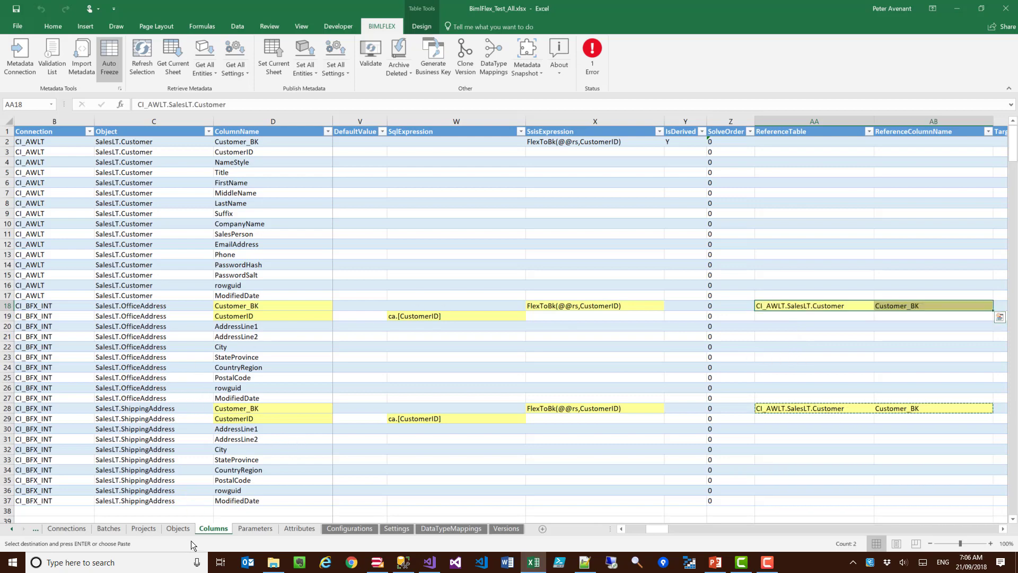
Step: Return to the Objects sheet and check the FromSql of the OfficeAddress object
click(178, 529)
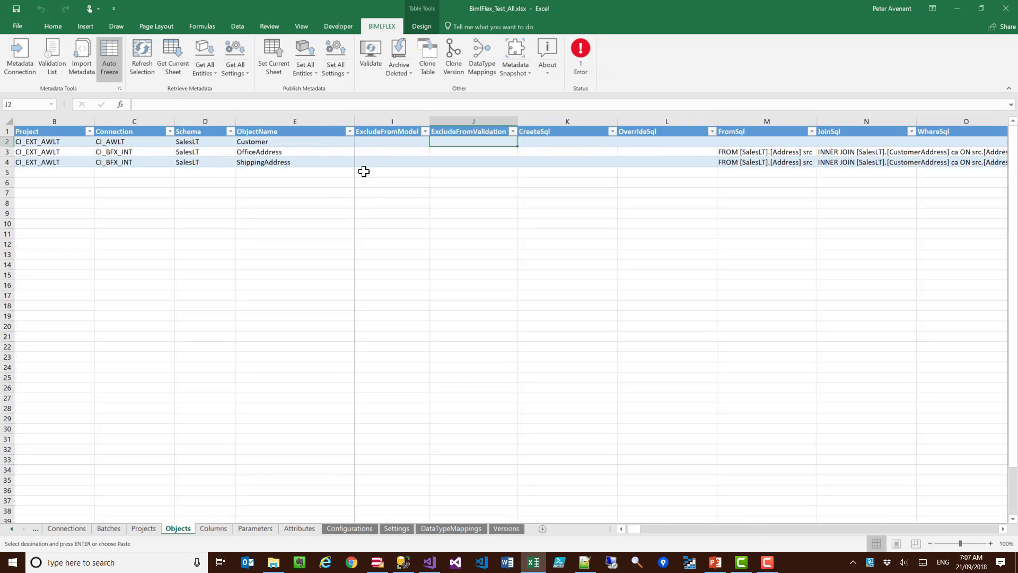
click(279, 163)
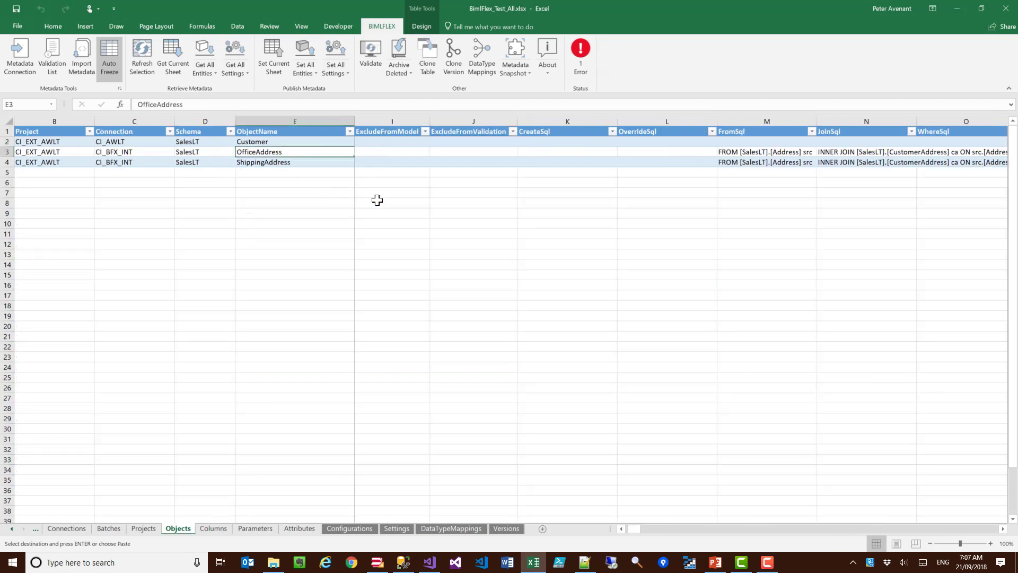
click(740, 153)
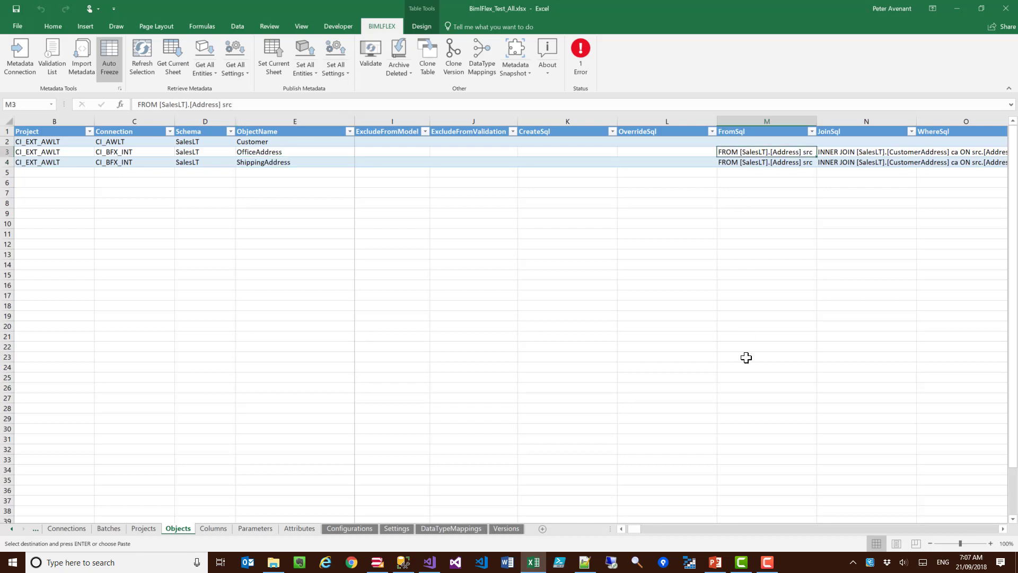
Step: Check the address objects' JoinSql, return to the Columns sheet and publish its metadata
scroll(738, 530, right, 2)
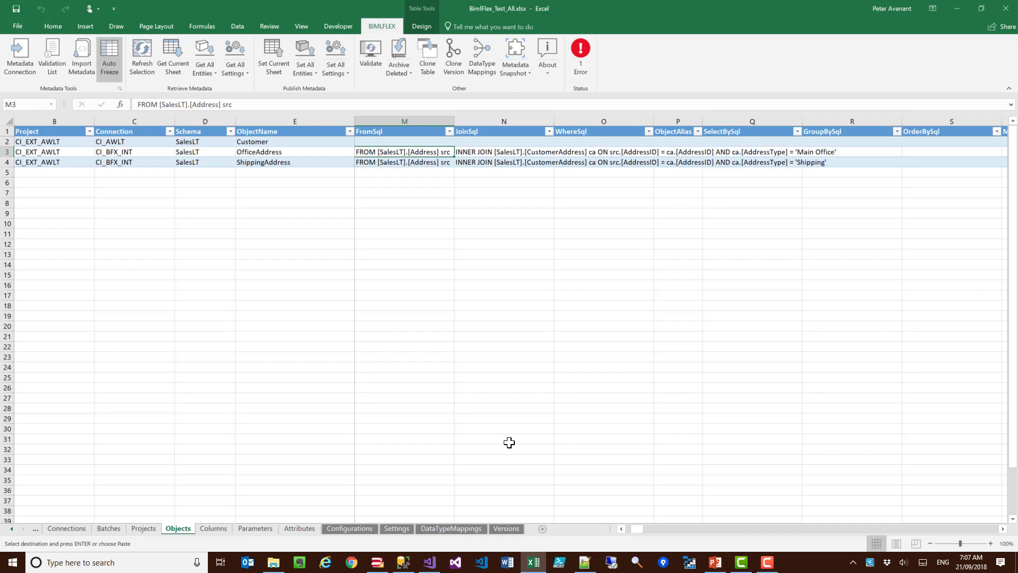
click(223, 531)
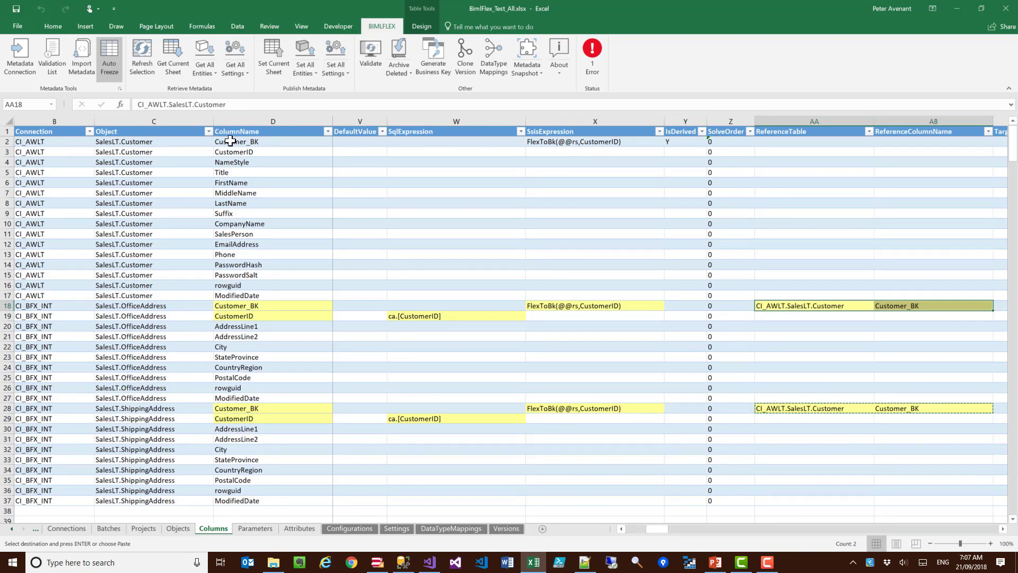
click(281, 57)
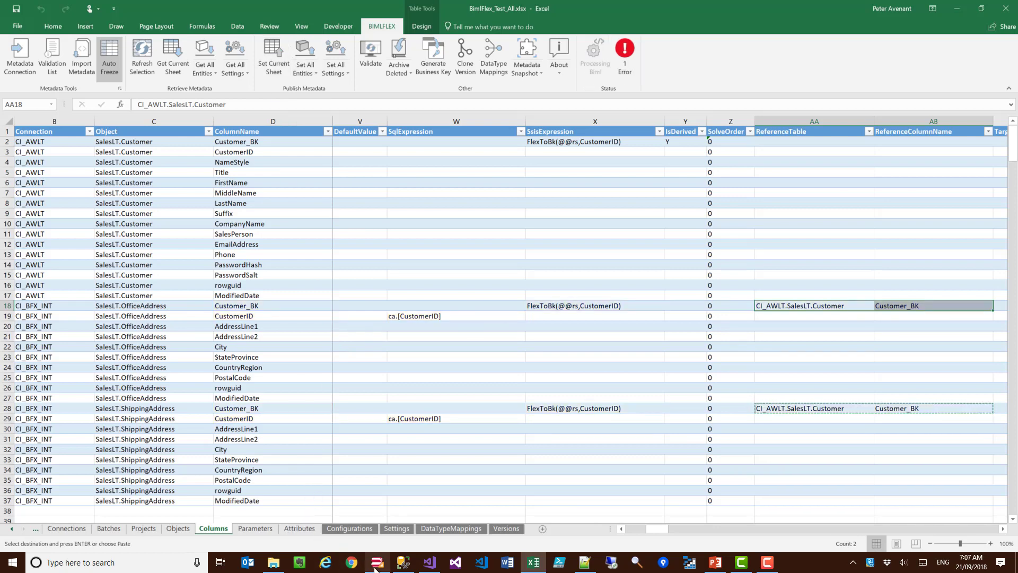
Step: Switch to BimlStudio, close the Schema Preview and bring up the BimlFlex commands
mouse_move(375, 569)
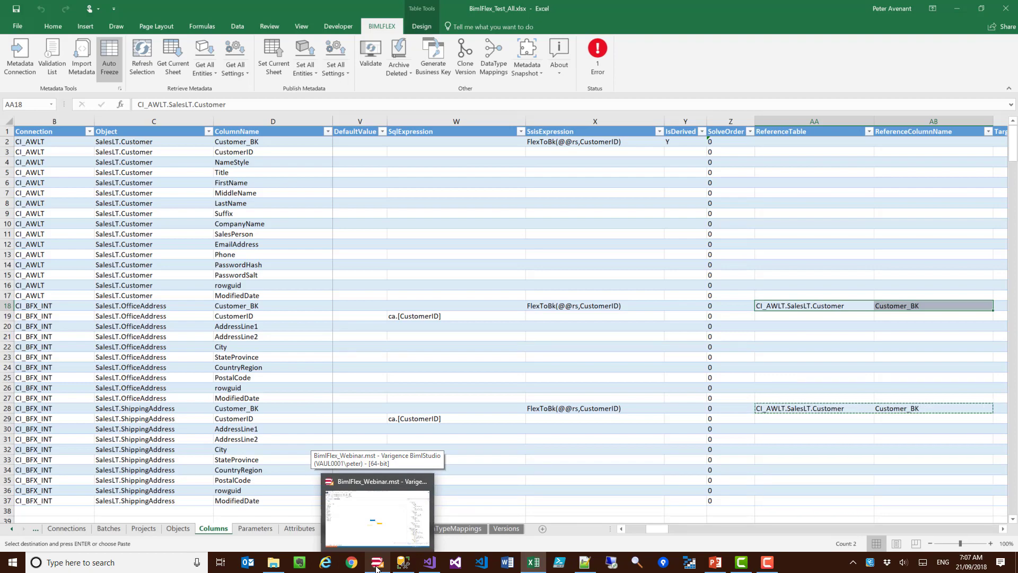
click(376, 567)
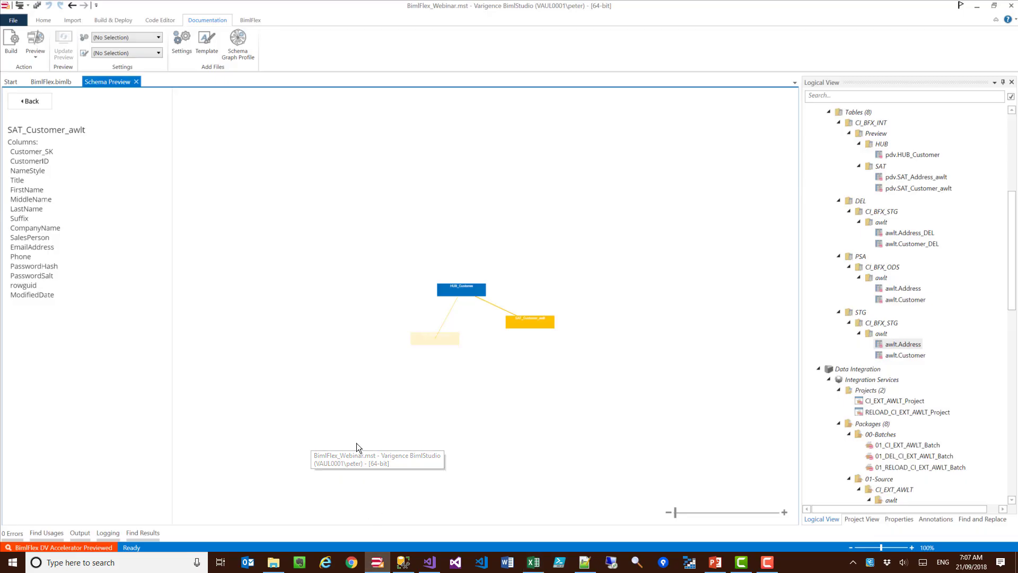
click(136, 82)
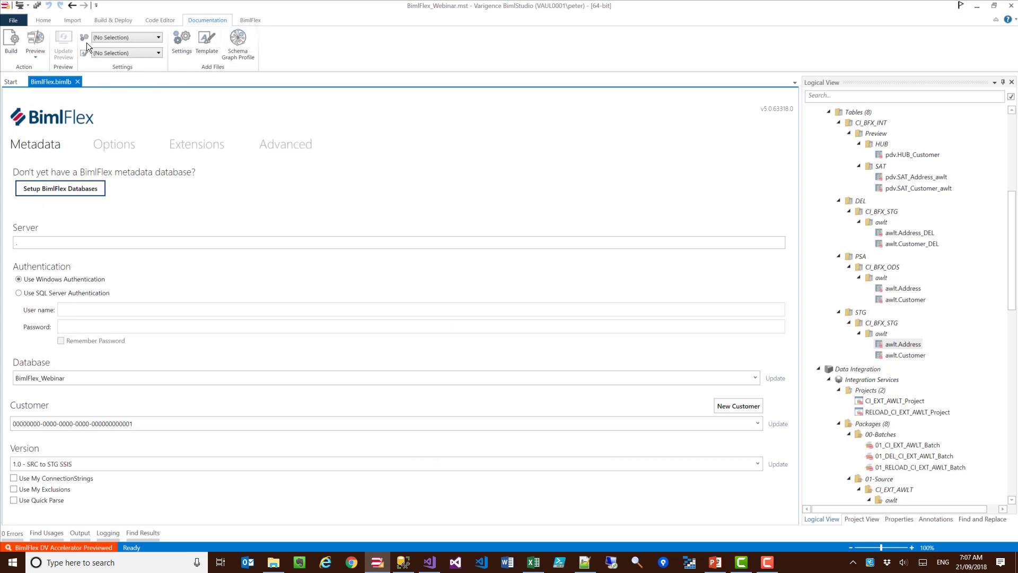
click(243, 20)
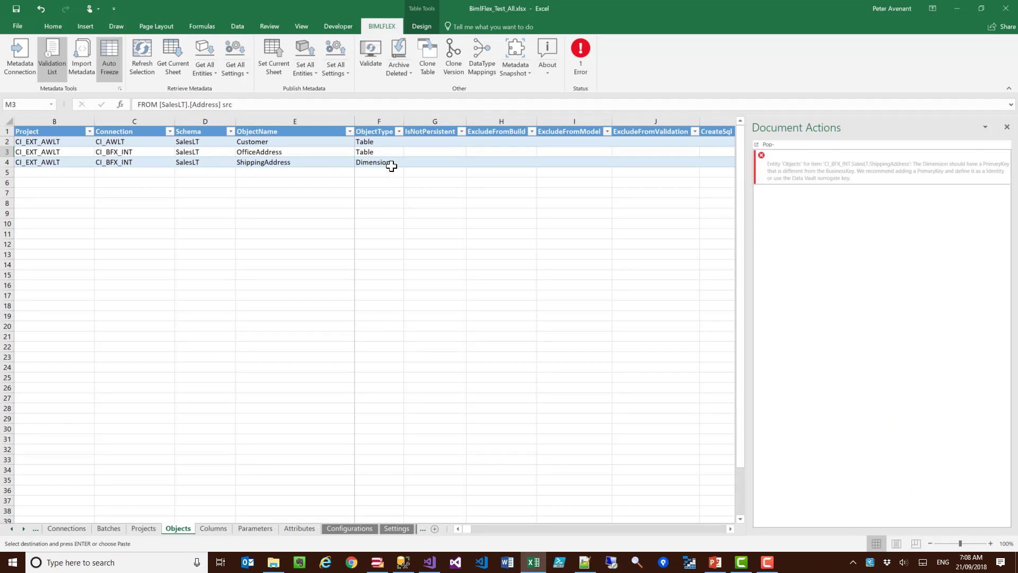
Step: Set the ObjectType of ShippingAddress to Table and publish the Objects sheet
click(393, 165)
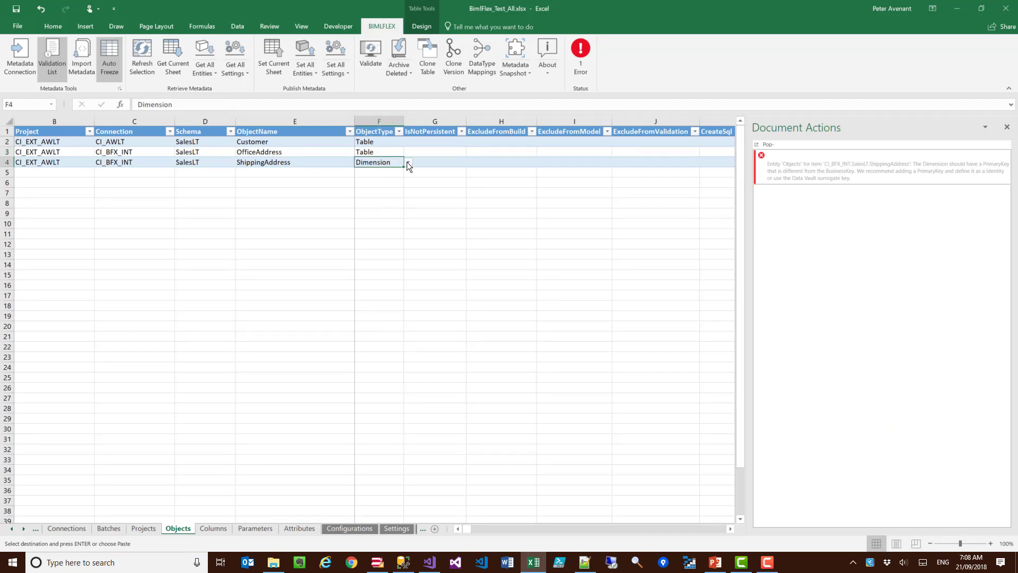
click(407, 162)
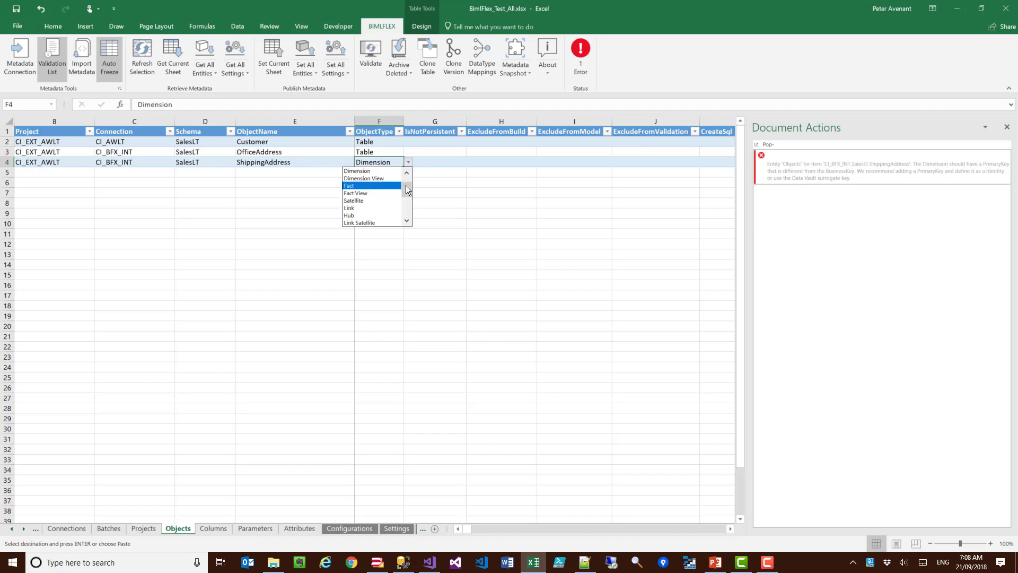
drag(408, 186, 409, 170)
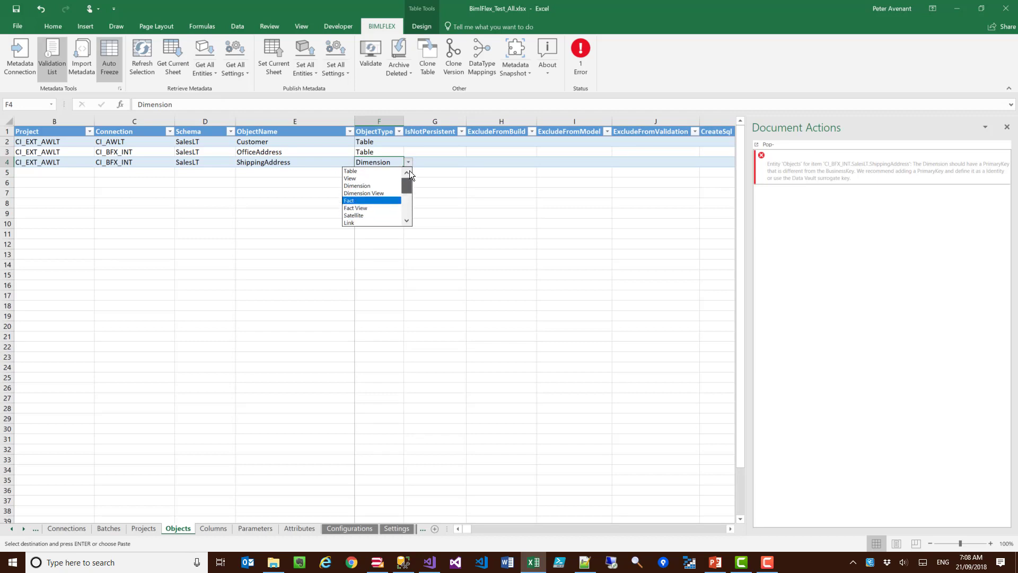
click(364, 170)
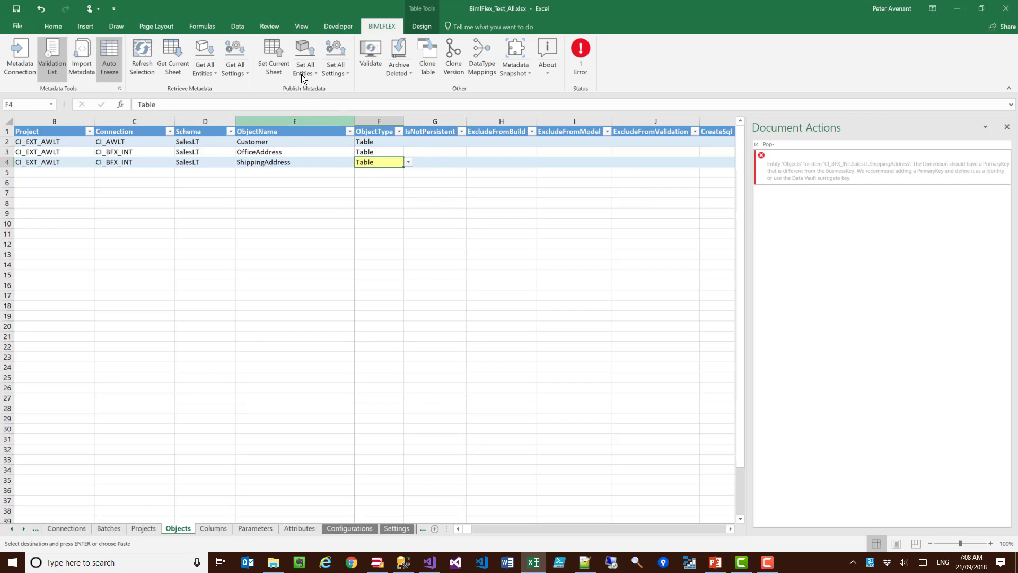
click(272, 54)
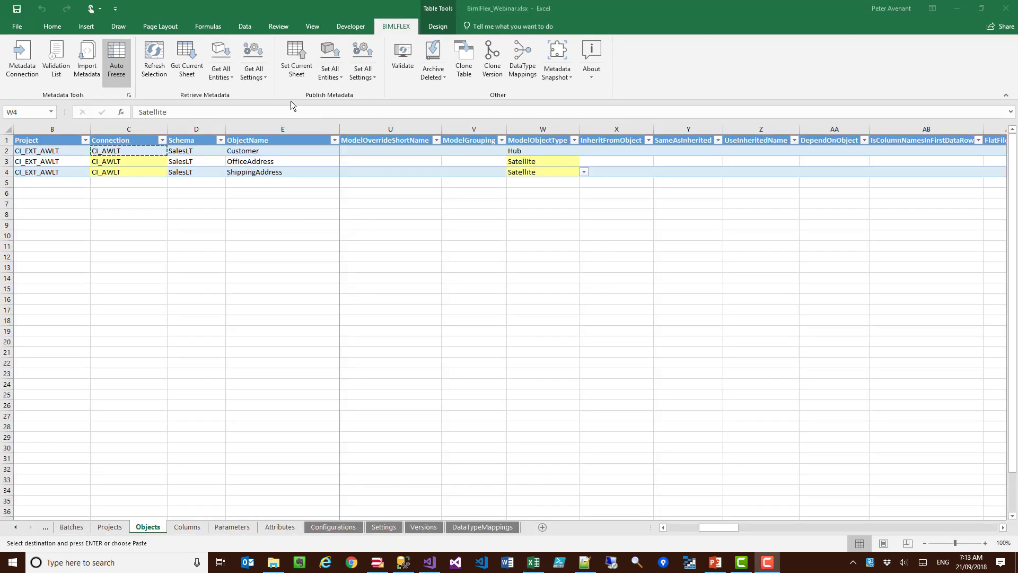
click(468, 59)
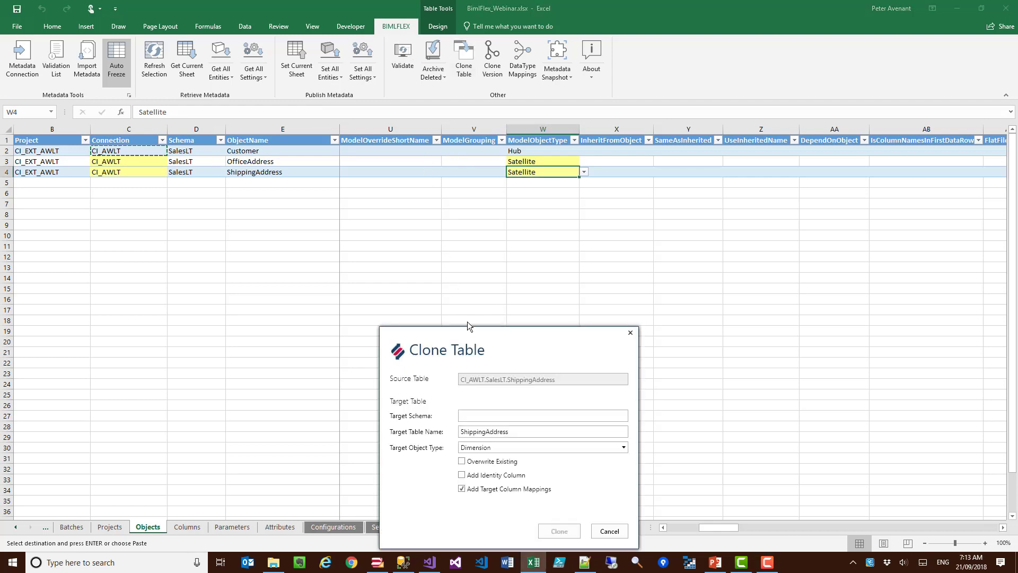
drag(491, 338, 375, 82)
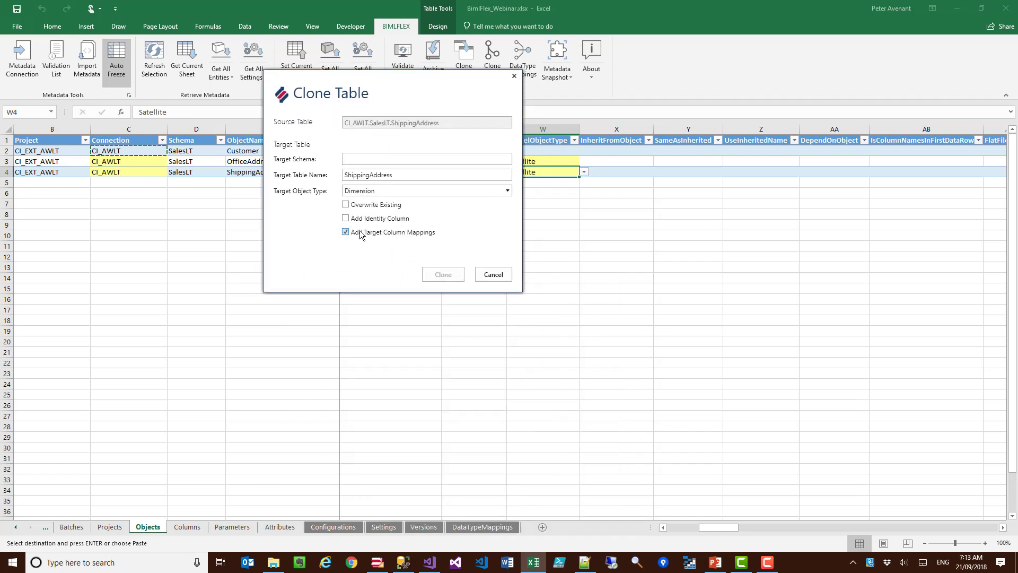
click(345, 233)
click(485, 275)
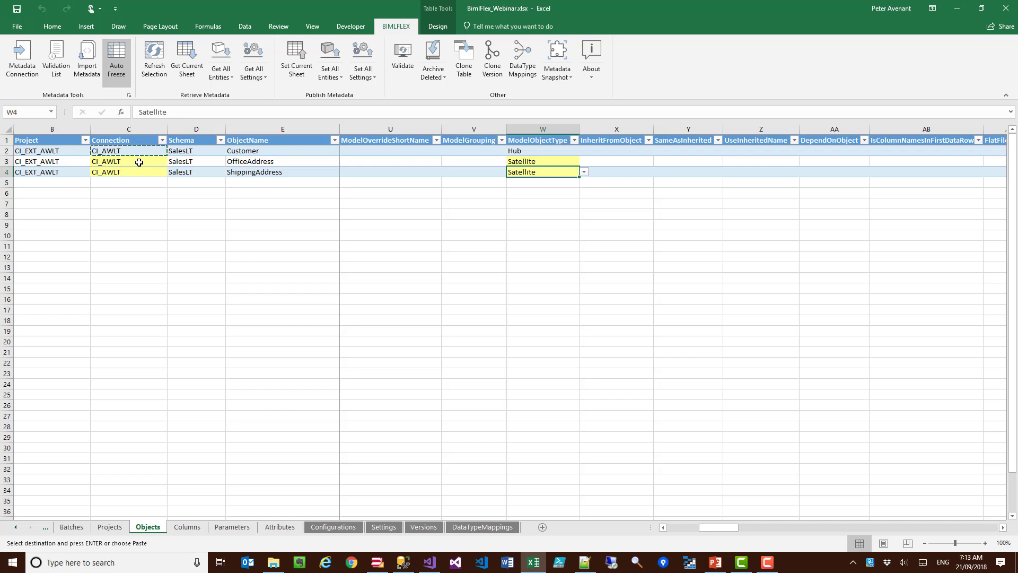
Step: Publish the pending Connection and ModelObjectType changes of OfficeAddress and ShippingAddress from the Objects sheet
drag(139, 162, 139, 173)
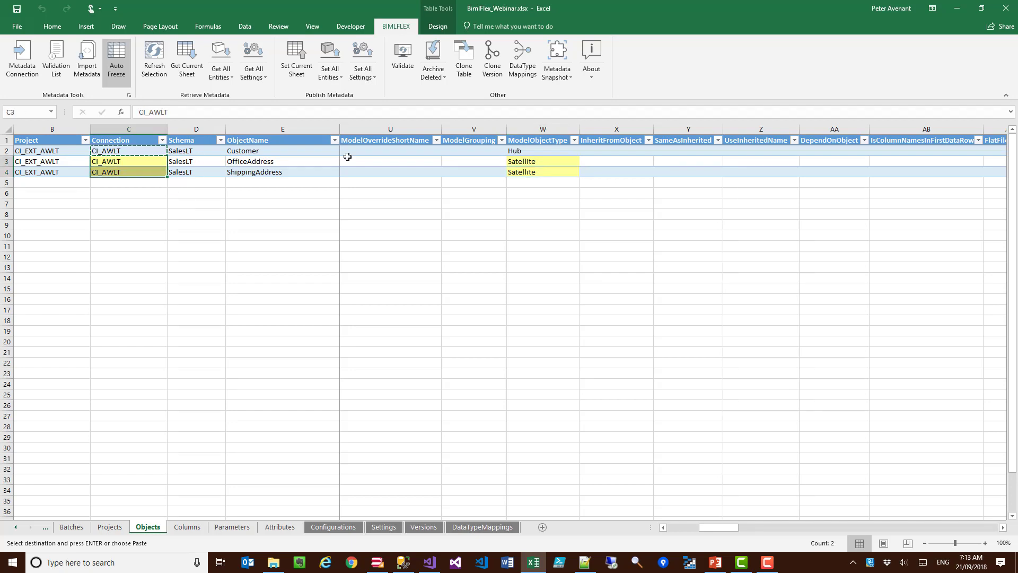
click(289, 53)
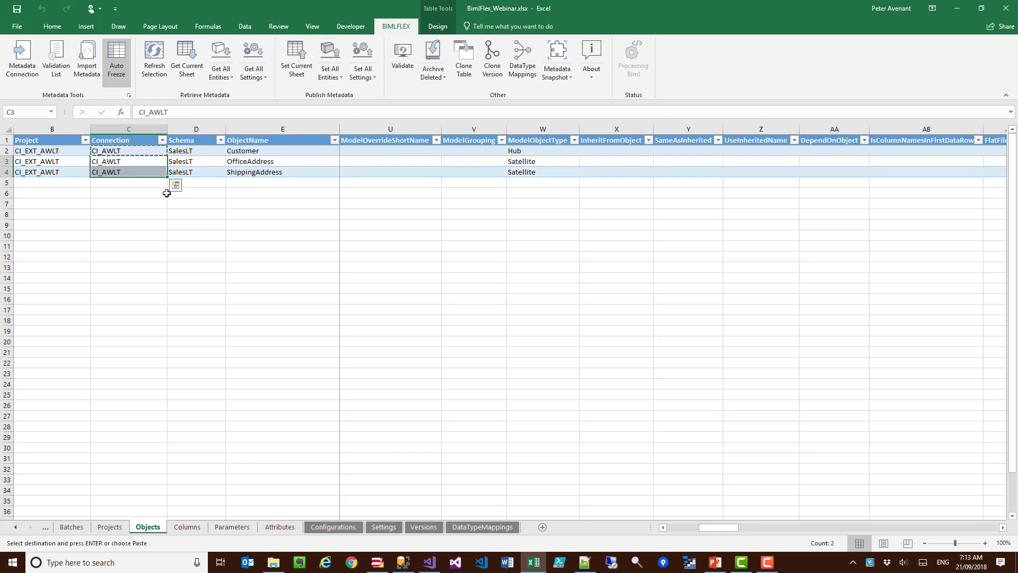
Step: Switch to BimlStudio, commit the current Data Vault Accelerator options and preview the Data Vault import
click(377, 562)
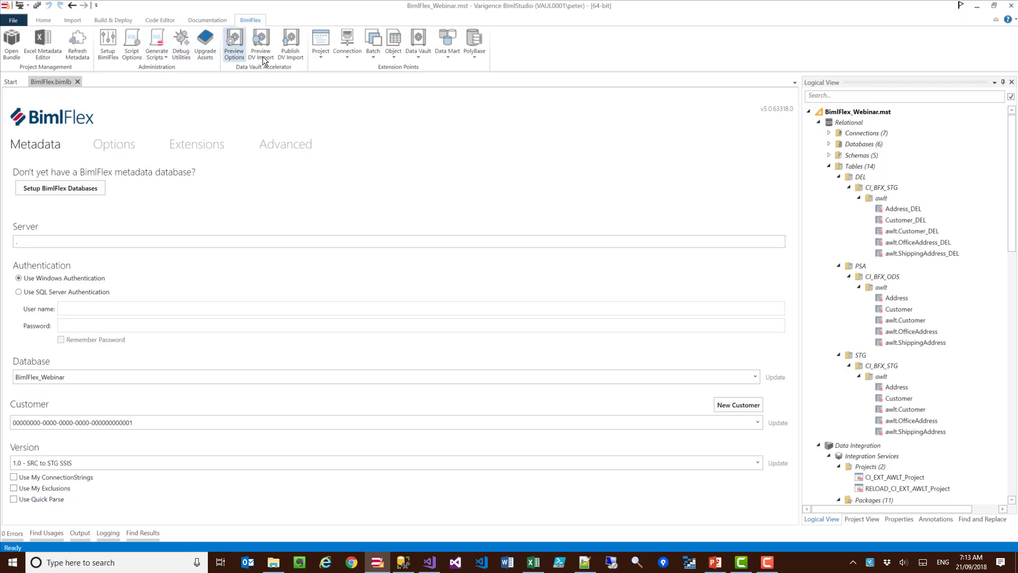
click(239, 40)
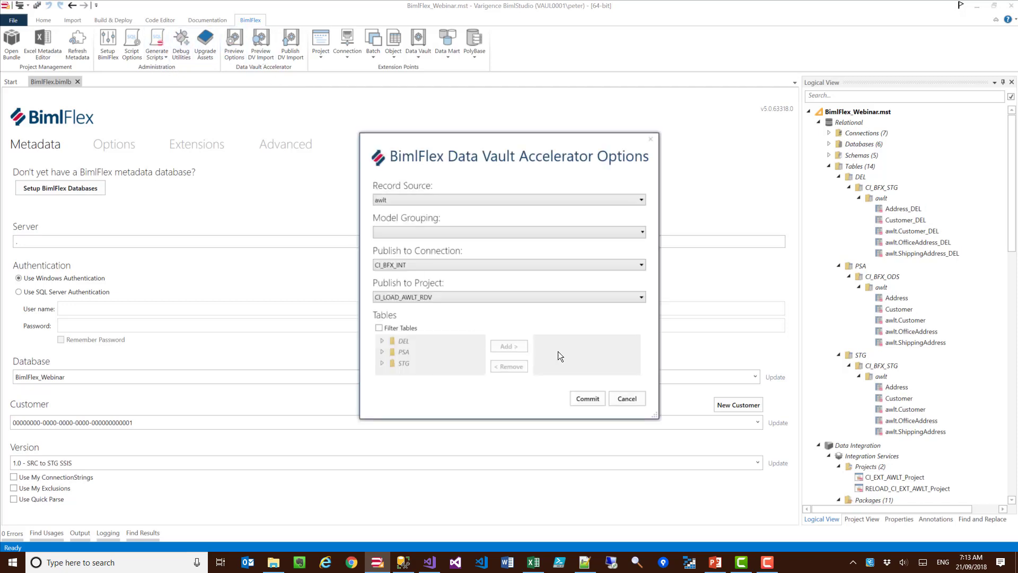
click(580, 396)
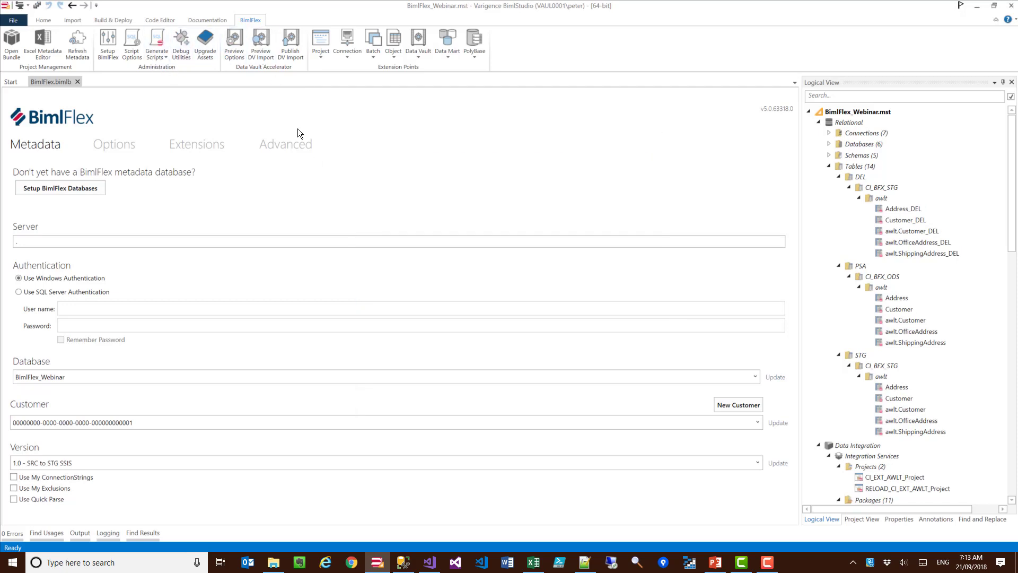
click(261, 42)
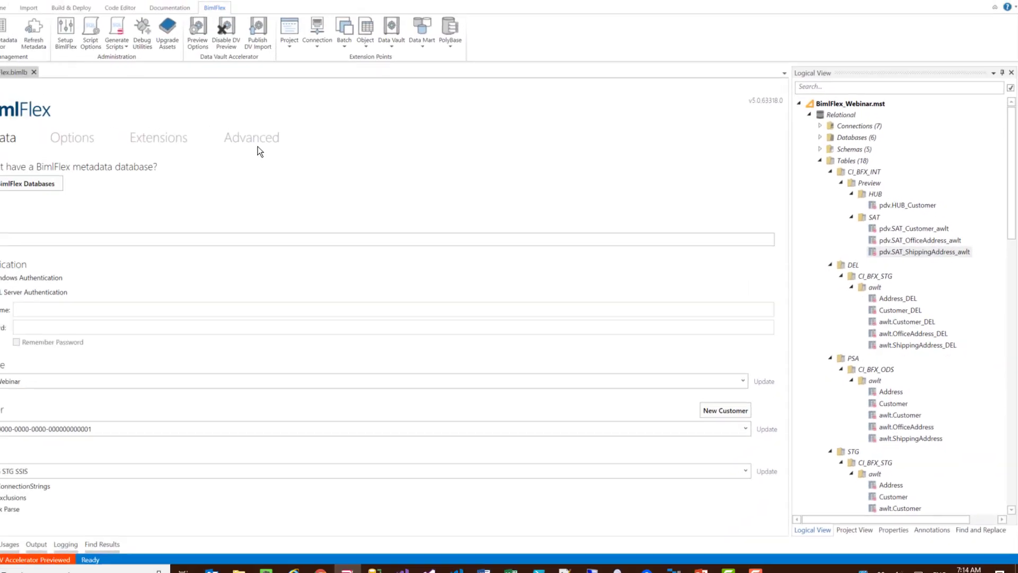
Step: Generate a schema preview of the model and apply the BimlFlexDataVaultPreview graph profile
click(174, 8)
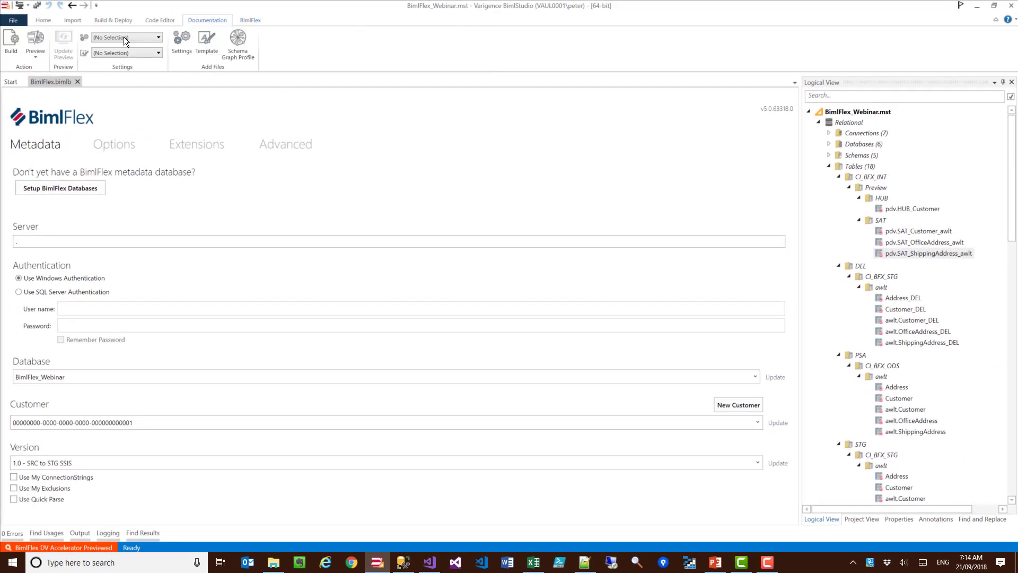
click(40, 56)
click(39, 85)
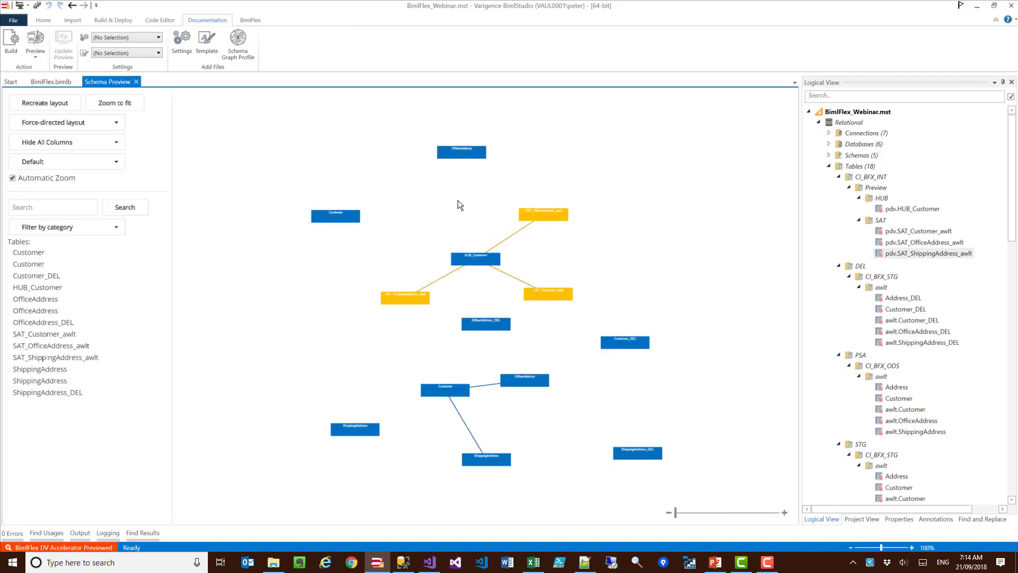
click(89, 161)
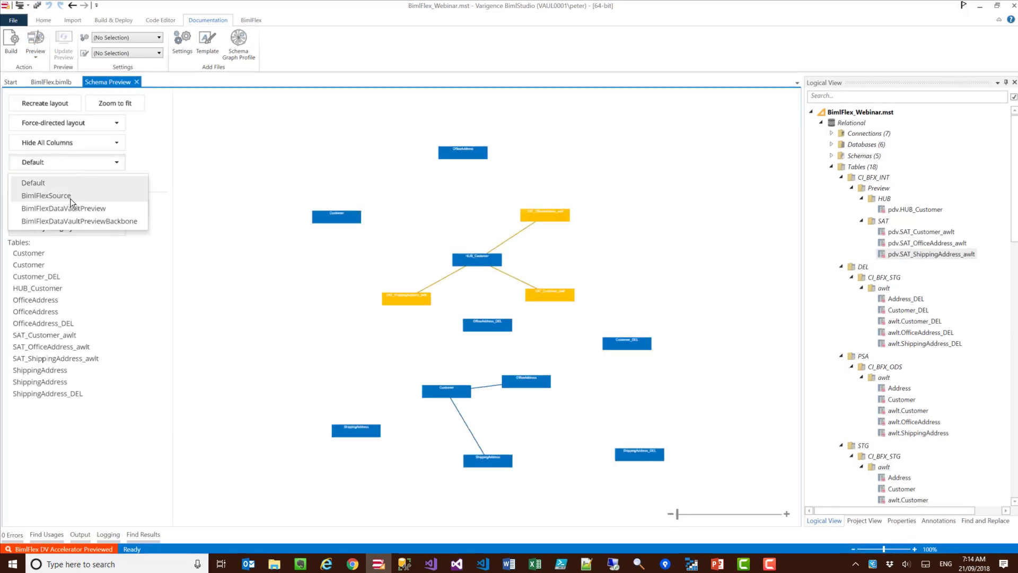
click(87, 253)
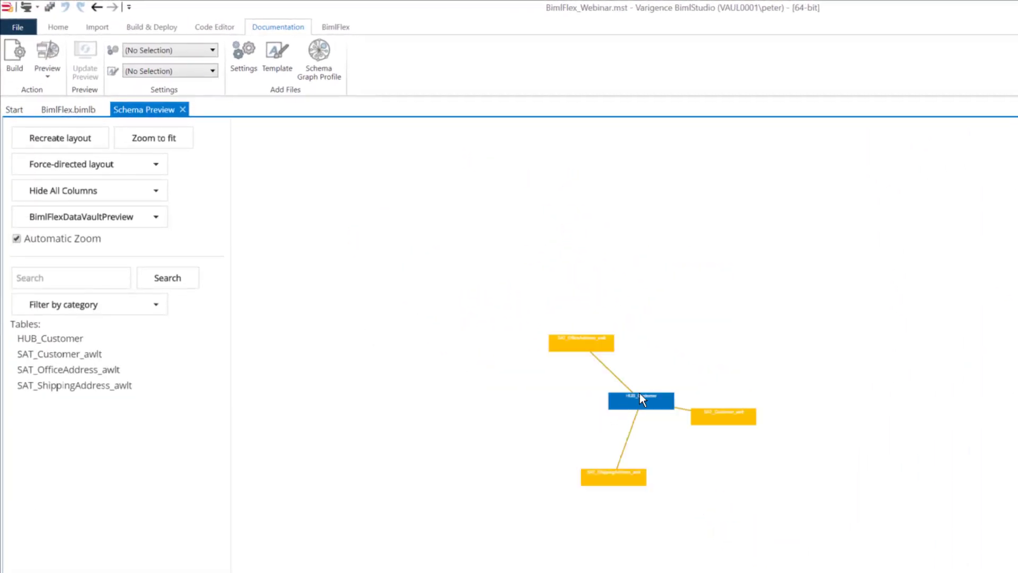
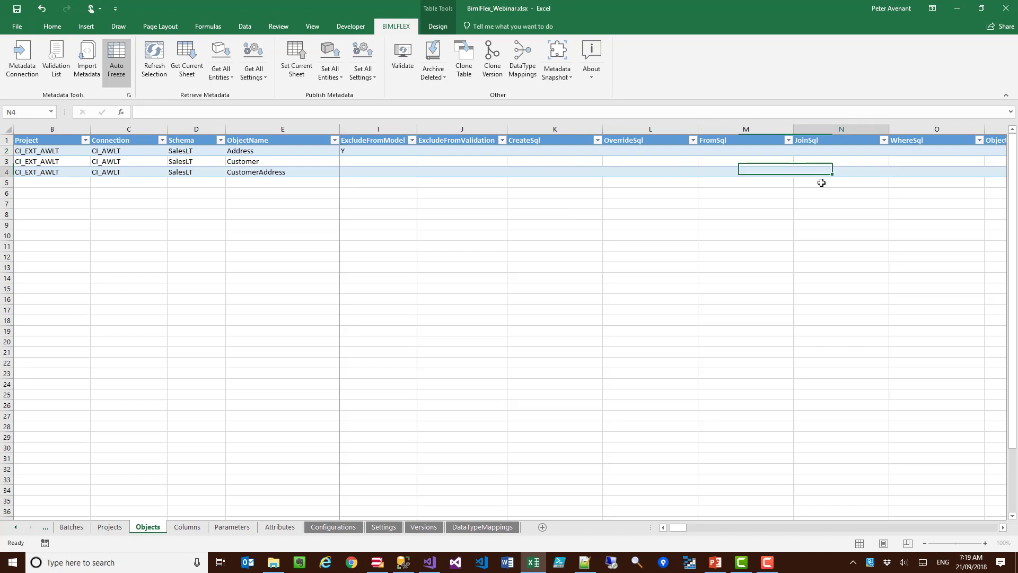
Step: Set the JoinSql of CustomerAddress to INNER JOIN [SalesLT].[Address] a ON src.[AddressID] = a.[AddressID]
click(960, 528)
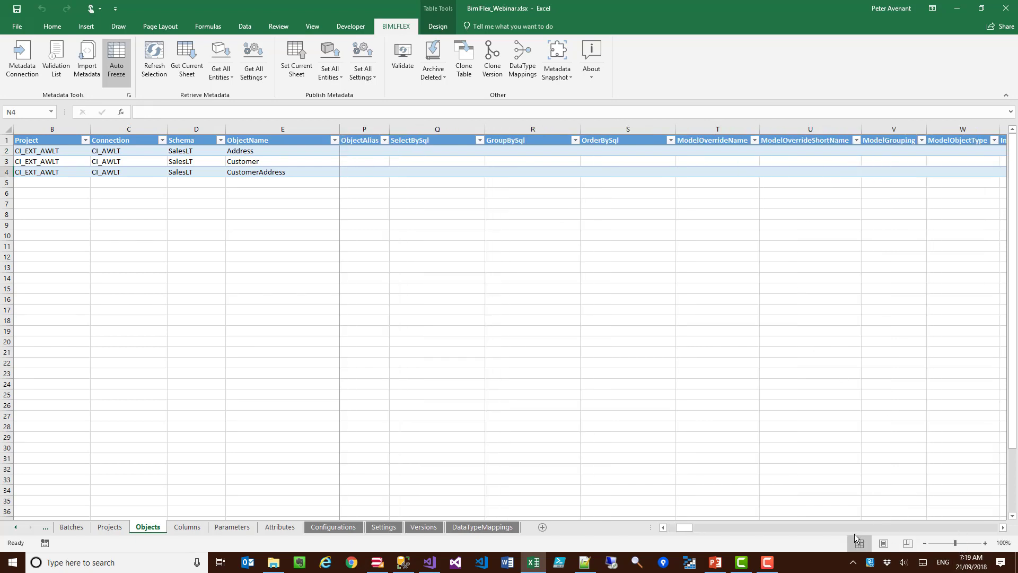
click(671, 527)
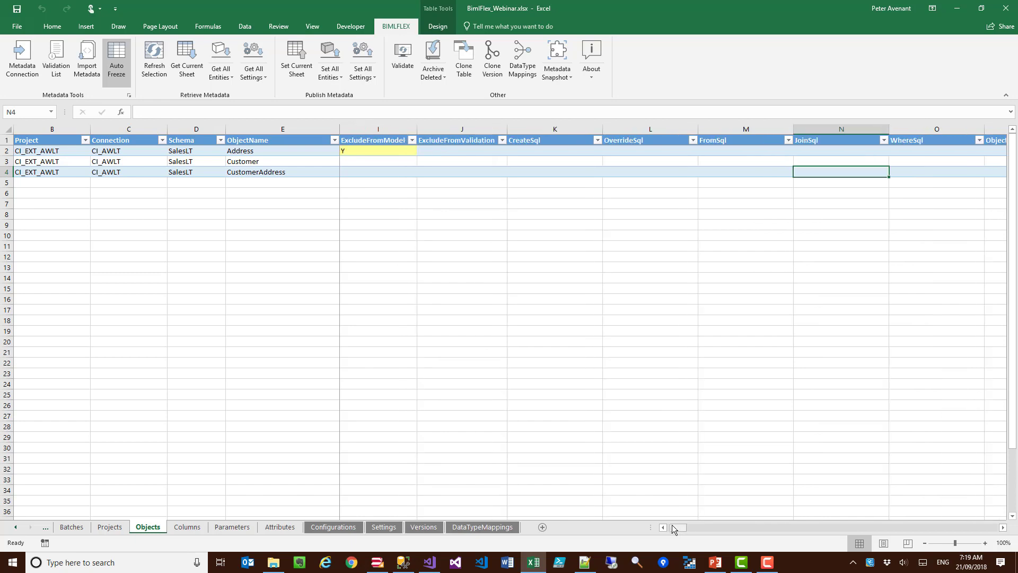
text(INNER JOIN [SalesLT].[Address] a ON src.[AddressID] = a.[AddressID])
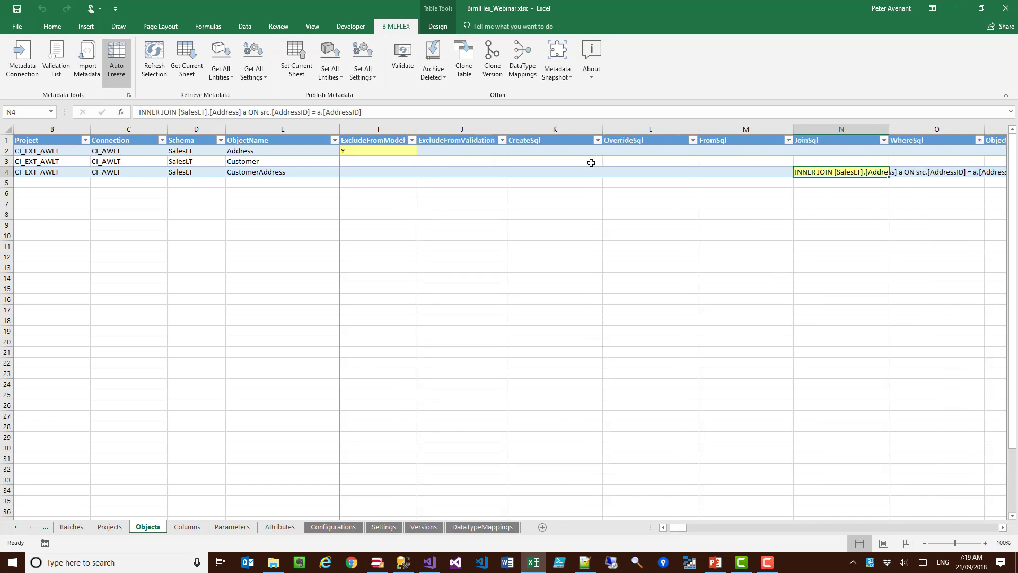
click(251, 174)
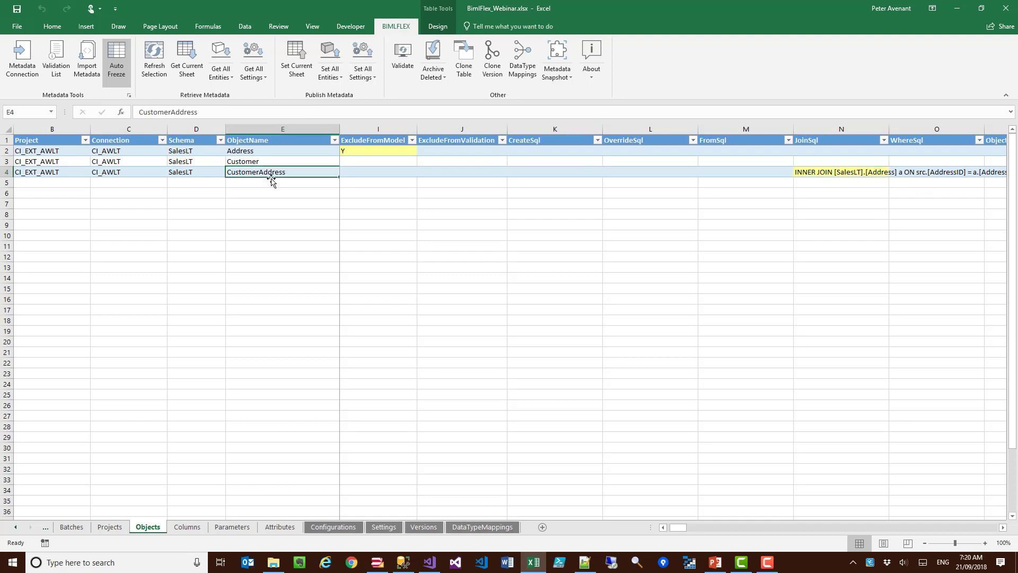
click(826, 173)
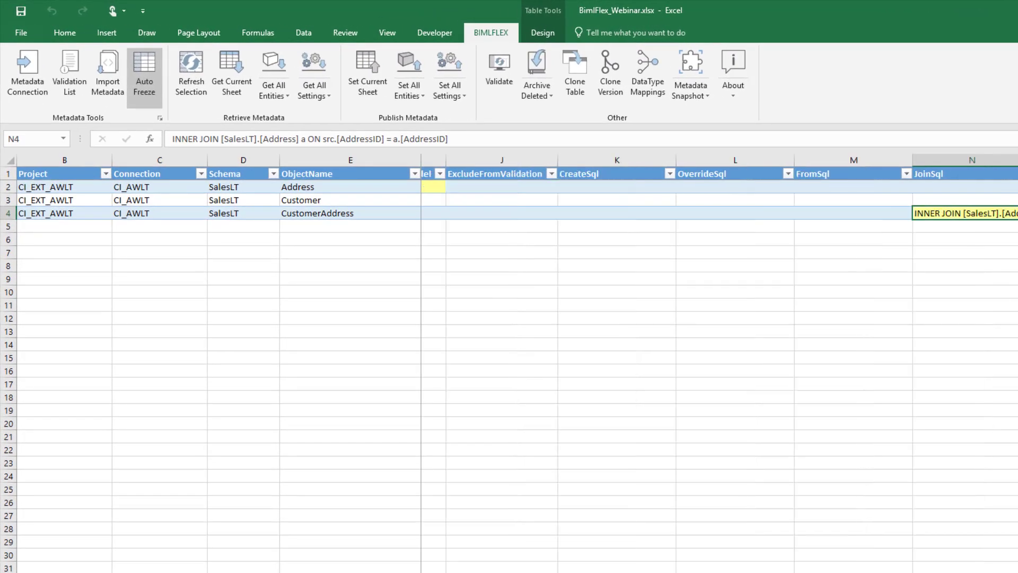
Step: Set the ObjectAlias of the CustomerAddress object to src
scroll(972, 496, right, 1)
scroll(955, 232, right, 2)
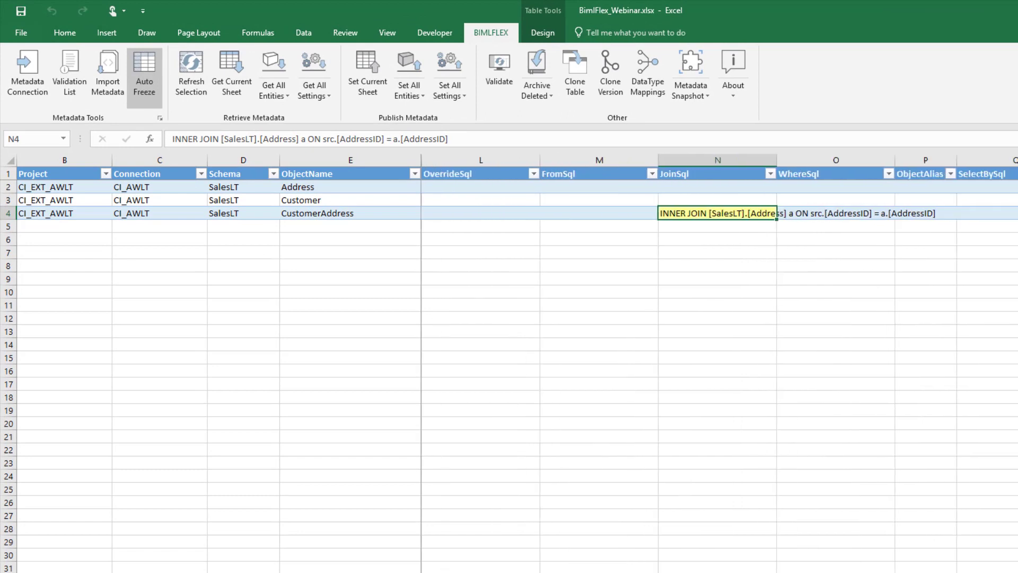
click(932, 217)
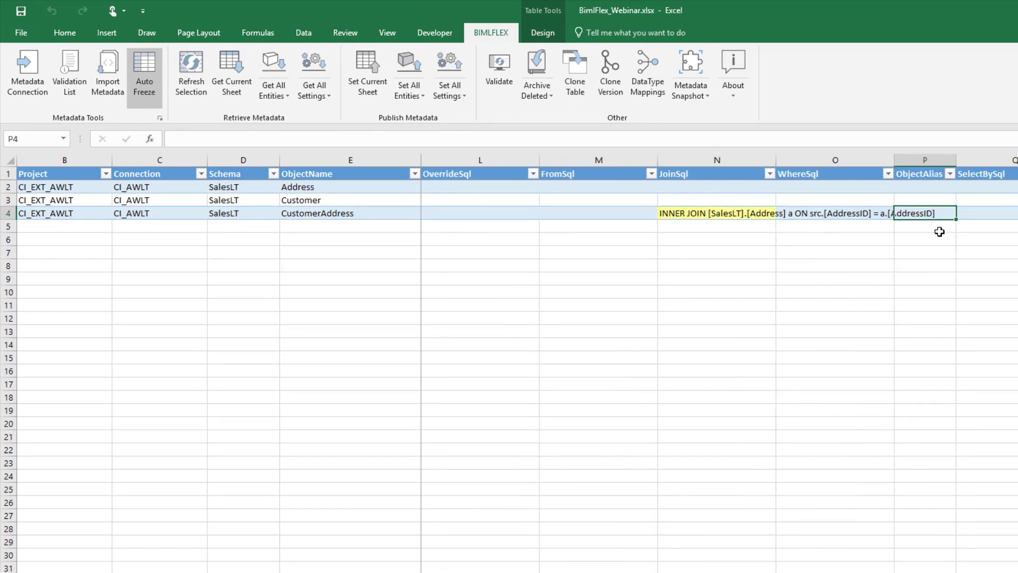
text(sr)
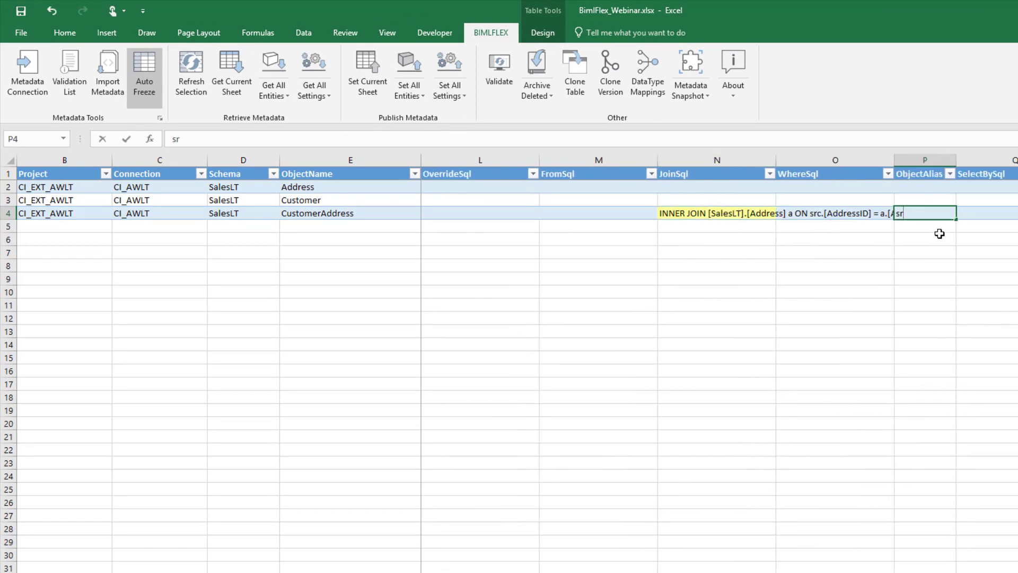
text(c)
key(Return)
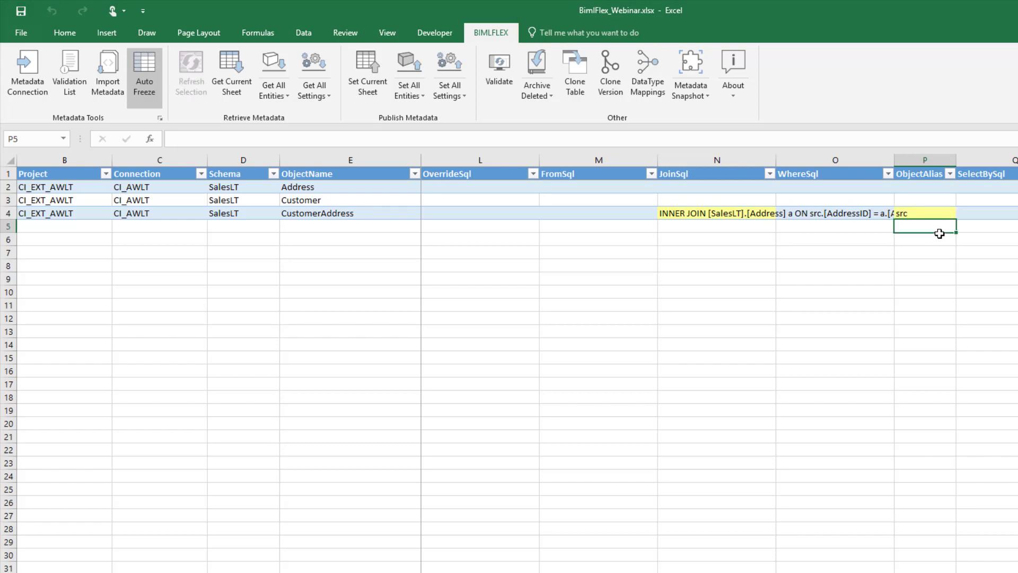
Step: Publish the objects sheet metadata and review the column metadata of the Address, Customer and CustomerAddress objects
click(365, 60)
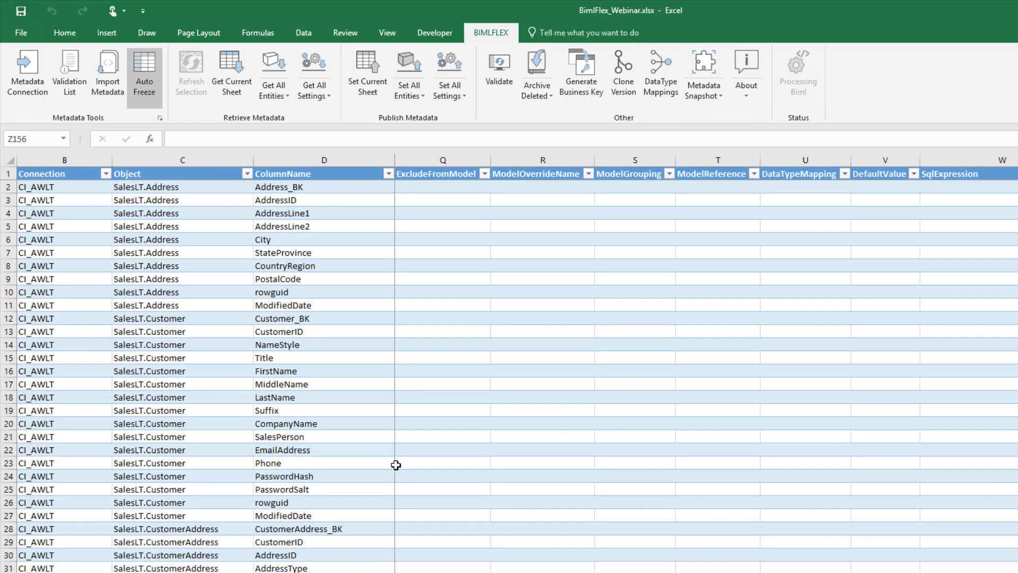
scroll(402, 438, down, 1)
scroll(402, 438, down, 2)
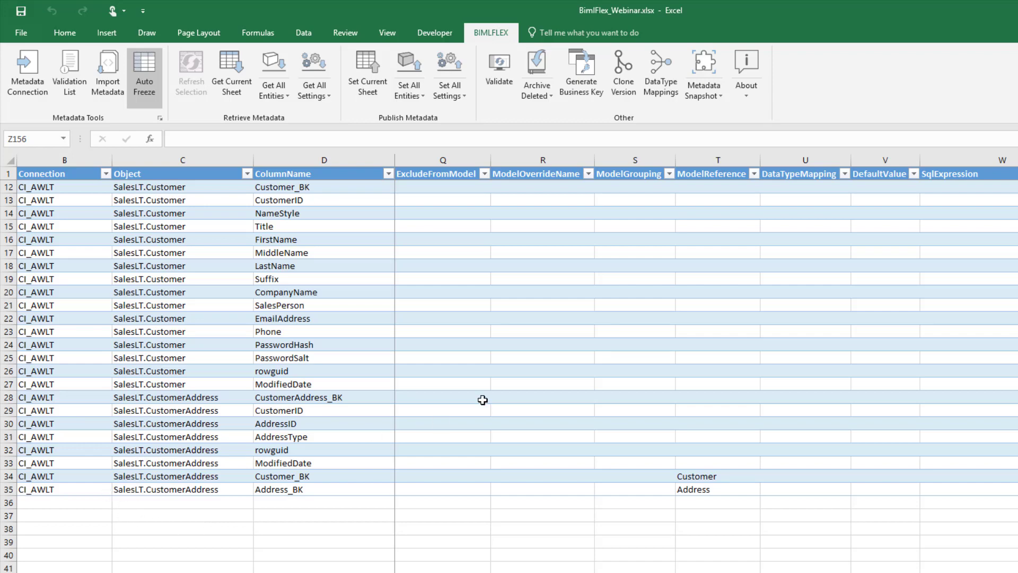
scroll(501, 355, up, 4)
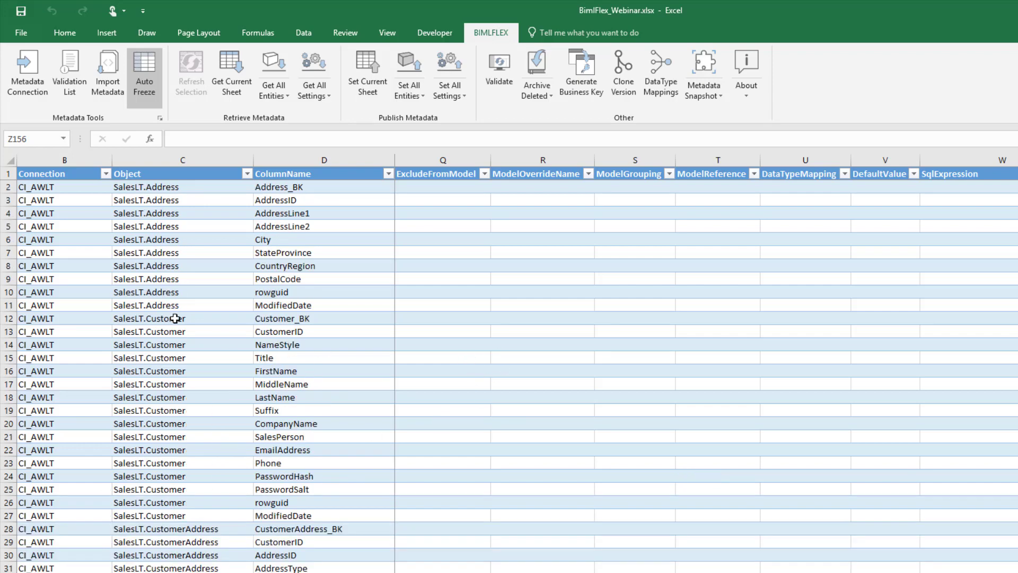
Step: Copy the SalesLT.Address rows AddressLine1 through PostalCode, from Connection to ChangeType, into the first empty rows below the column metadata
drag(50, 198, 302, 223)
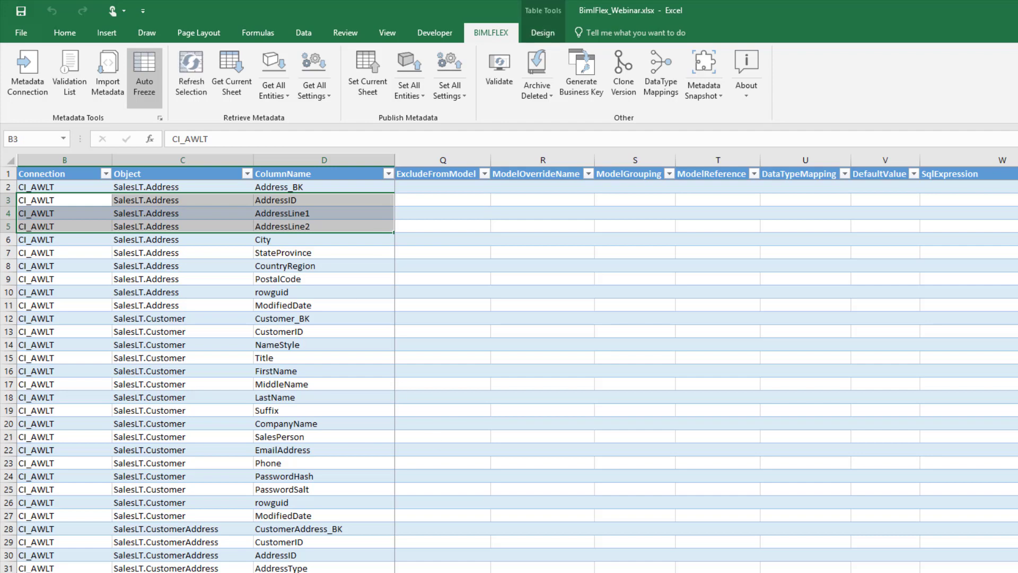
scroll(706, 345, right, 3)
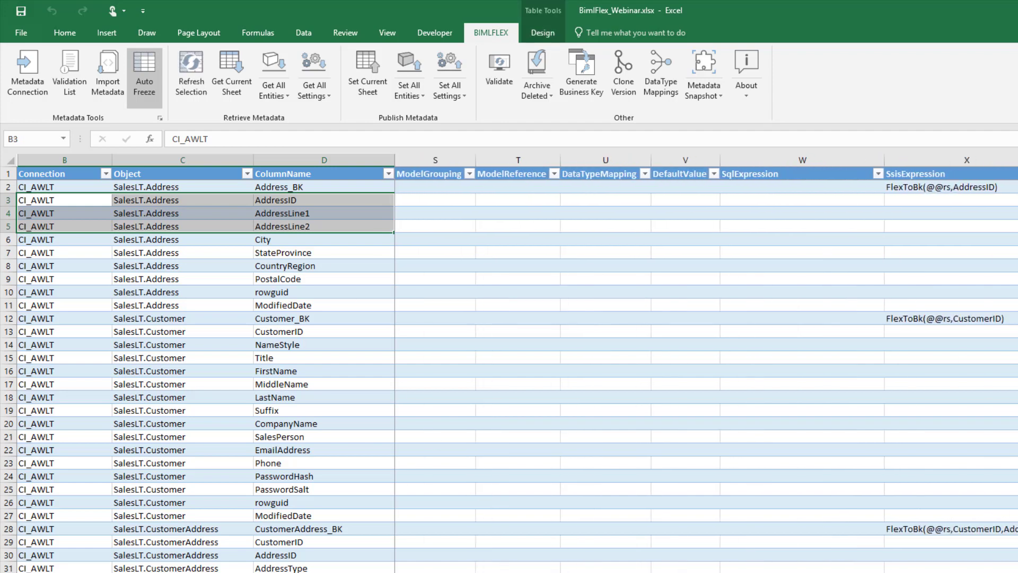
scroll(707, 345, left, 4)
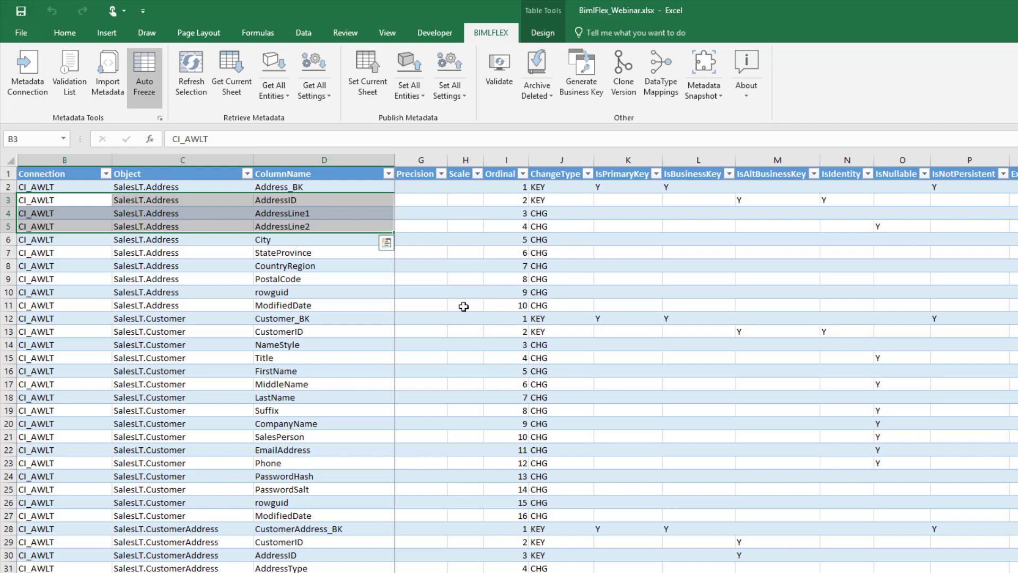
shift+click(551, 279)
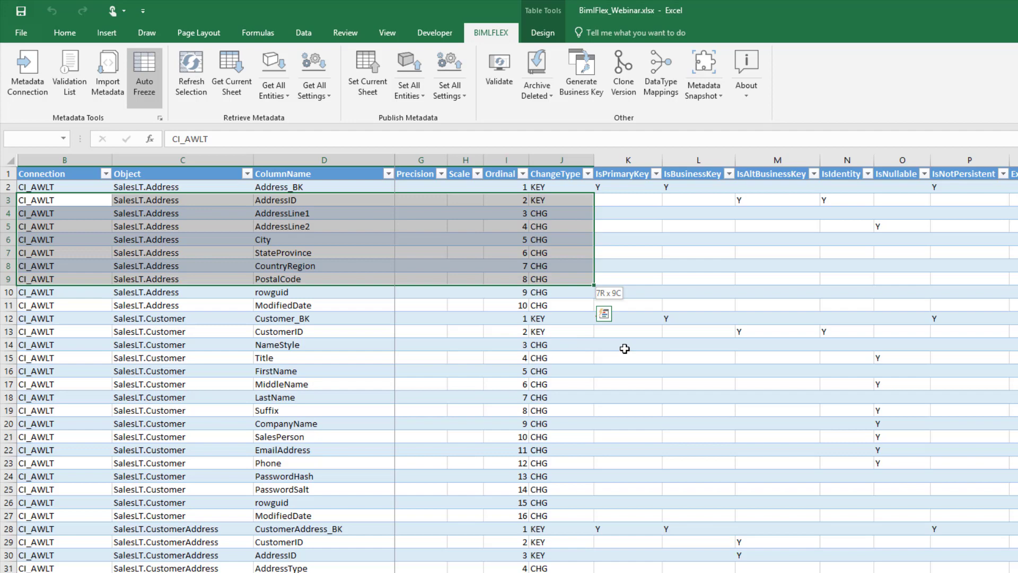
click(74, 220)
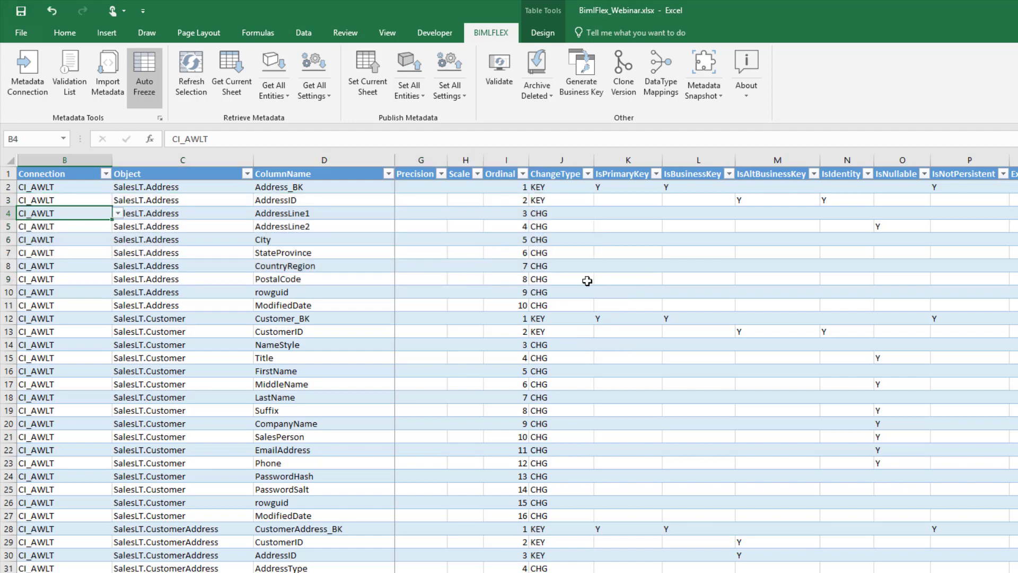
shift+click(569, 277)
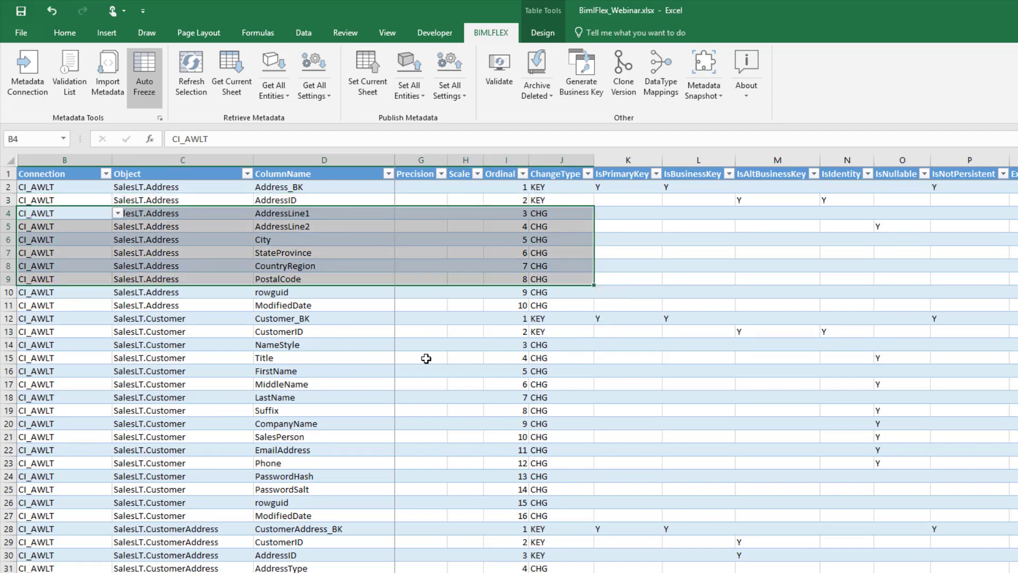
key(ctrl+c)
scroll(243, 511, down, 7)
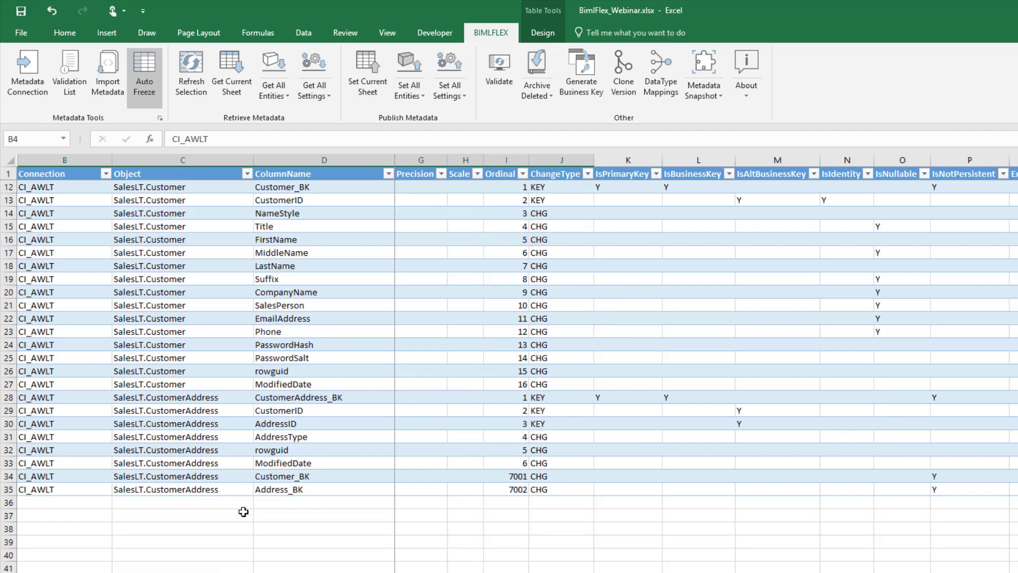
click(62, 367)
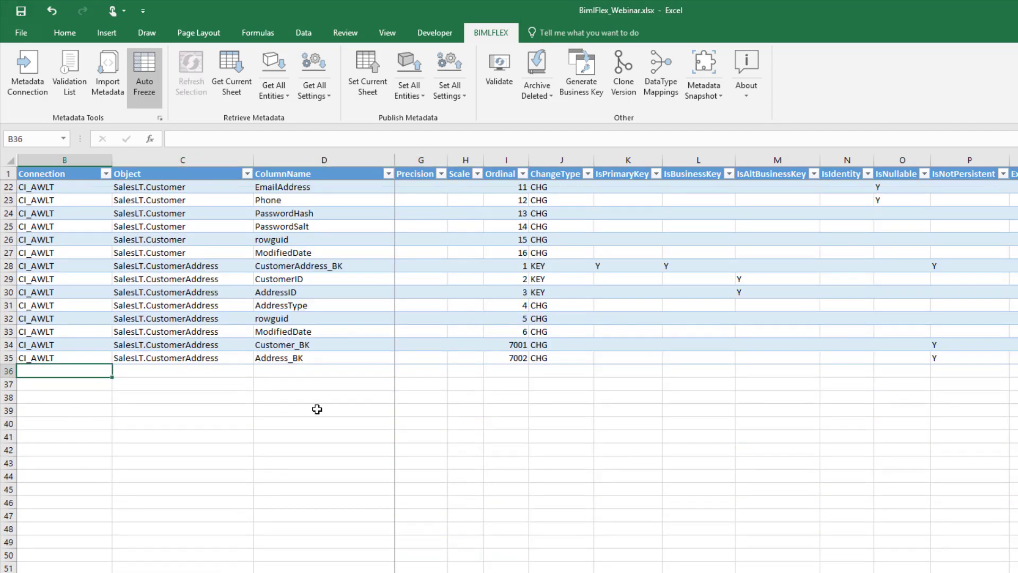
key(ctrl+v)
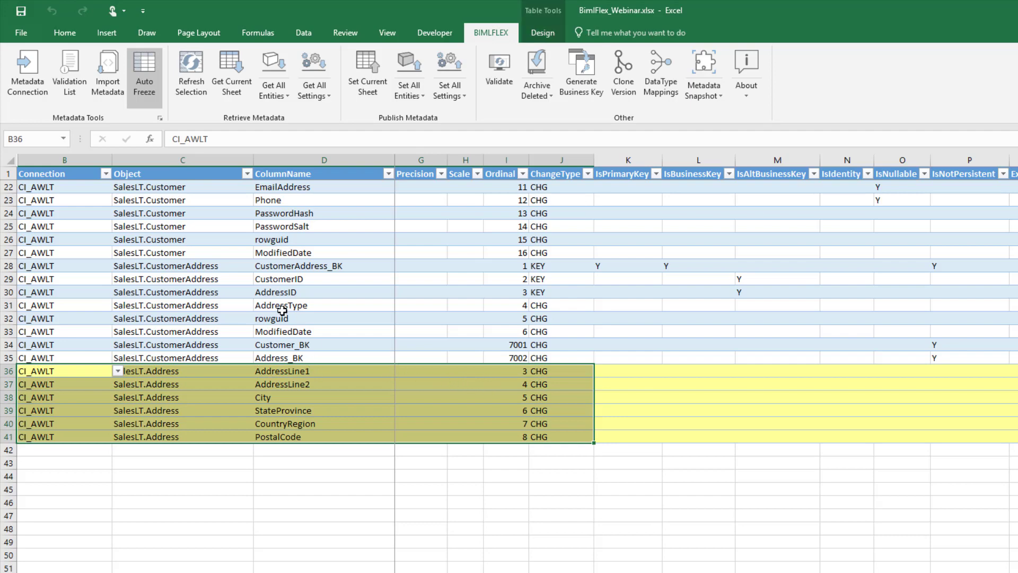
Step: Assign the copied address columns to the SalesLT.CustomerAddress object and number their ordinals 7 through 12
click(204, 360)
key(ctrl+c)
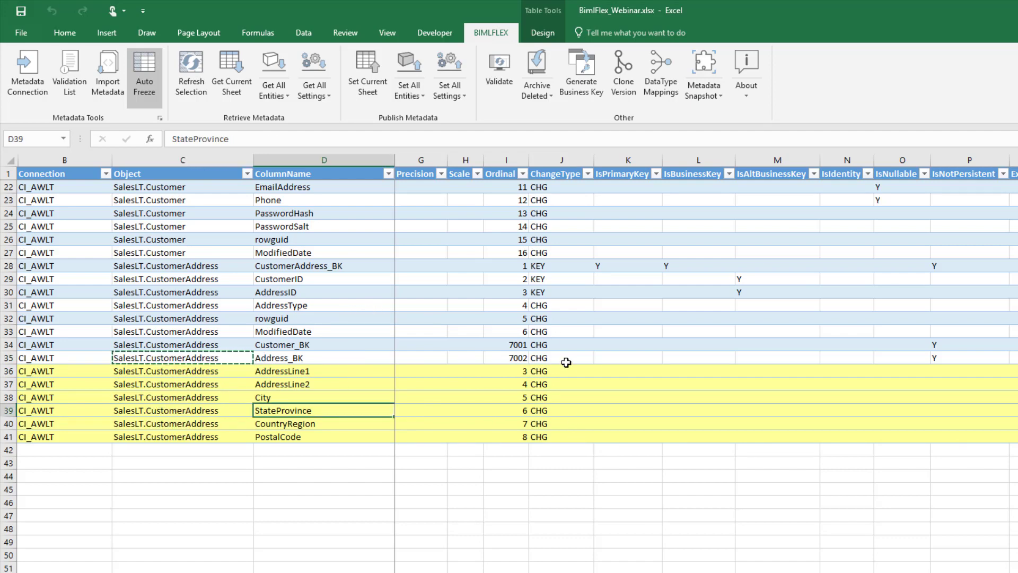
click(513, 371)
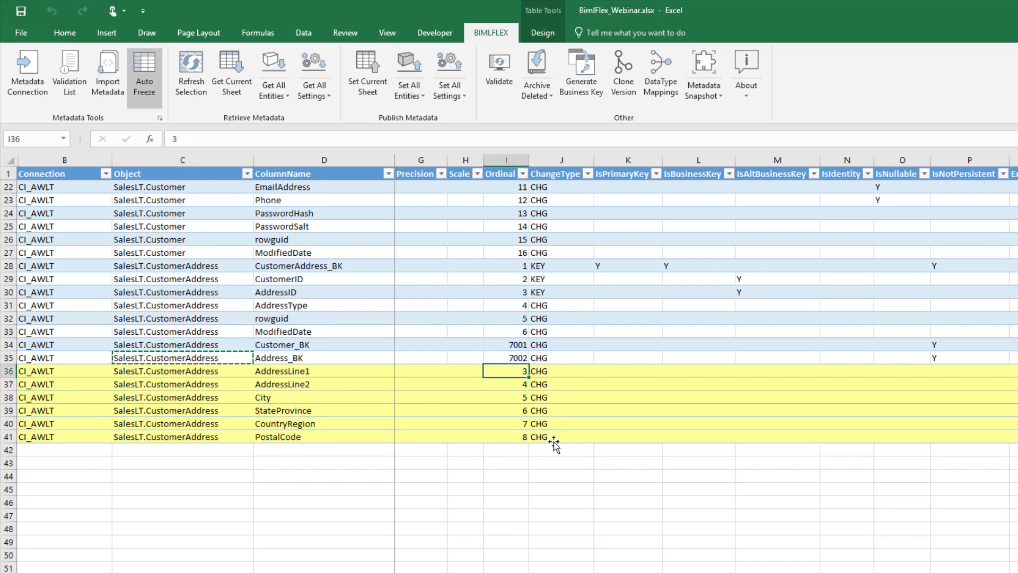
text(7)
key(Return)
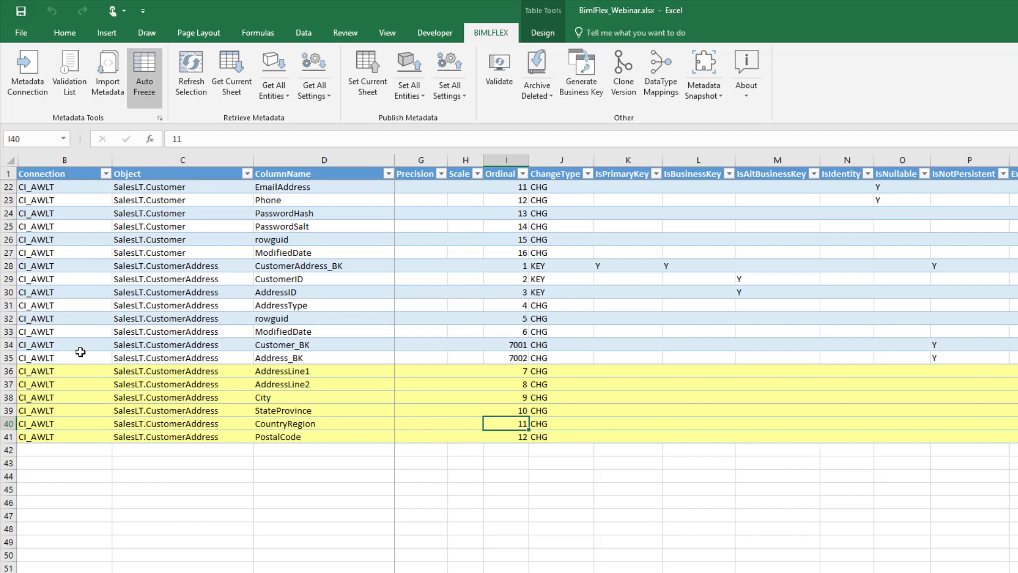
Step: Delete the Address_BK and AddressID column rows from the SalesLT.CustomerAddress object
click(11, 358)
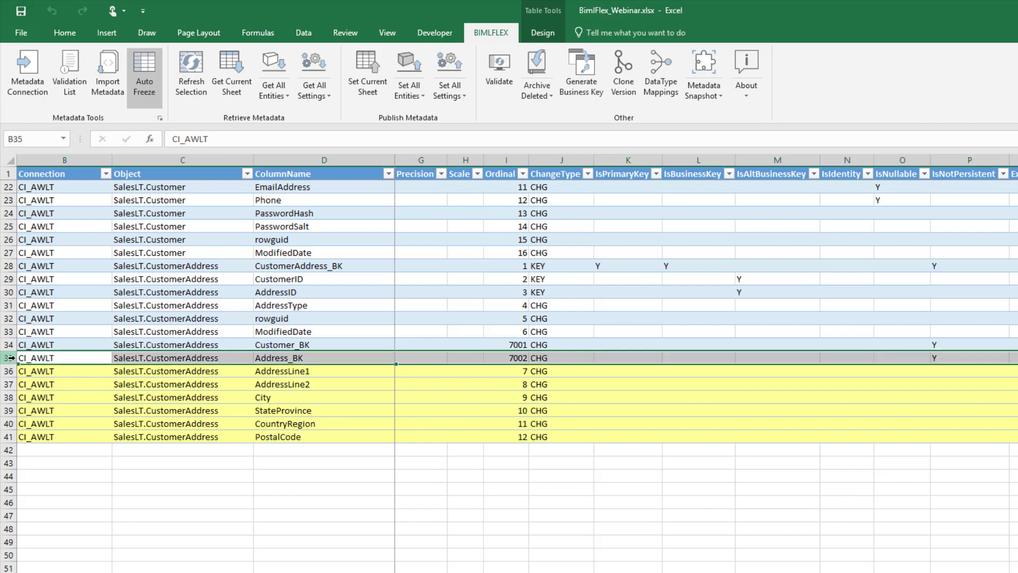
key(ctrl+minus)
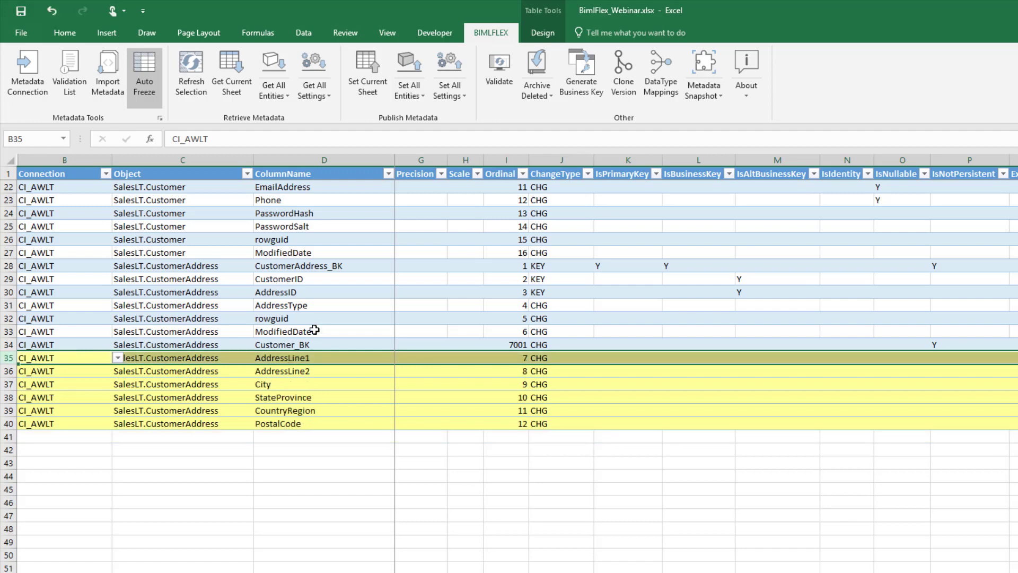
click(300, 345)
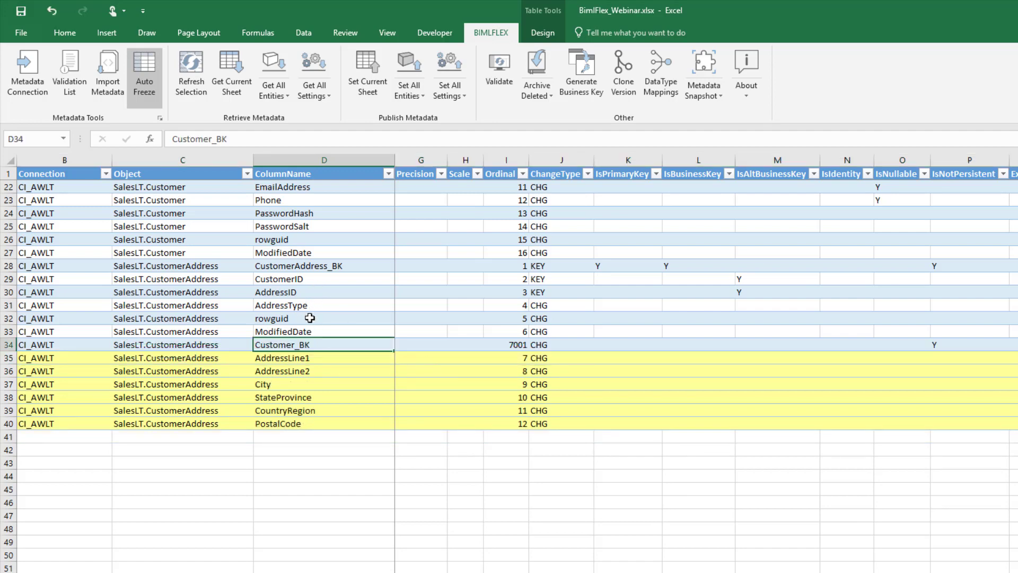
click(313, 261)
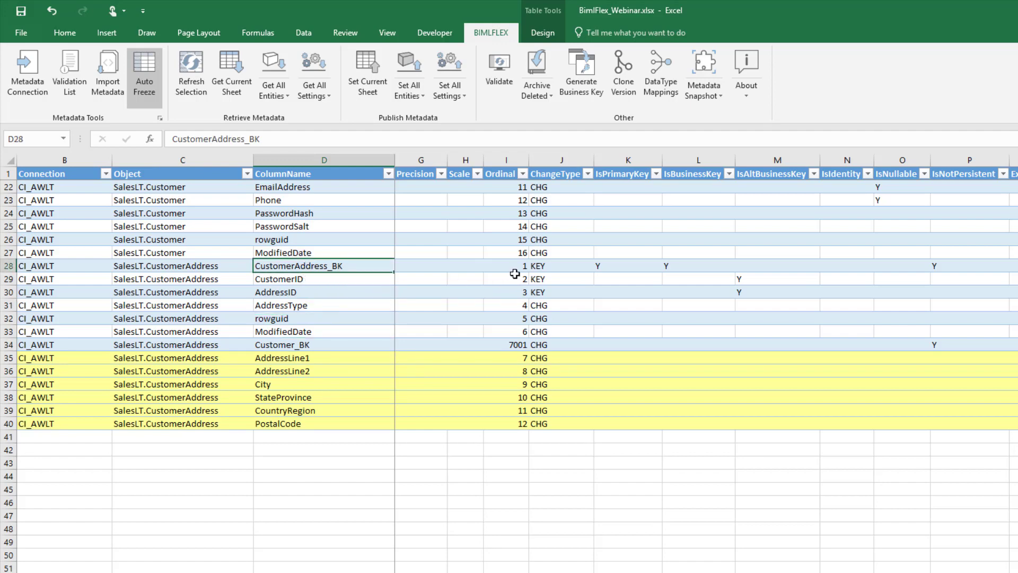
click(291, 305)
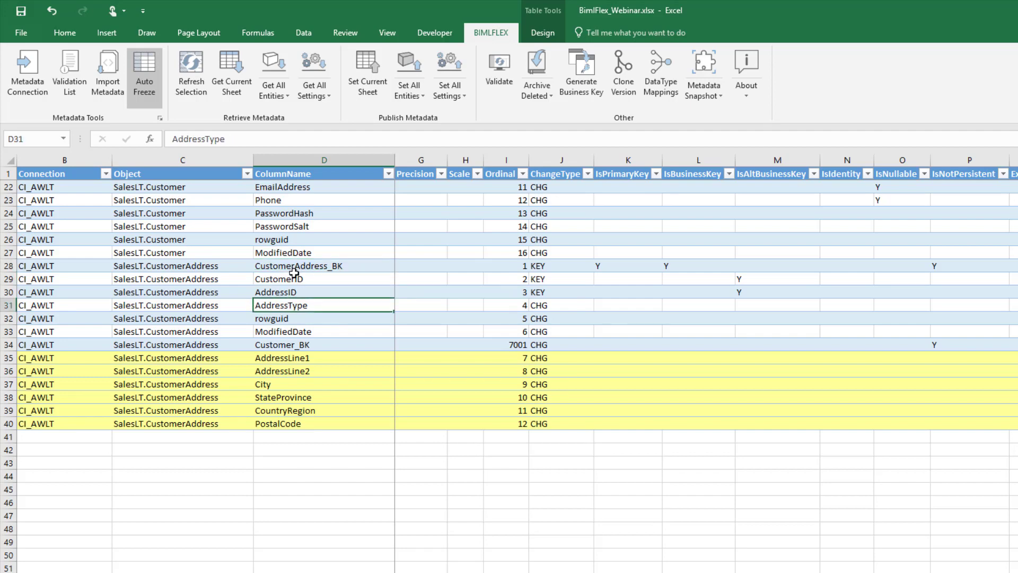
click(296, 281)
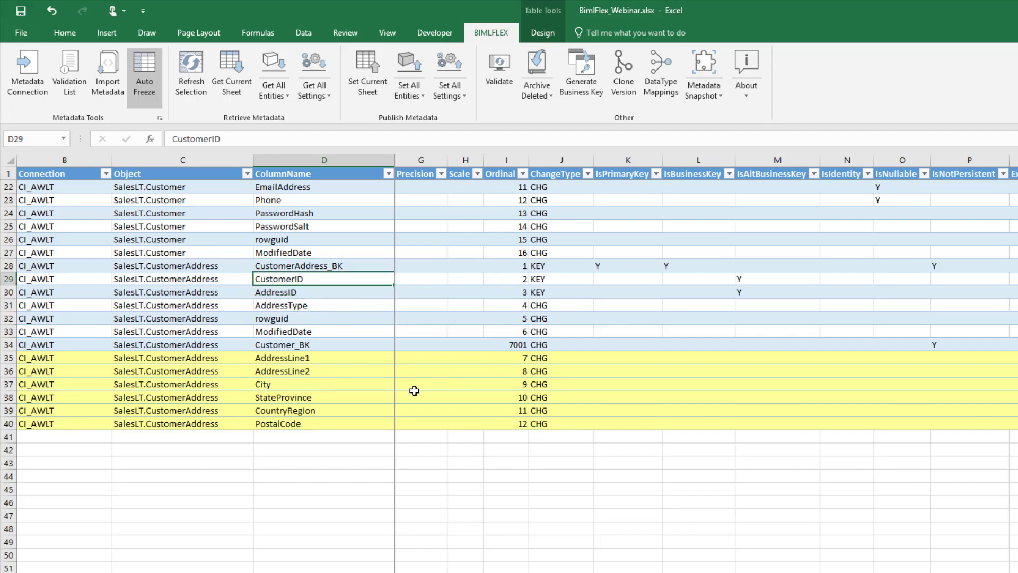
click(9, 292)
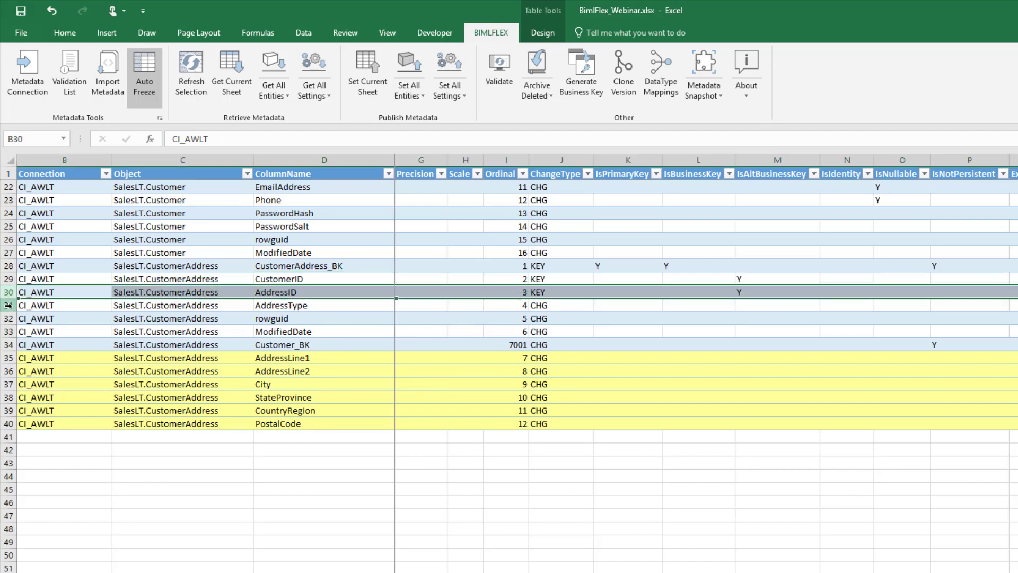
key(ctrl+minus)
click(292, 265)
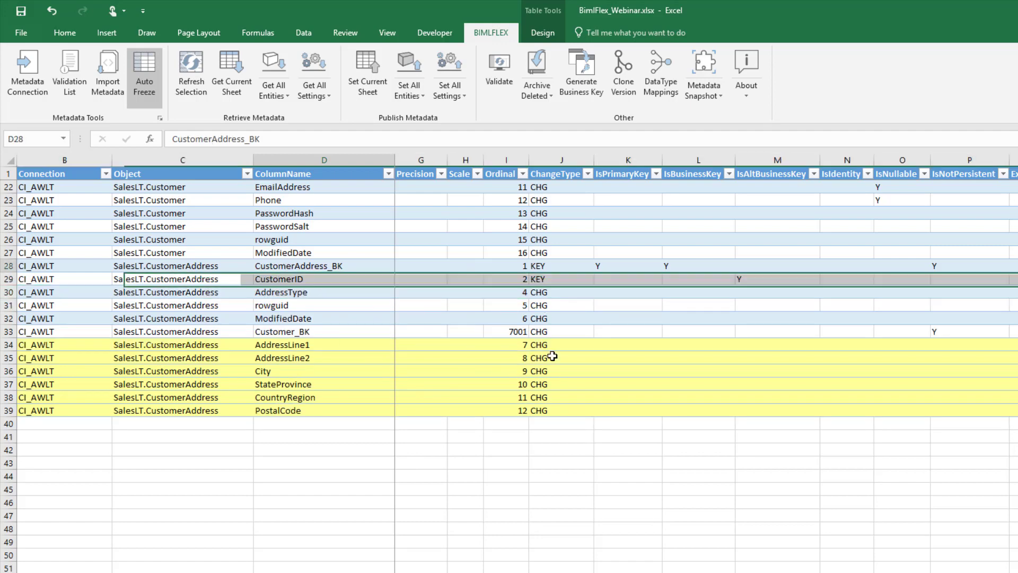
scroll(992, 188, right, 6)
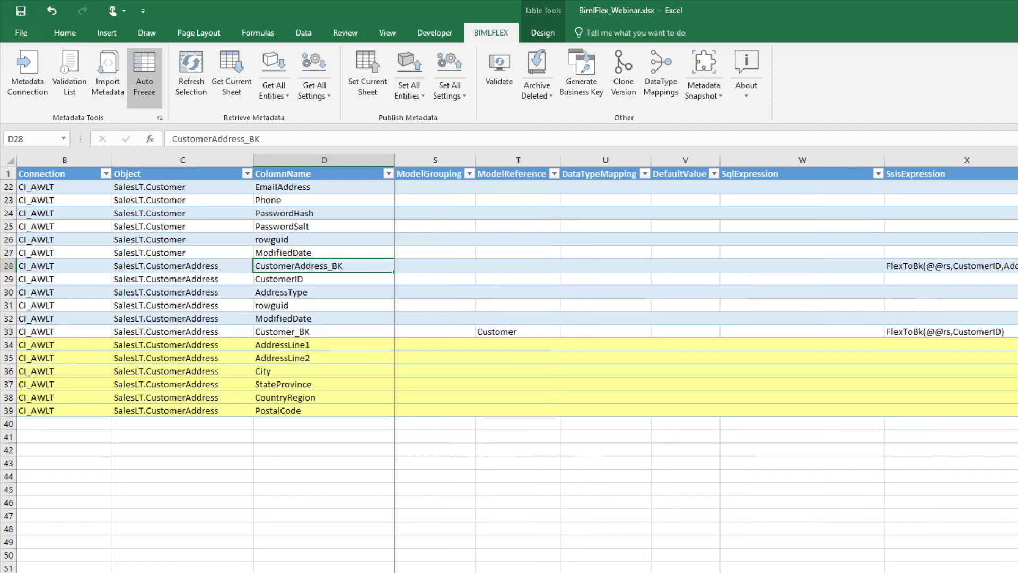
click(1008, 269)
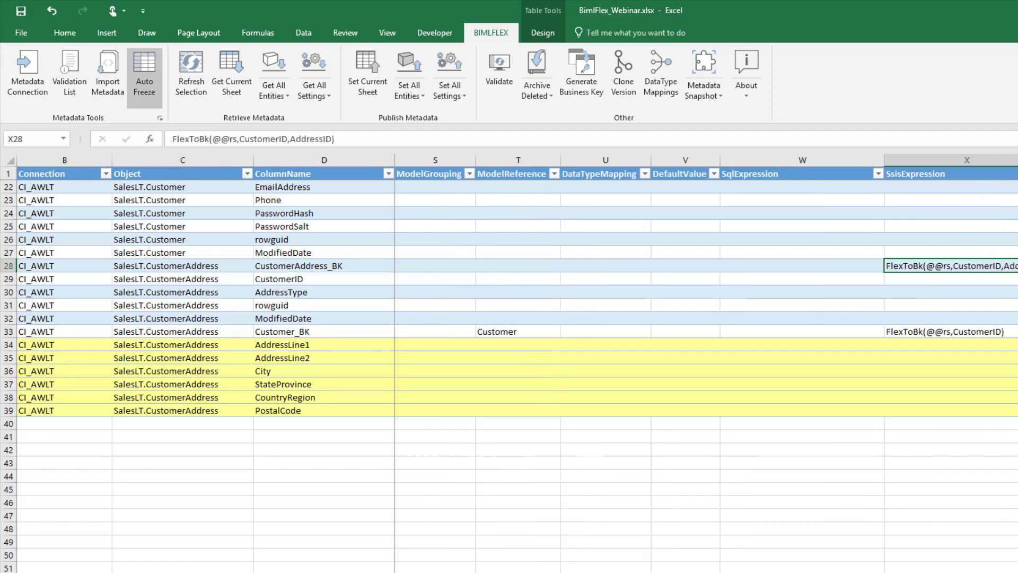
click(325, 139)
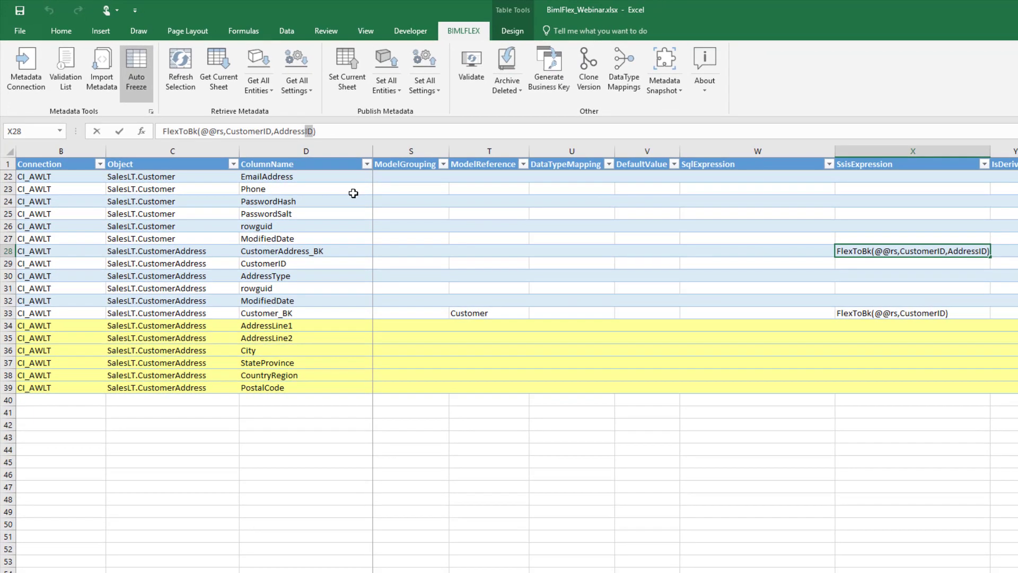
text(Tye)
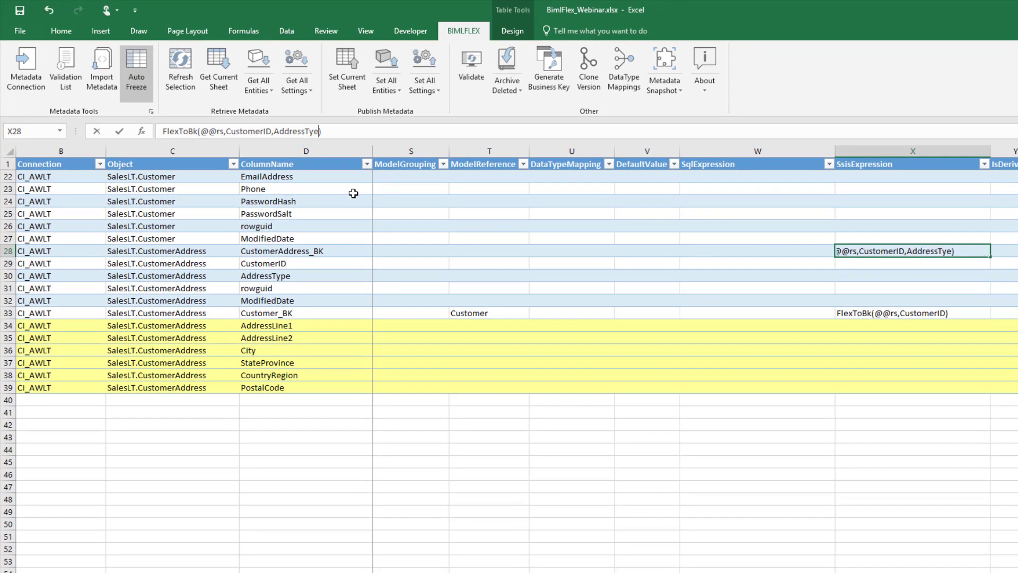
text(pe)
click(840, 265)
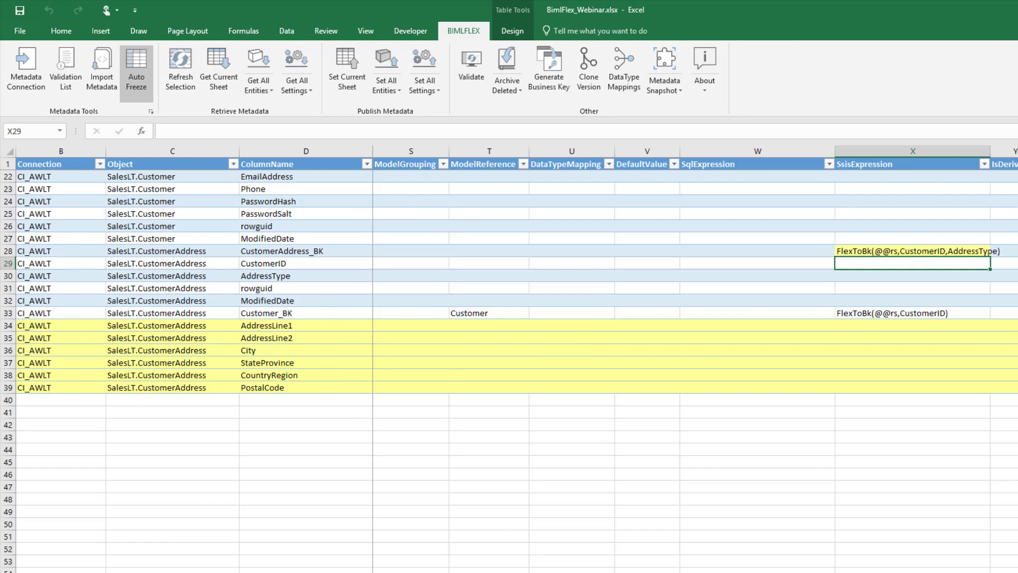
scroll(690, 319, left, 4)
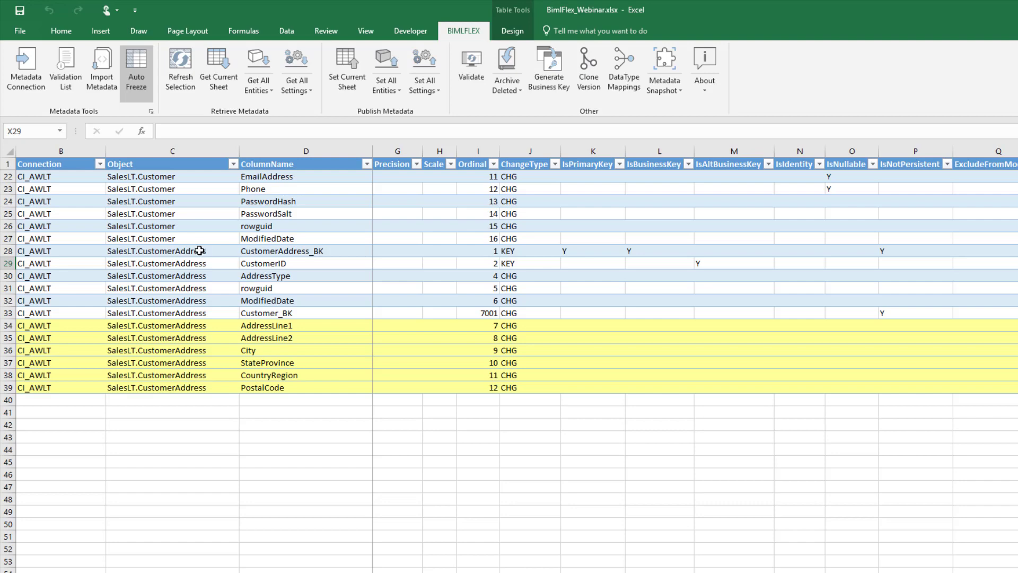
click(276, 251)
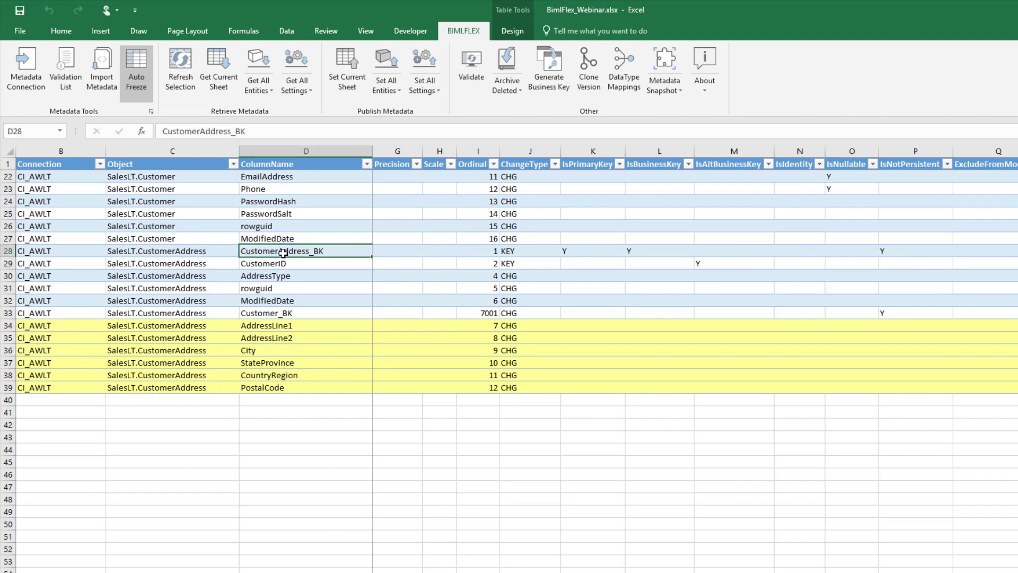
Step: Copy the column names AddressLine1 through PostalCode of SalesLT.CustomerAddress into the SqlExpression cells of the same rows
scroll(935, 493, right, 4)
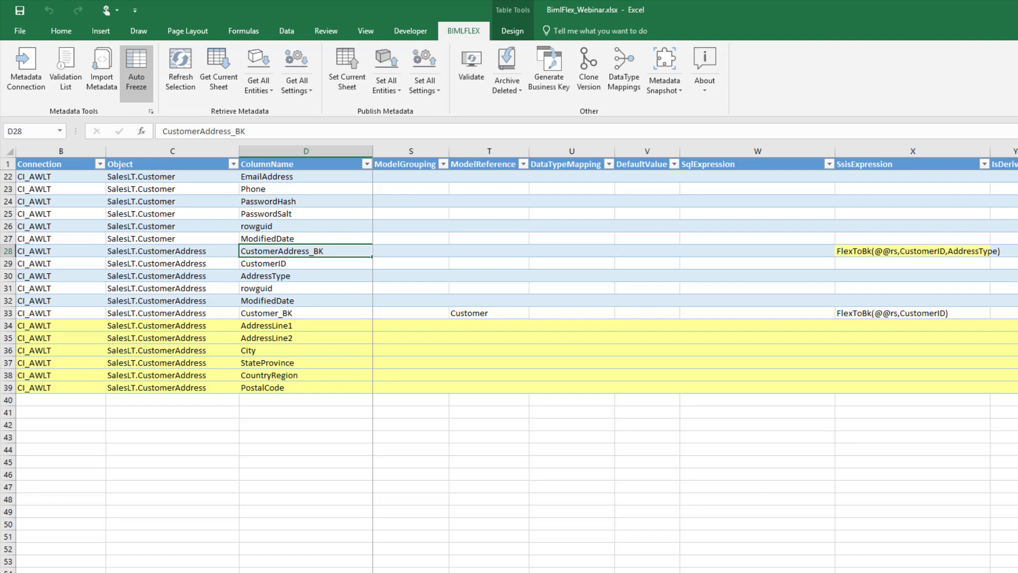
click(281, 323)
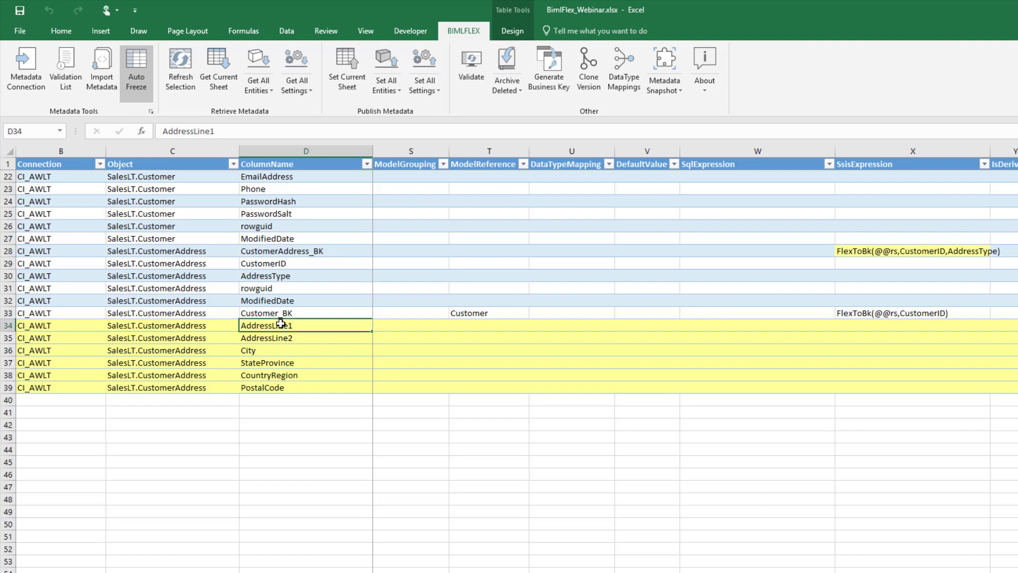
shift+click(288, 387)
key(ctrl+c)
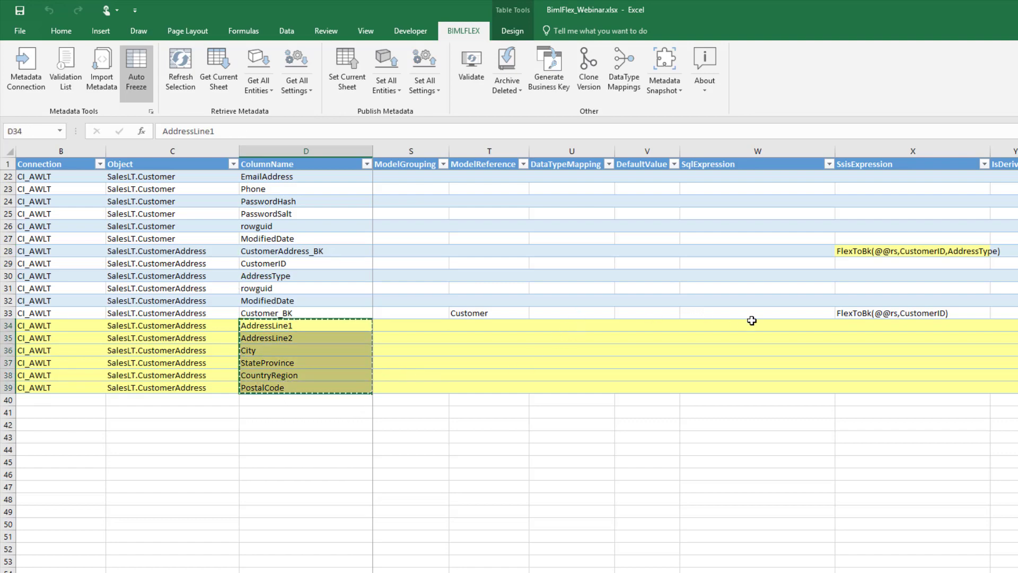
click(752, 322)
key(ctrl+v)
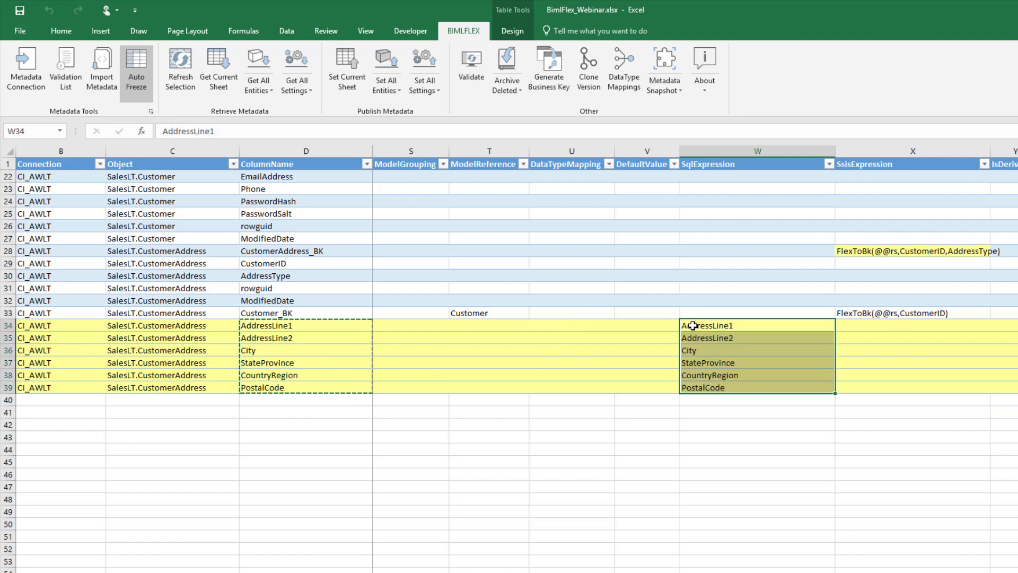
Step: Prefix the six address SqlExpression values with the alias "a." and publish the columns sheet to the metadata database
click(163, 131)
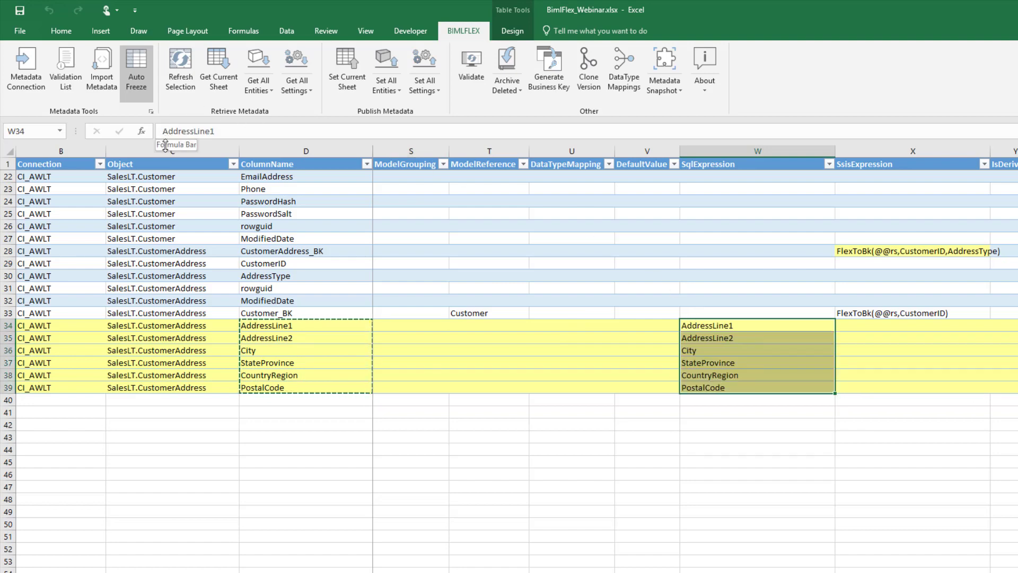
text(a.)
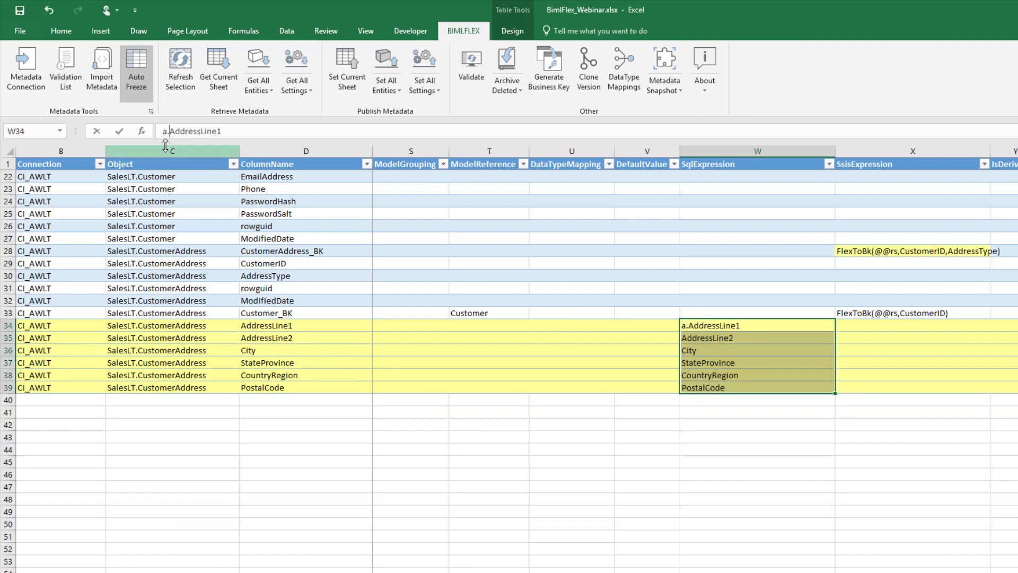
key(Return)
key(ctrl+e)
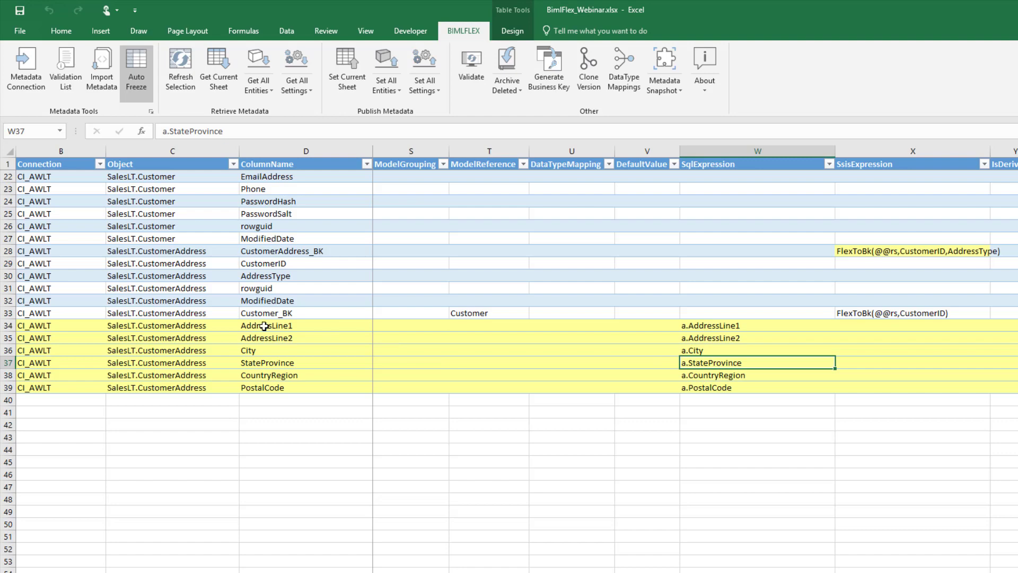
click(345, 67)
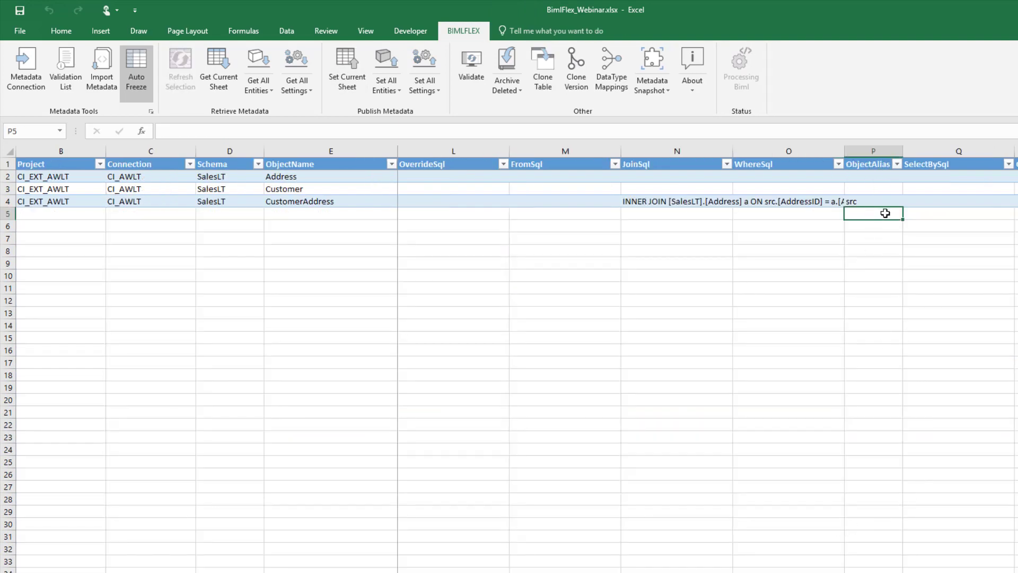
Step: Set ModelObjectType to Hub for the Customer and CustomerAddress objects and publish the objects sheet
scroll(777, 423, right, 7)
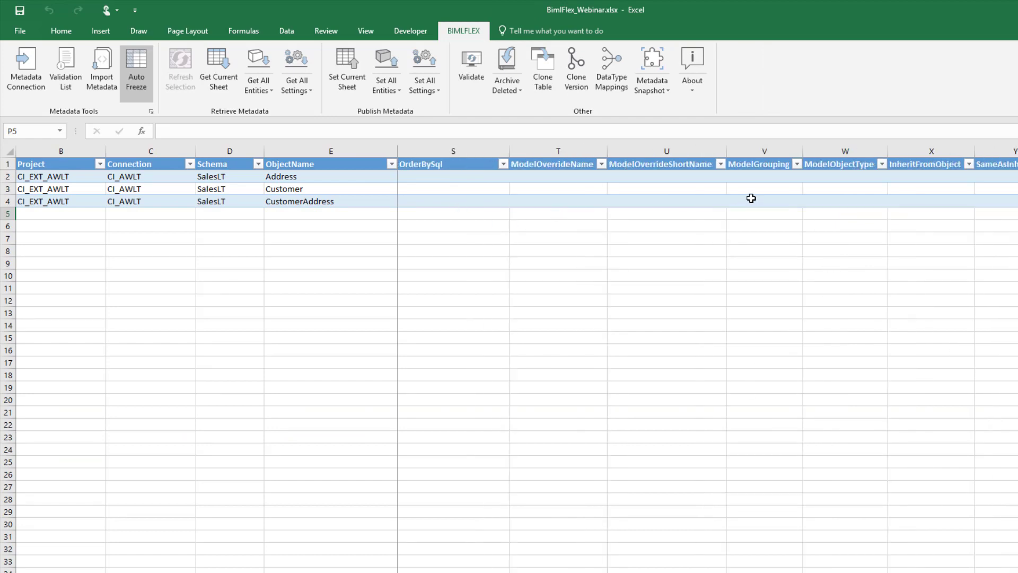
click(855, 189)
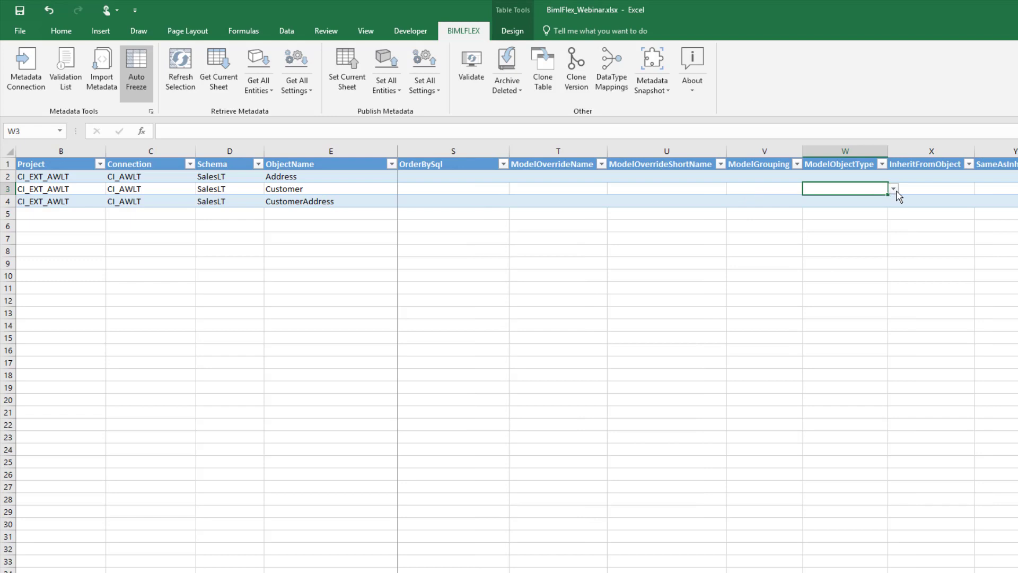
click(894, 189)
click(876, 201)
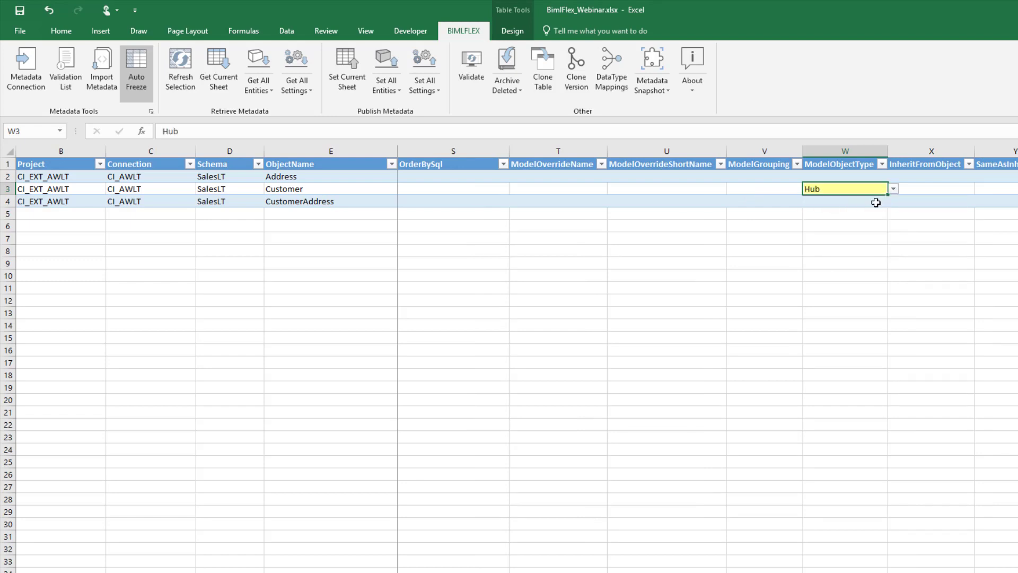
click(877, 203)
click(894, 204)
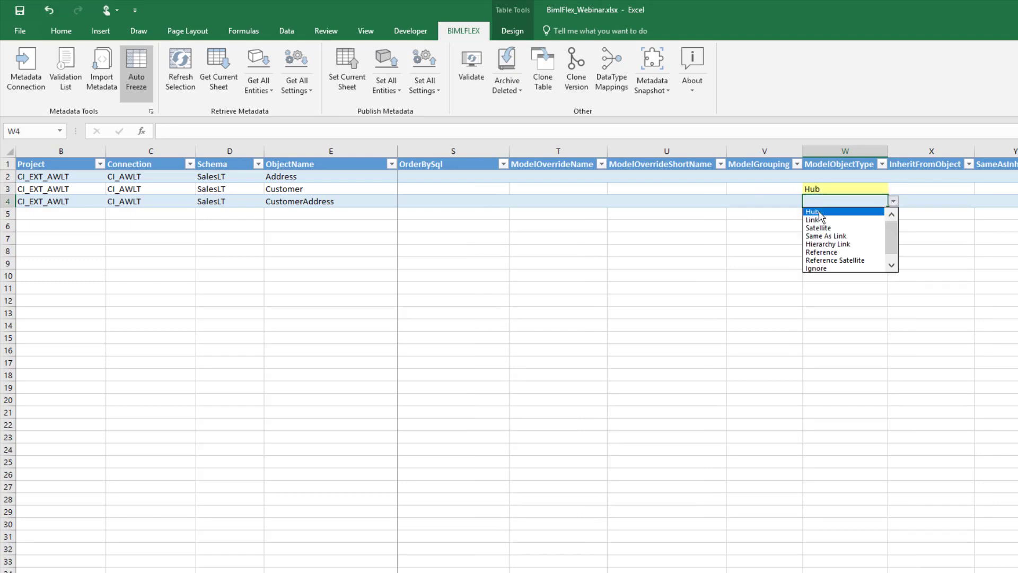
click(823, 211)
click(348, 69)
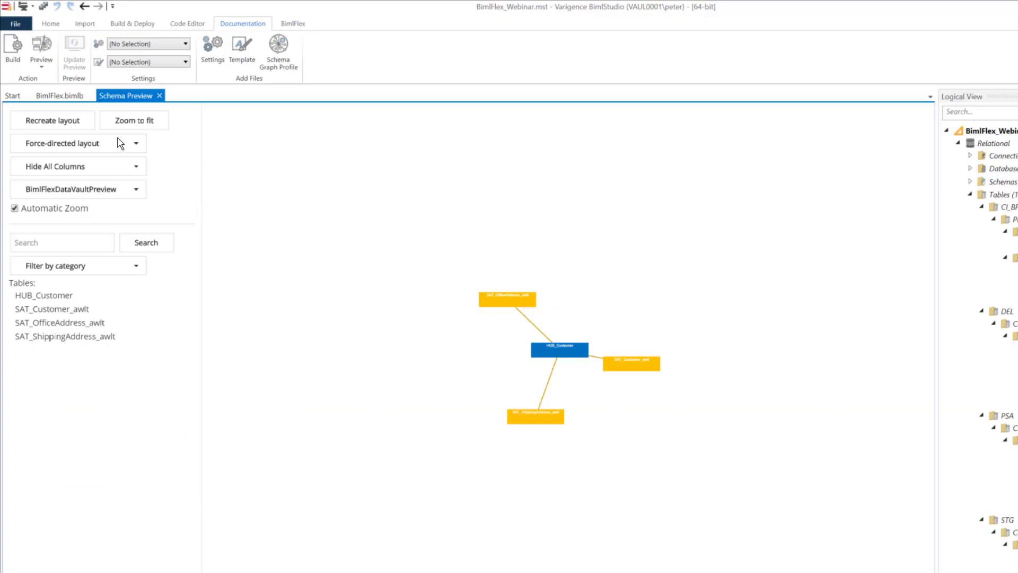
Step: In BimlStudio, replace the old schema preview with a new one that uses the BimlFlexDataVaultPreview profile
click(159, 96)
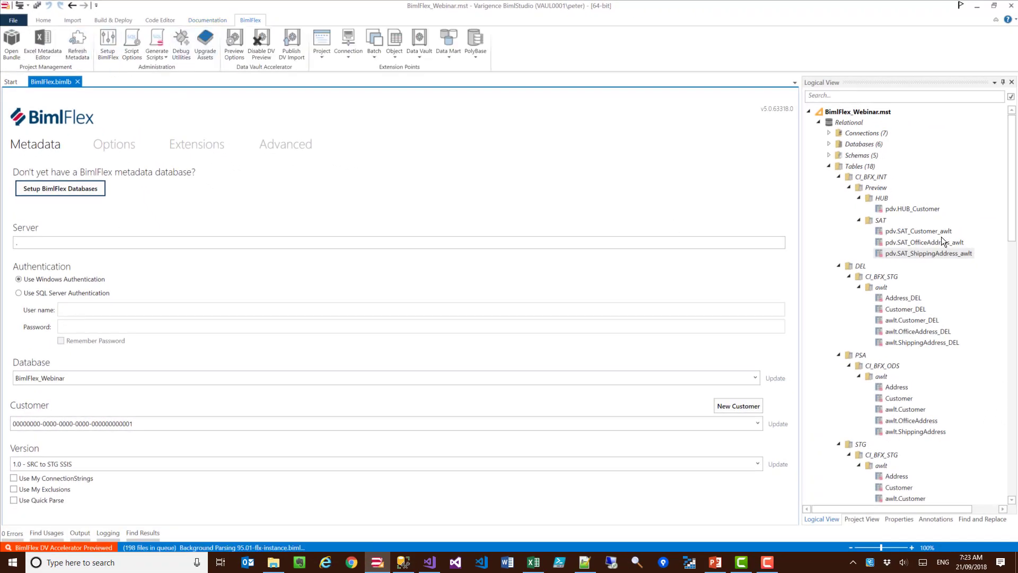
click(906, 231)
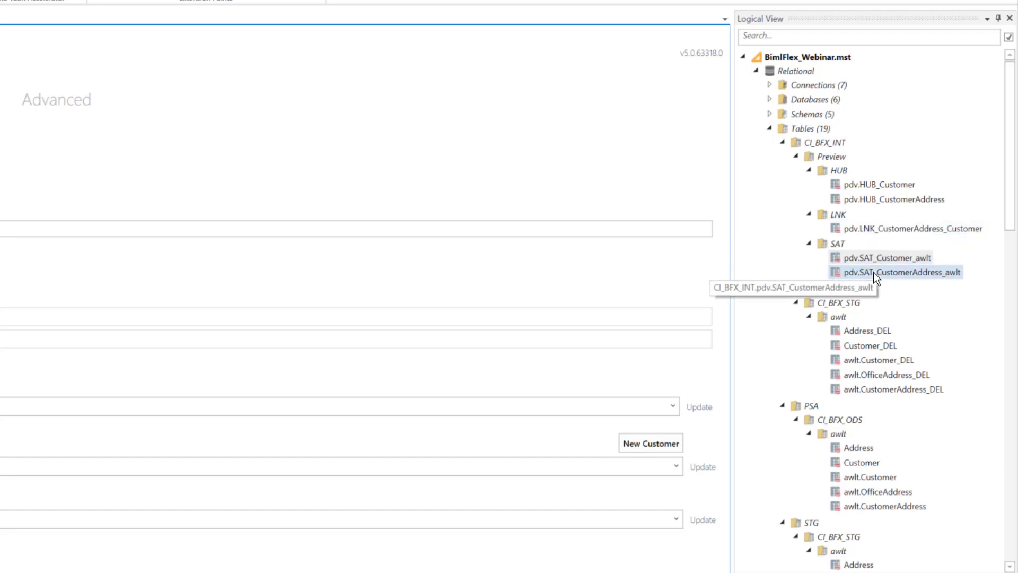
click(210, 21)
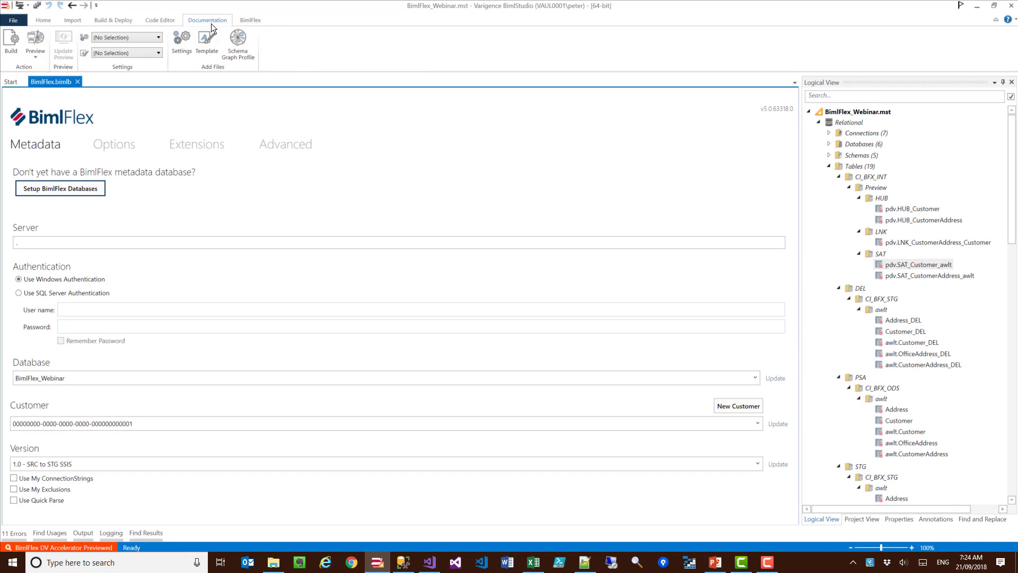
click(43, 56)
click(46, 83)
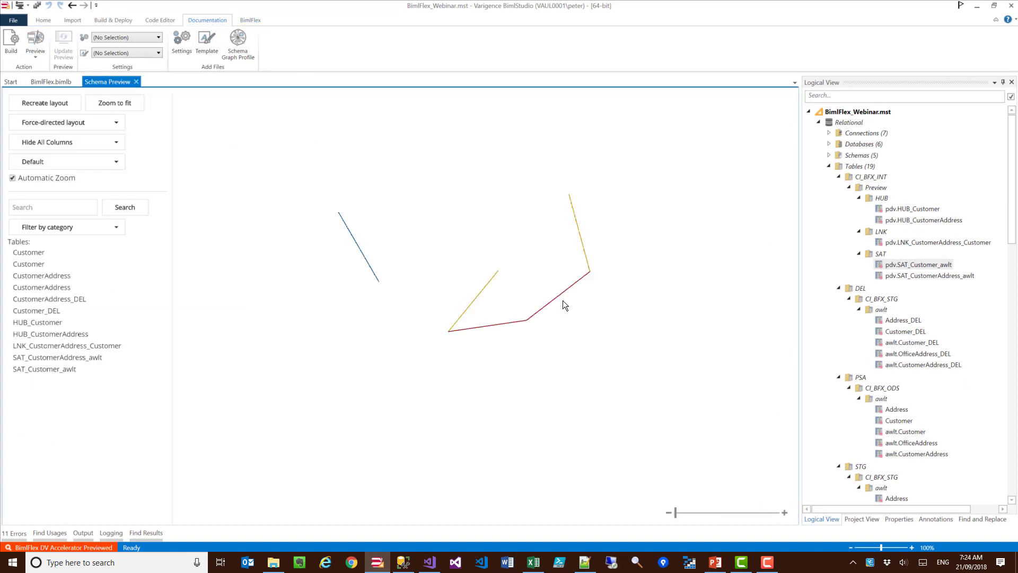
click(112, 162)
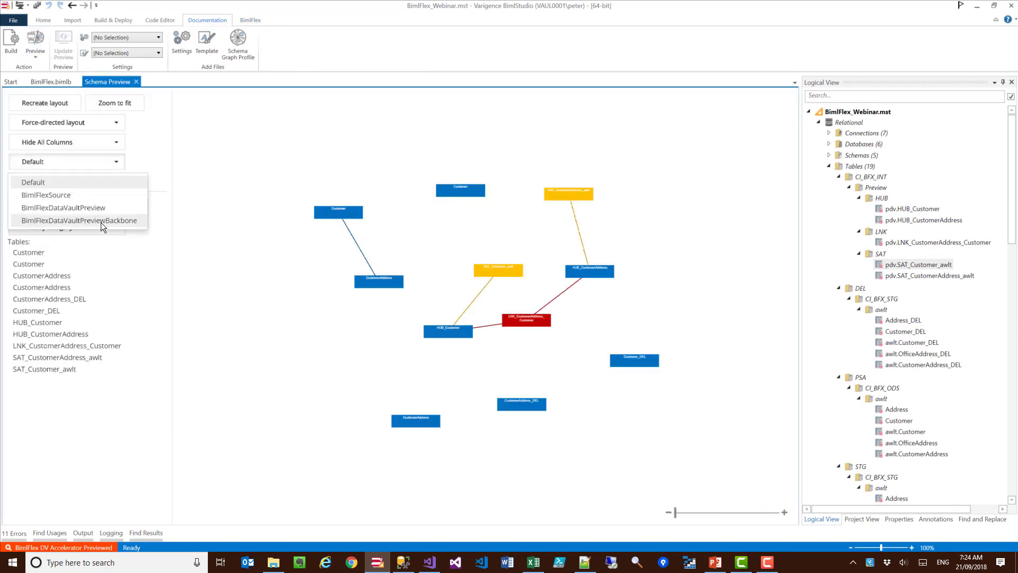
click(89, 208)
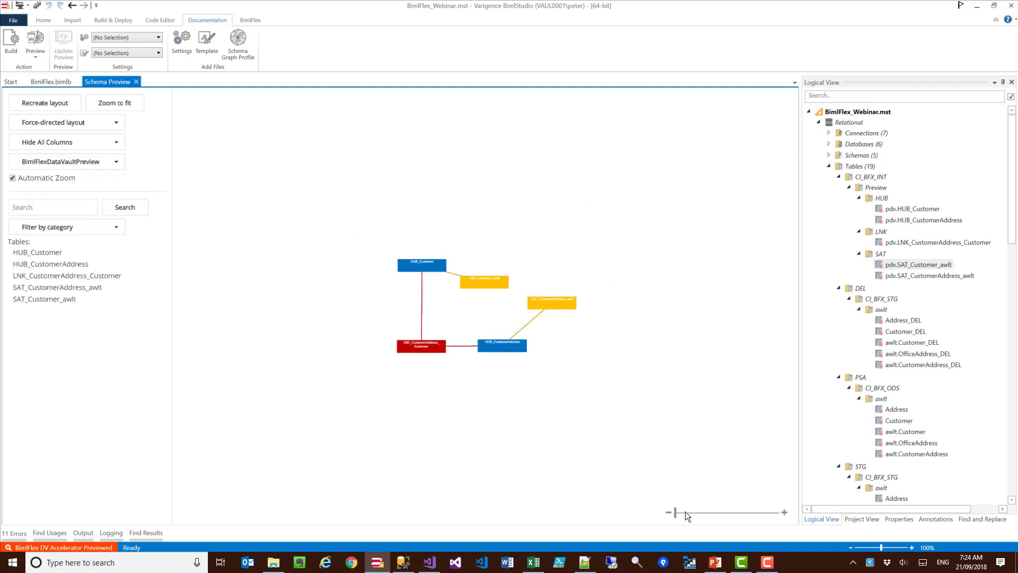
Step: Arrange the diagram with HUB_Customer, LNK_CustomerAddress_Customer and HUB_CustomerAddress in one row and each satellite below its hub
drag(676, 513, 755, 513)
drag(339, 382, 386, 330)
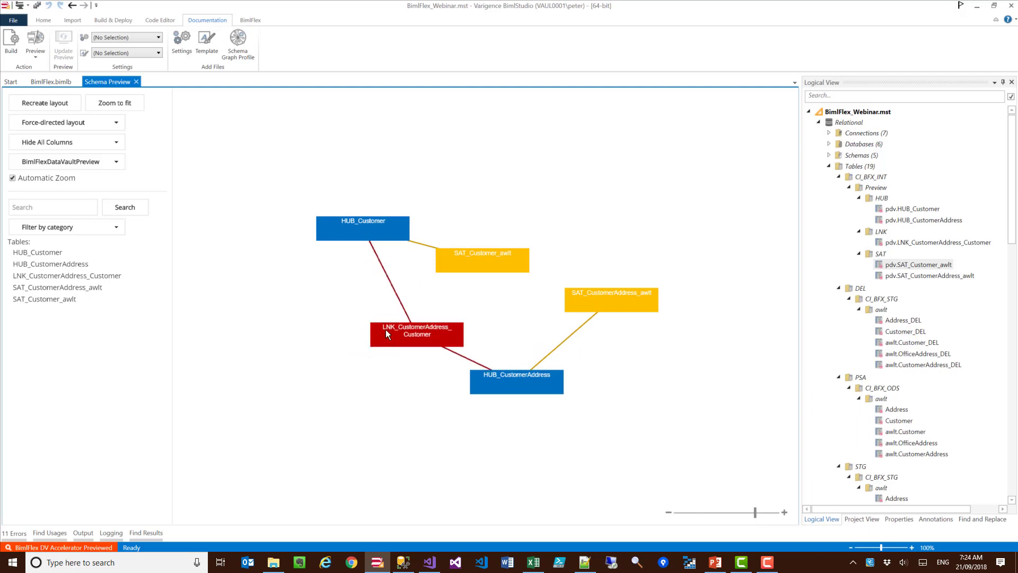
drag(465, 255, 270, 315)
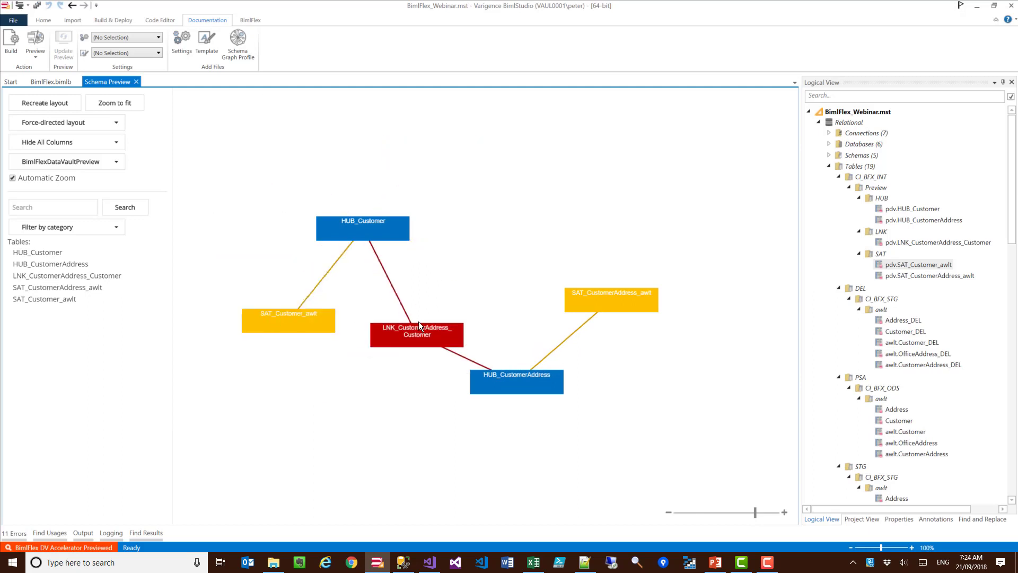
drag(418, 322, 489, 222)
drag(517, 385, 619, 235)
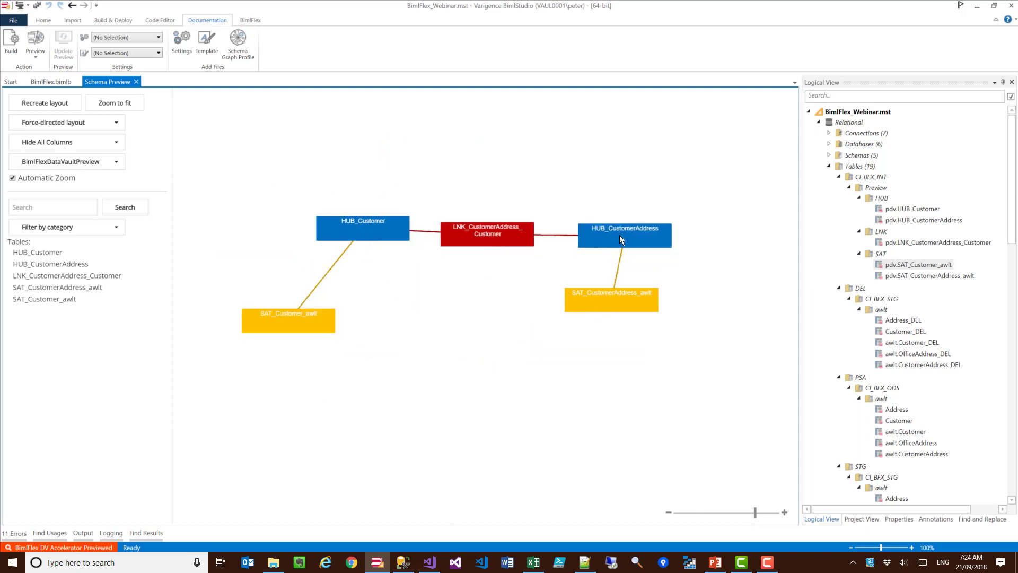
drag(621, 313, 648, 321)
drag(270, 318, 352, 314)
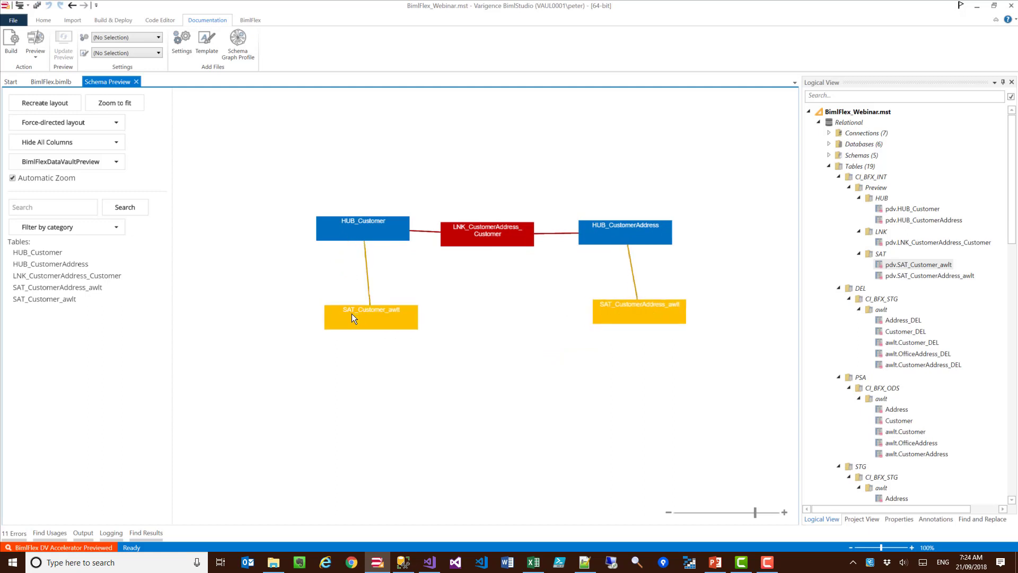